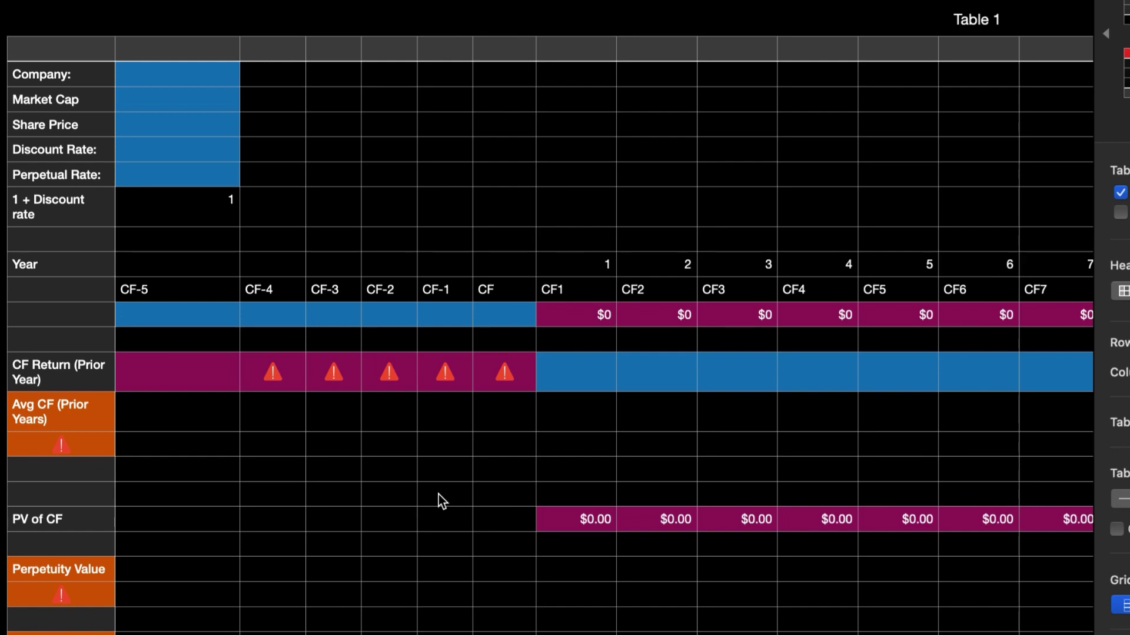
# Fill the Company cell with a stock quote for Apple Inc. (AAPL, NASDAQ) using the Name attribute.
pyautogui.click(200, 1)
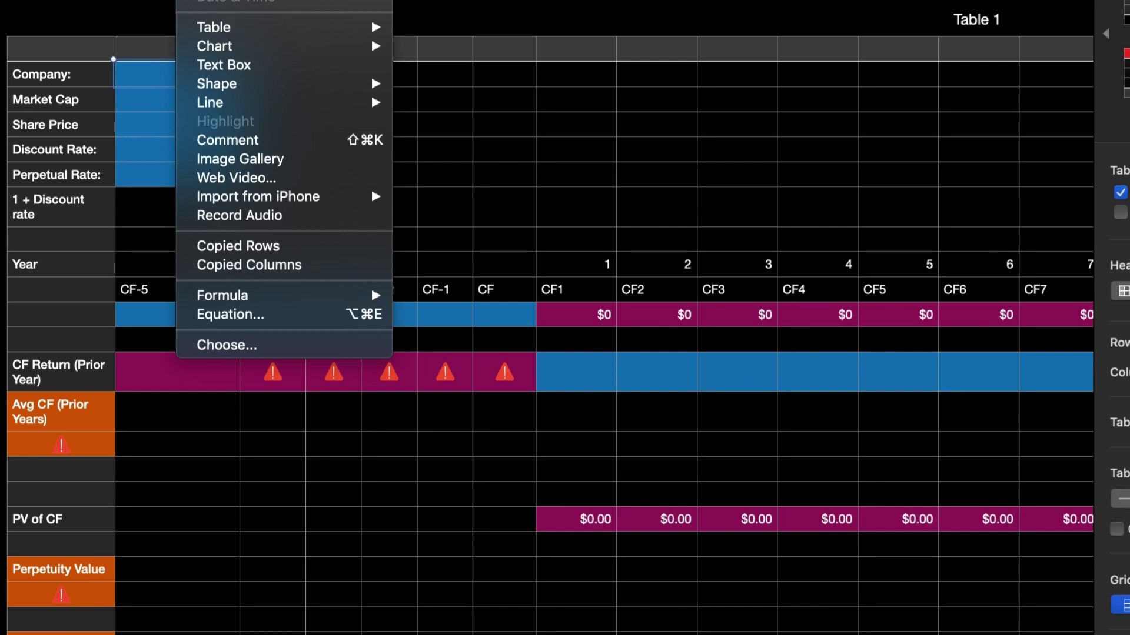
pyautogui.moveTo(265, 298)
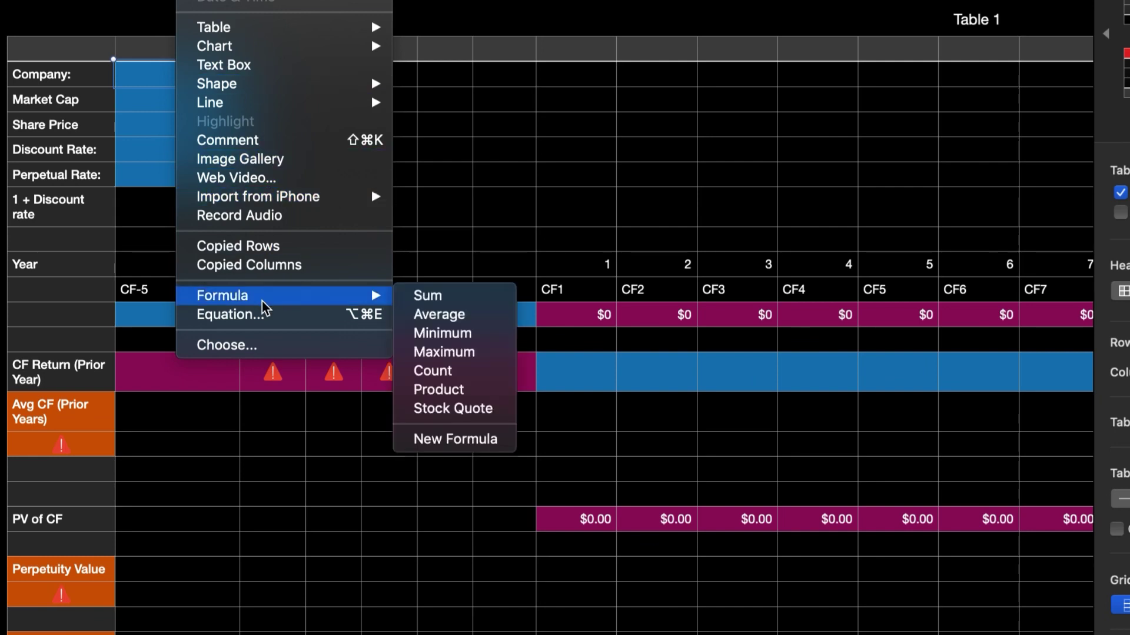
pyautogui.click(442, 409)
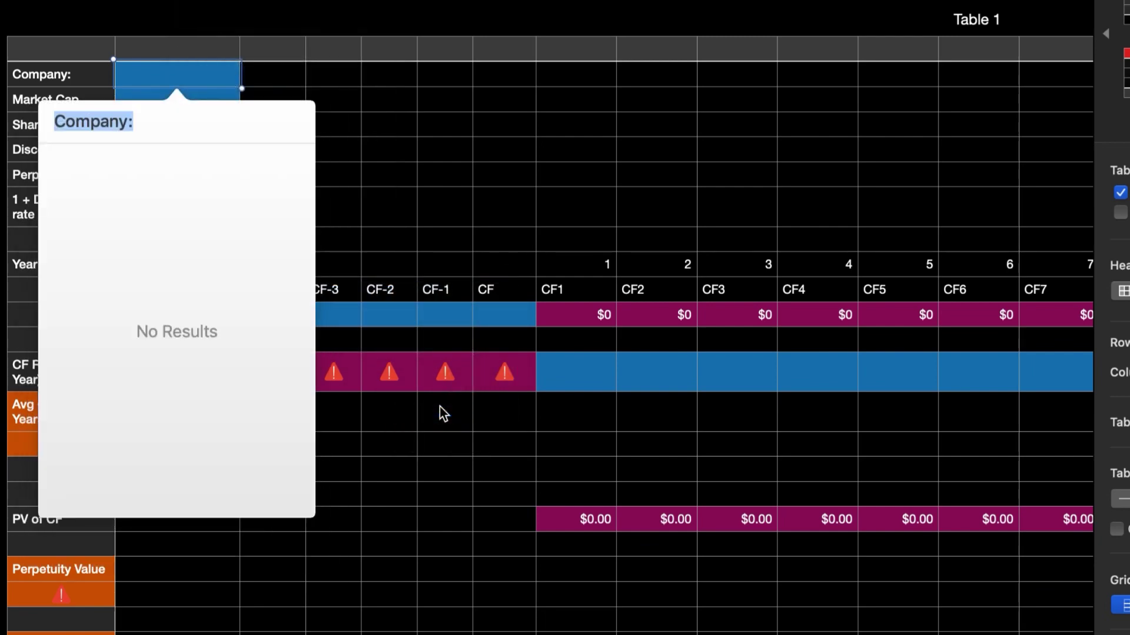
pyautogui.write('aapl')
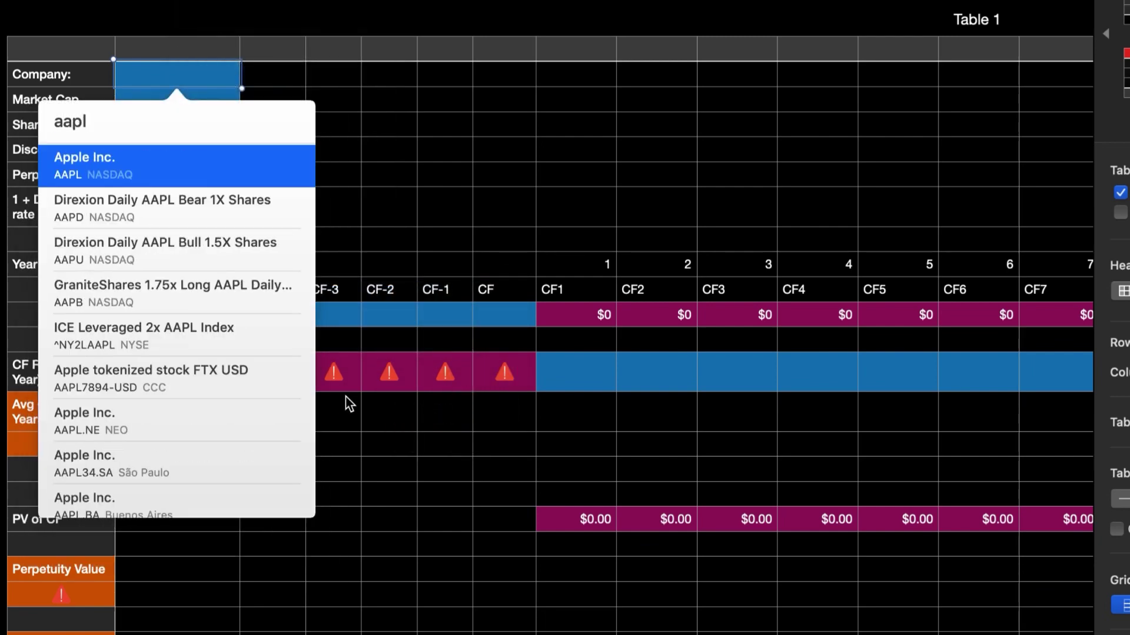
pyautogui.click(135, 169)
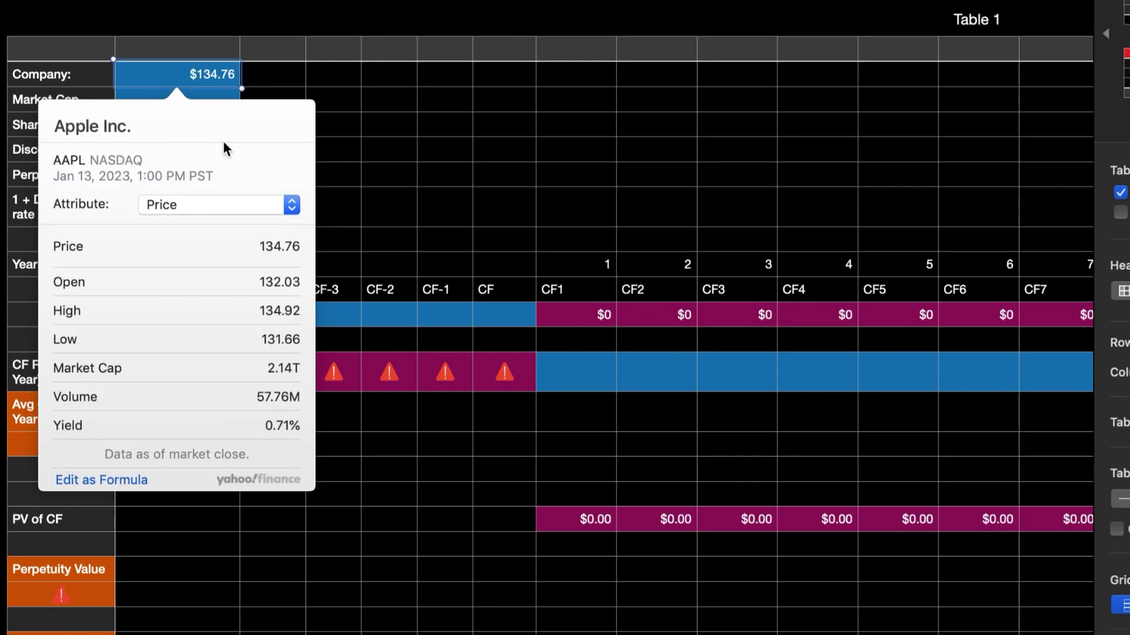
pyautogui.click(292, 207)
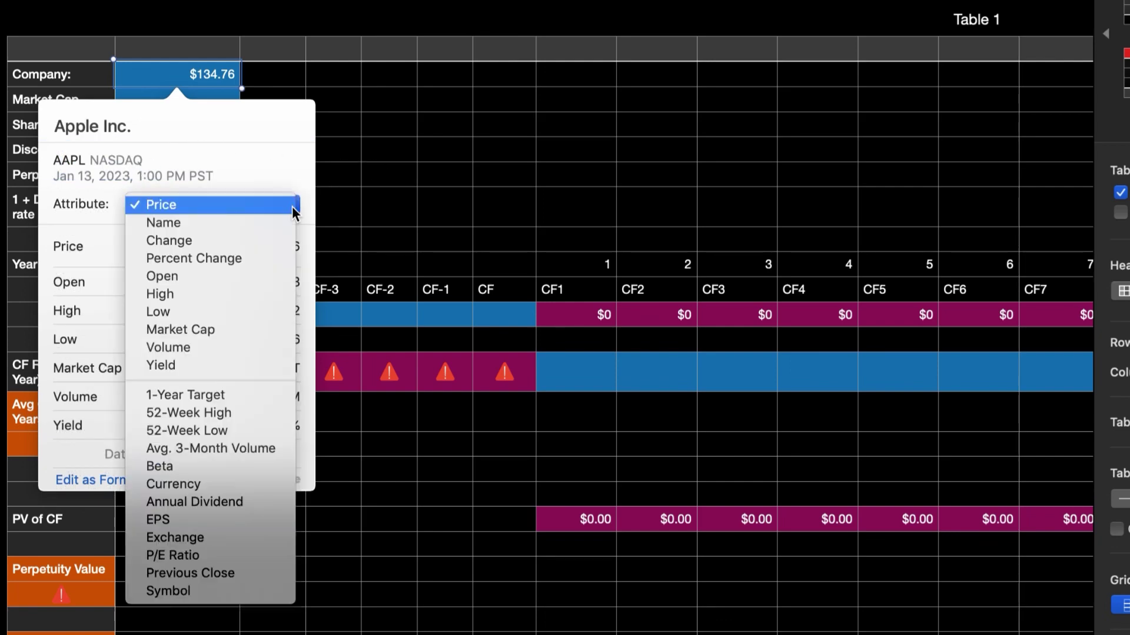
pyautogui.click(274, 223)
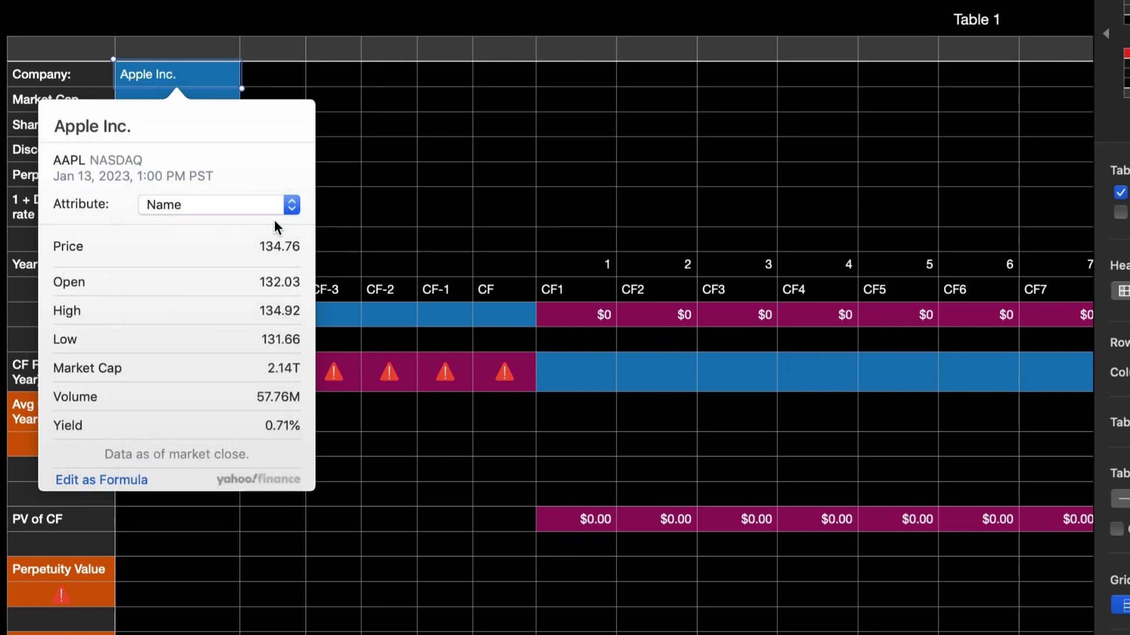
pyautogui.click(394, 155)
# Fill the Market Cap cell with an AAPL stock quote using the Market Cap attribute.
pyautogui.click(200, 105)
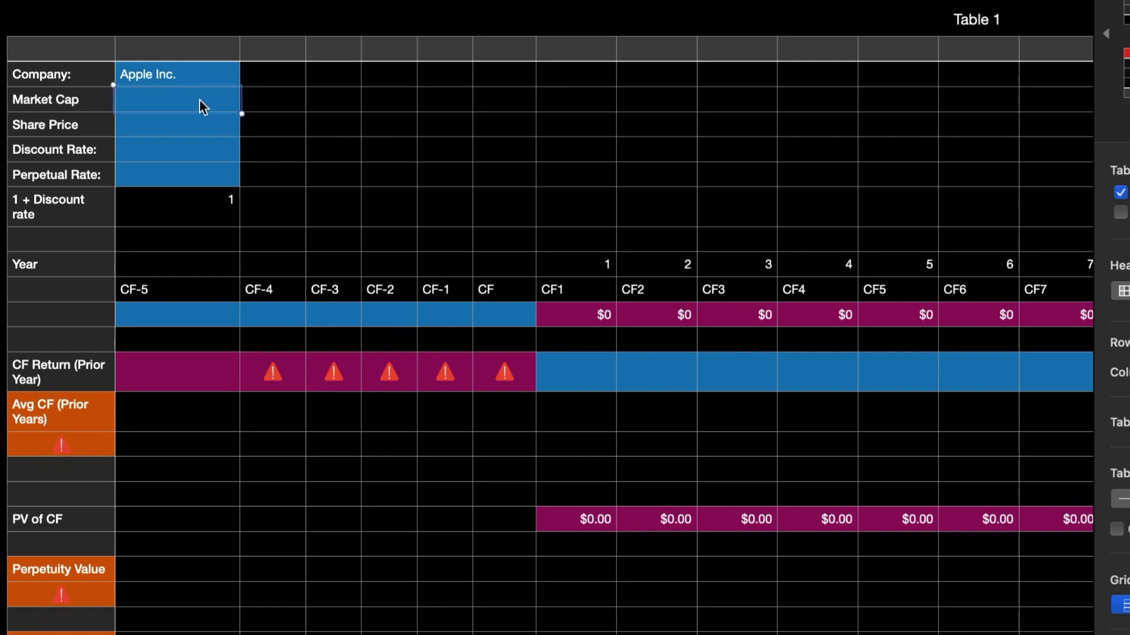
pyautogui.click(189, 1)
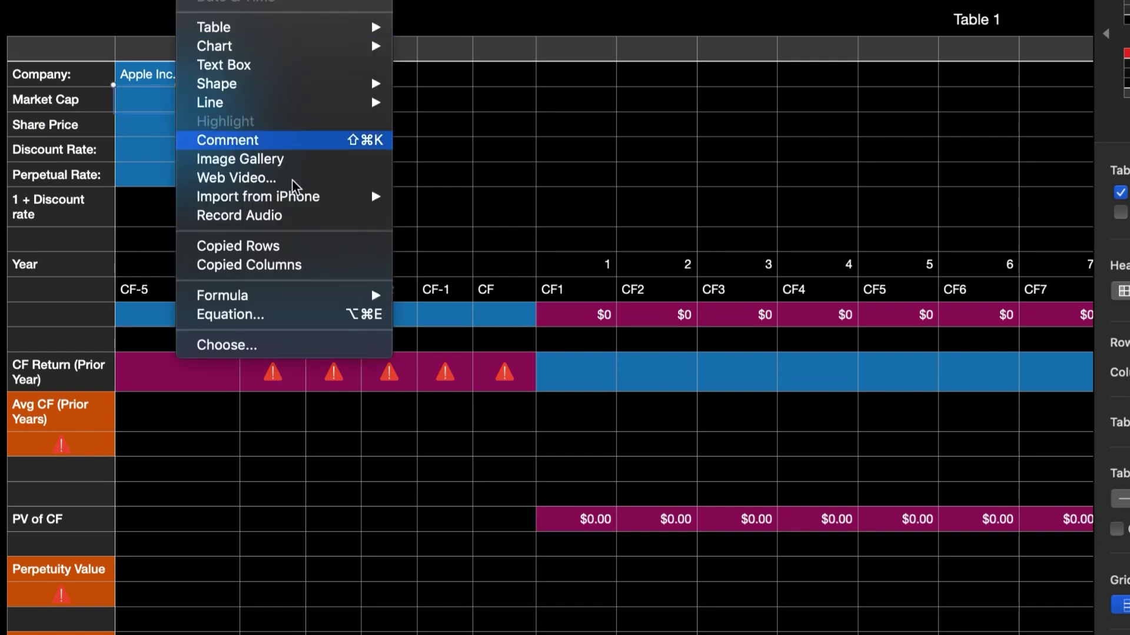
pyautogui.moveTo(306, 296)
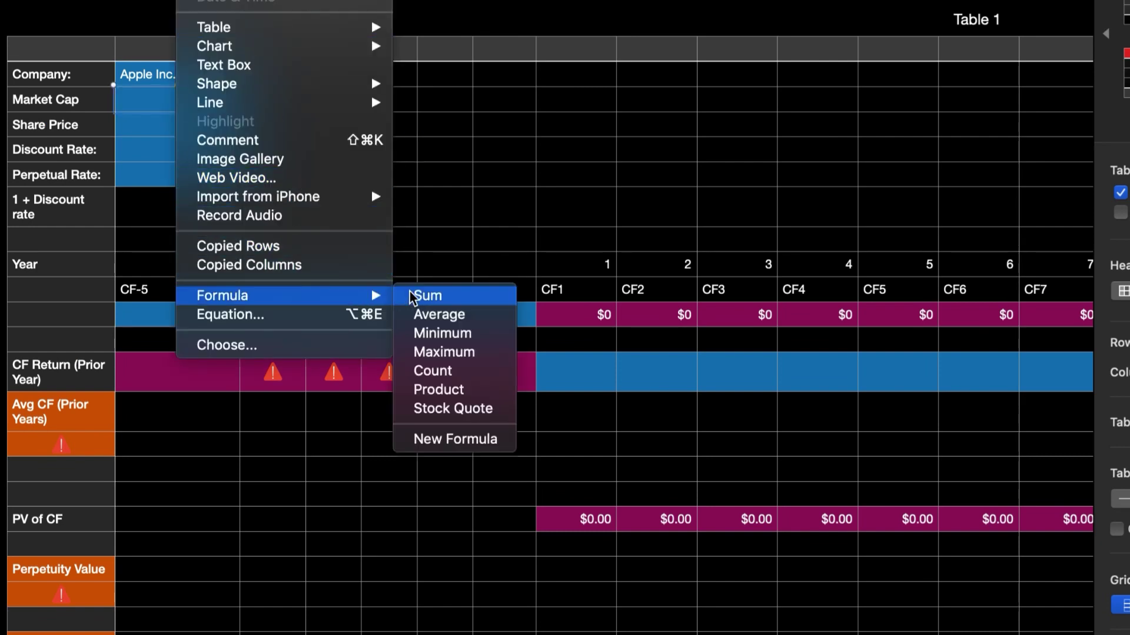
pyautogui.click(447, 408)
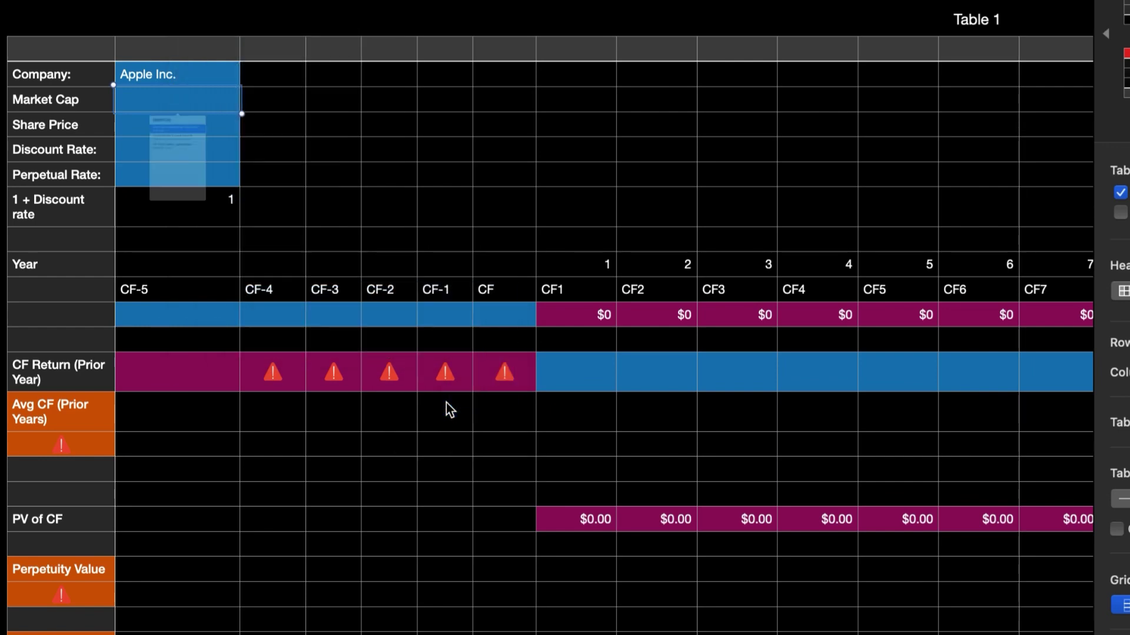
pyautogui.write('aapl')
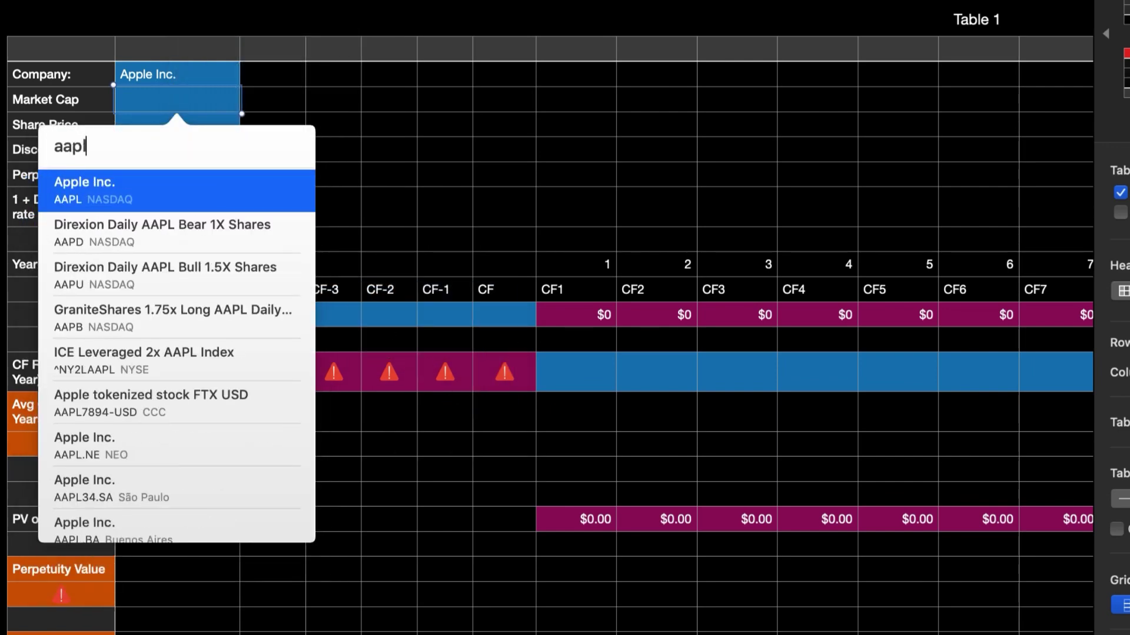
pyautogui.press('Return')
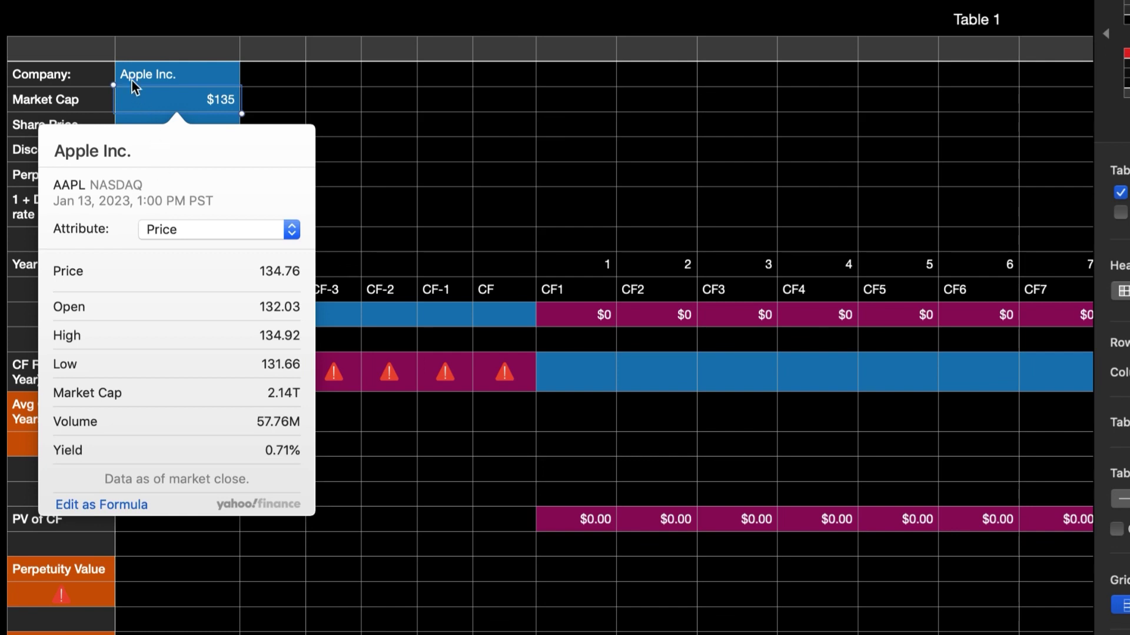
pyautogui.click(288, 230)
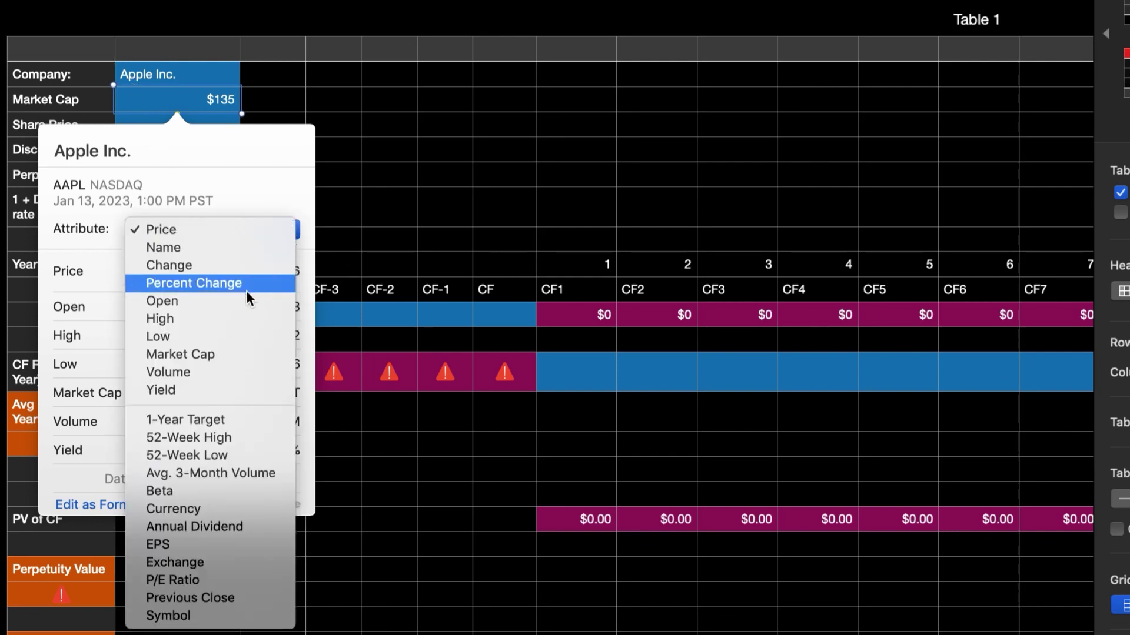
pyautogui.click(224, 352)
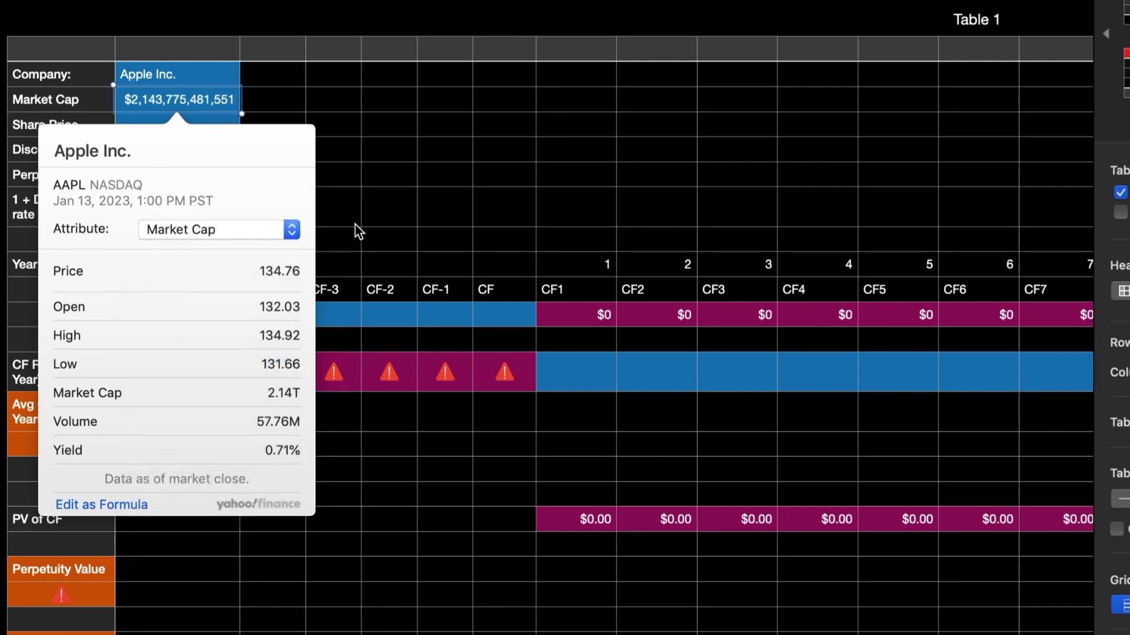
pyautogui.click(433, 189)
# Fill the Share Price cell with an AAPL stock quote using the Price attribute.
pyautogui.click(194, 2)
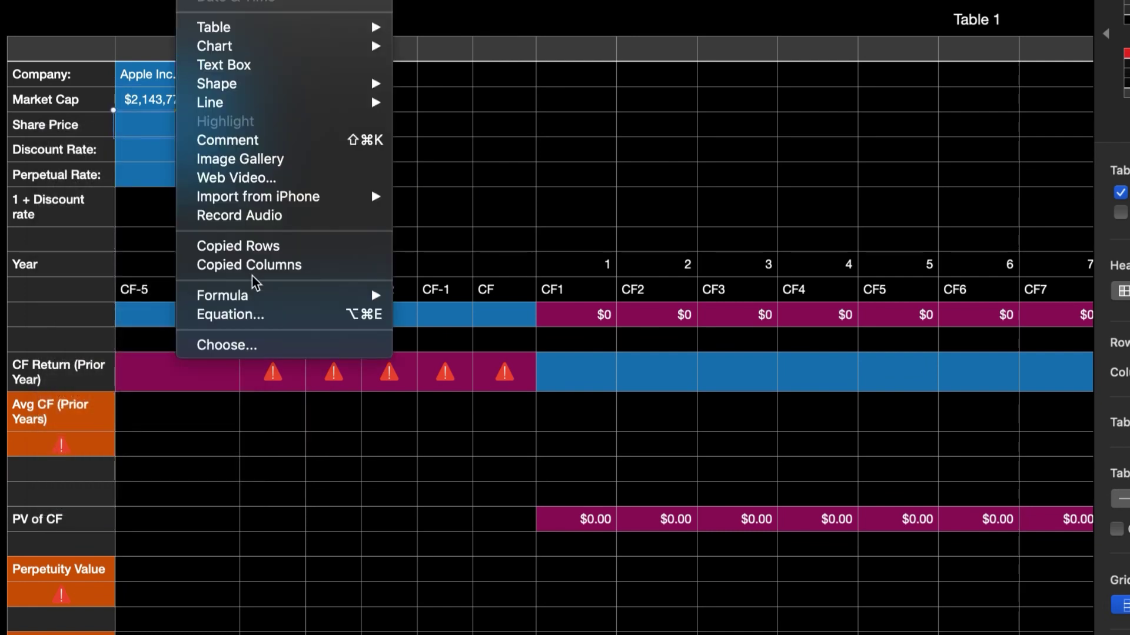
pyautogui.moveTo(274, 299)
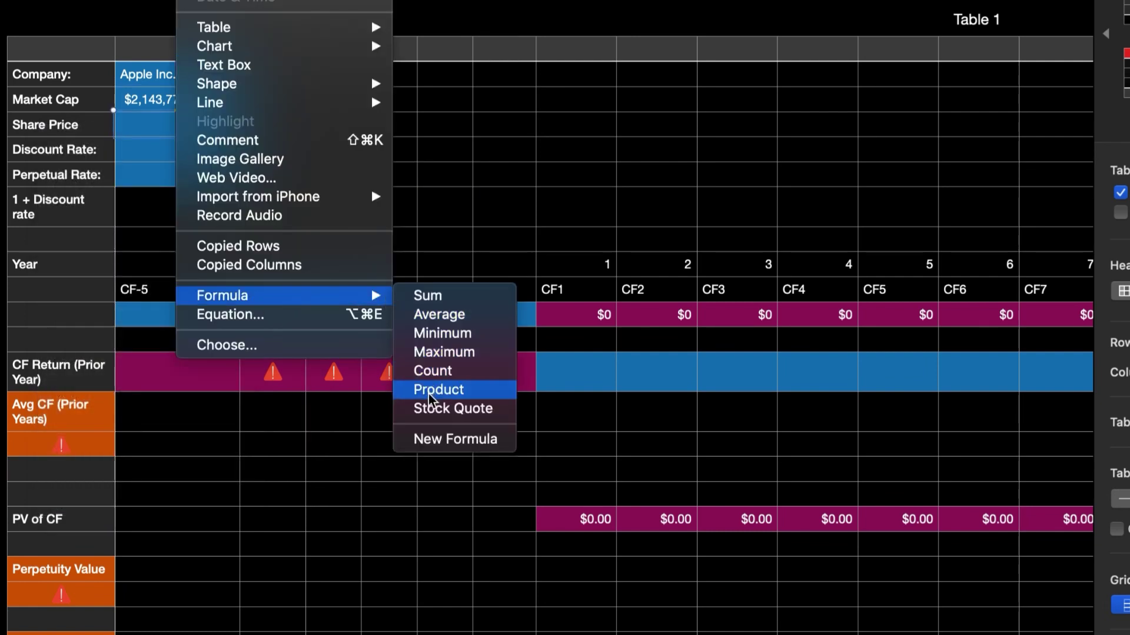
pyautogui.click(433, 412)
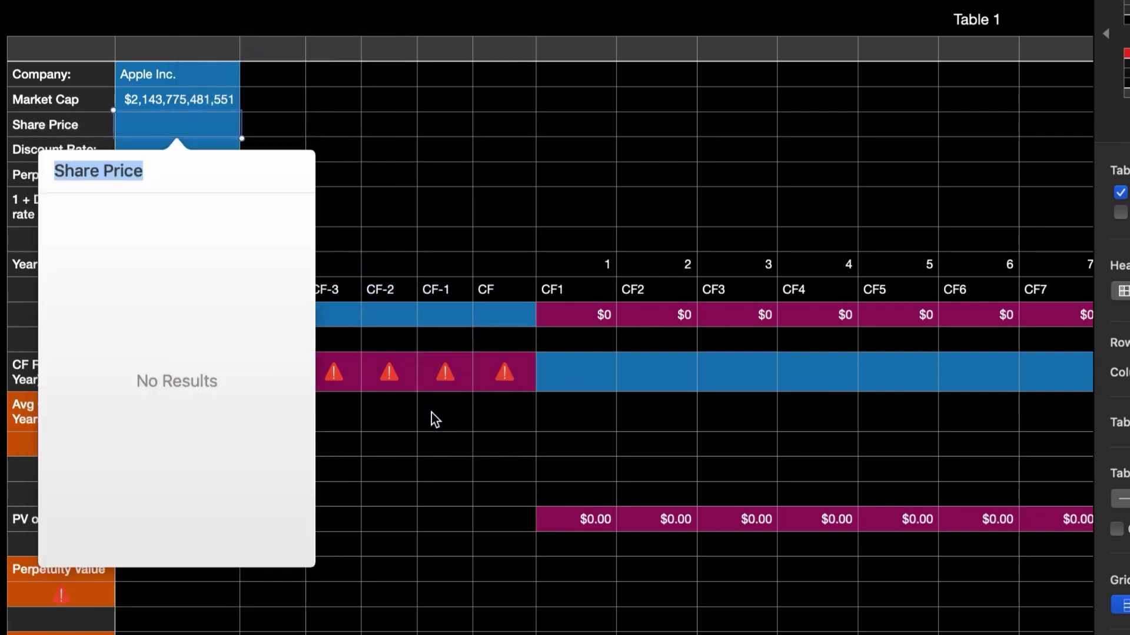
pyautogui.write('aapl')
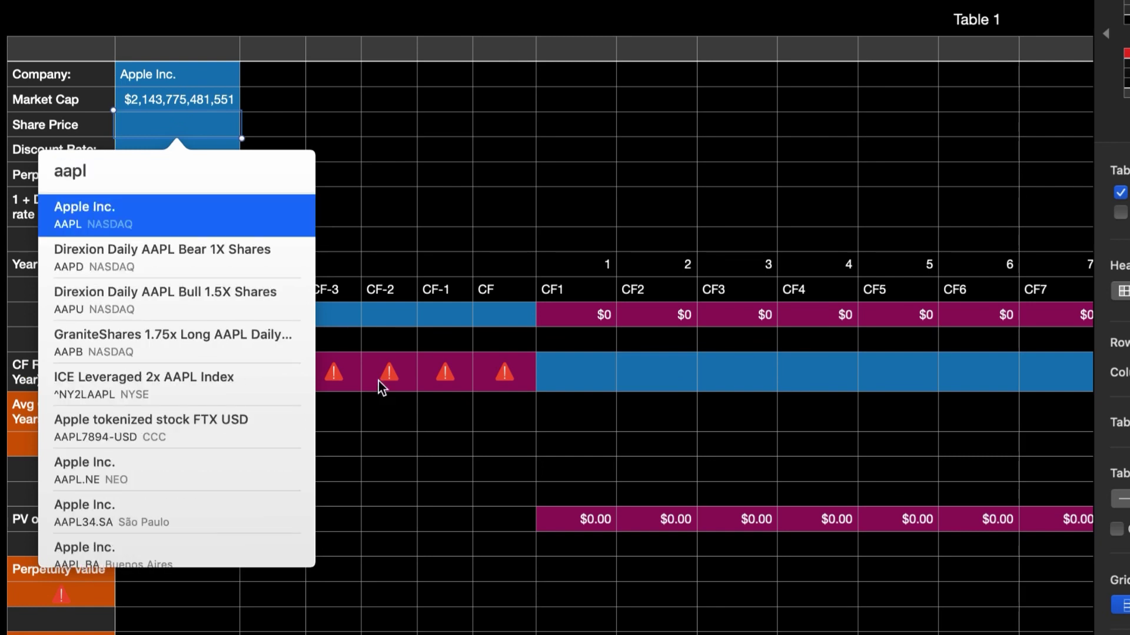
pyautogui.click(146, 222)
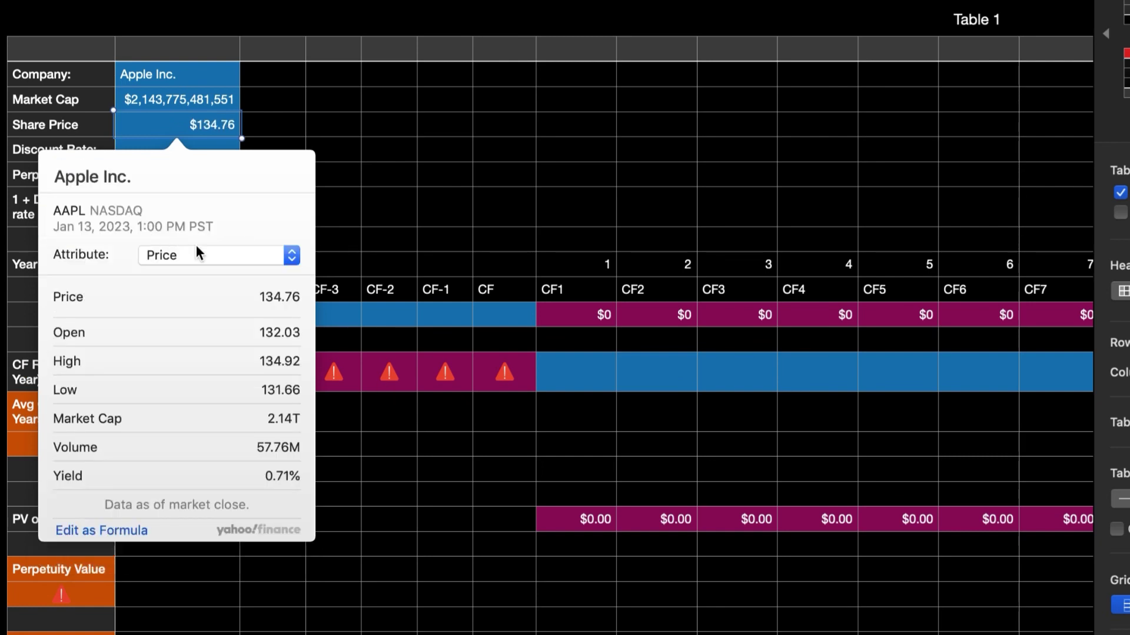
pyautogui.press('Escape')
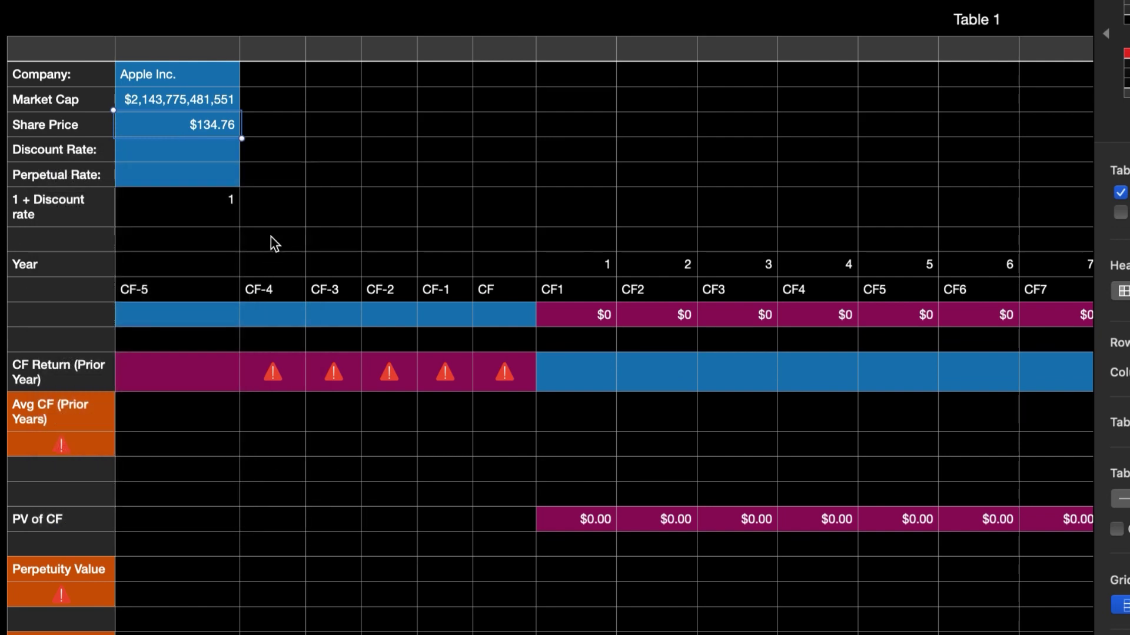
# Set the discount rate to 11% and the perpetual rate to 3.
pyautogui.click(183, 150)
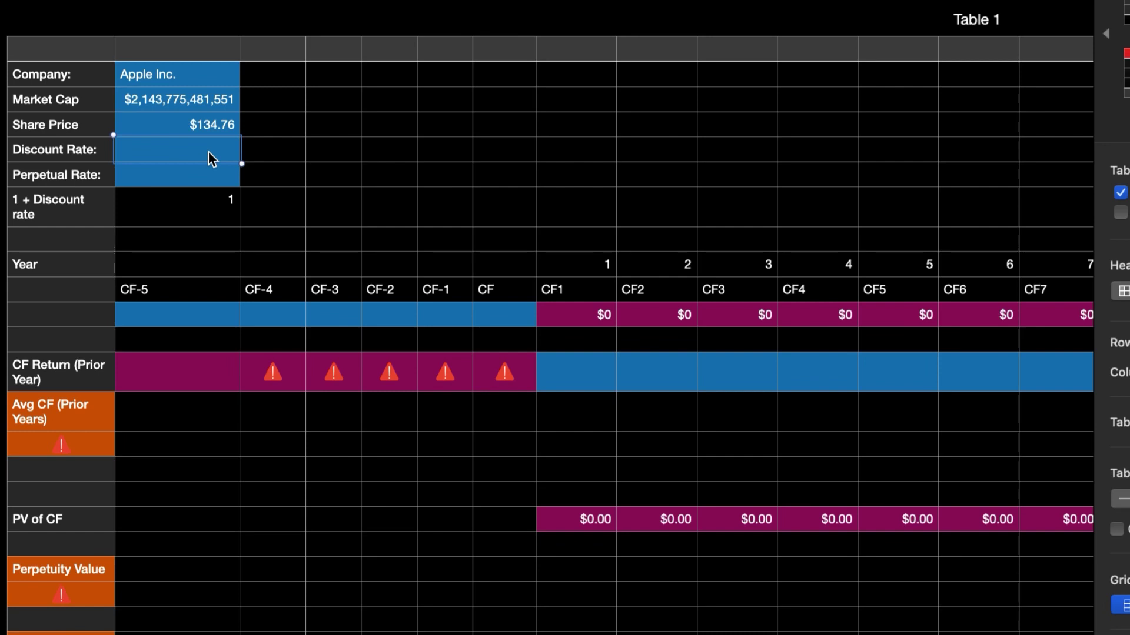
pyautogui.write('11%')
pyautogui.press('Return')
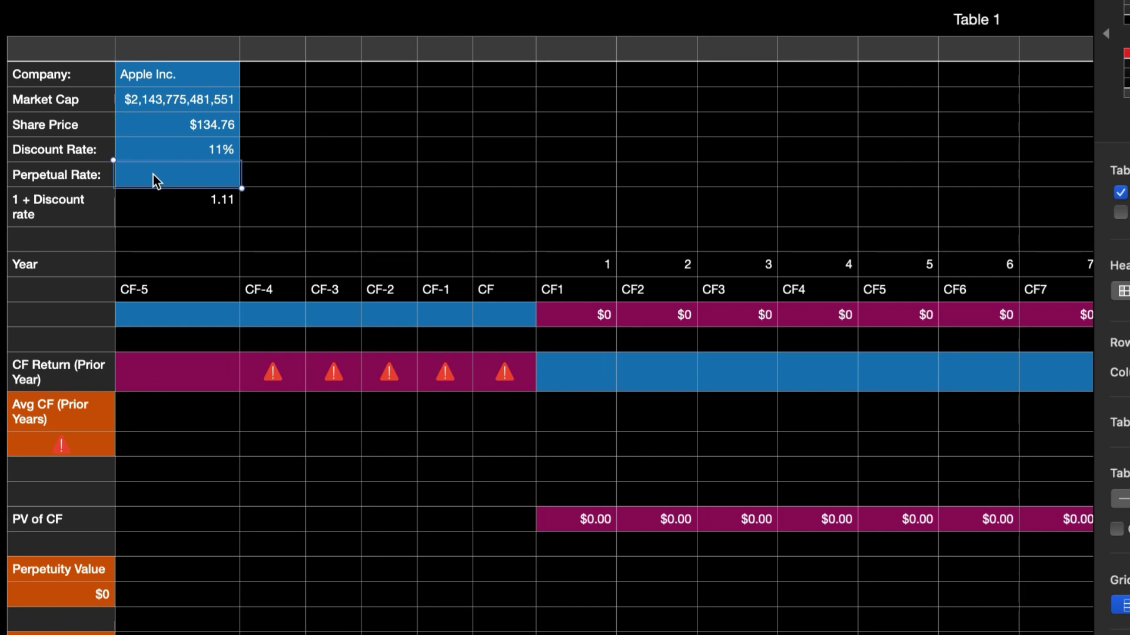
pyautogui.press('Return')
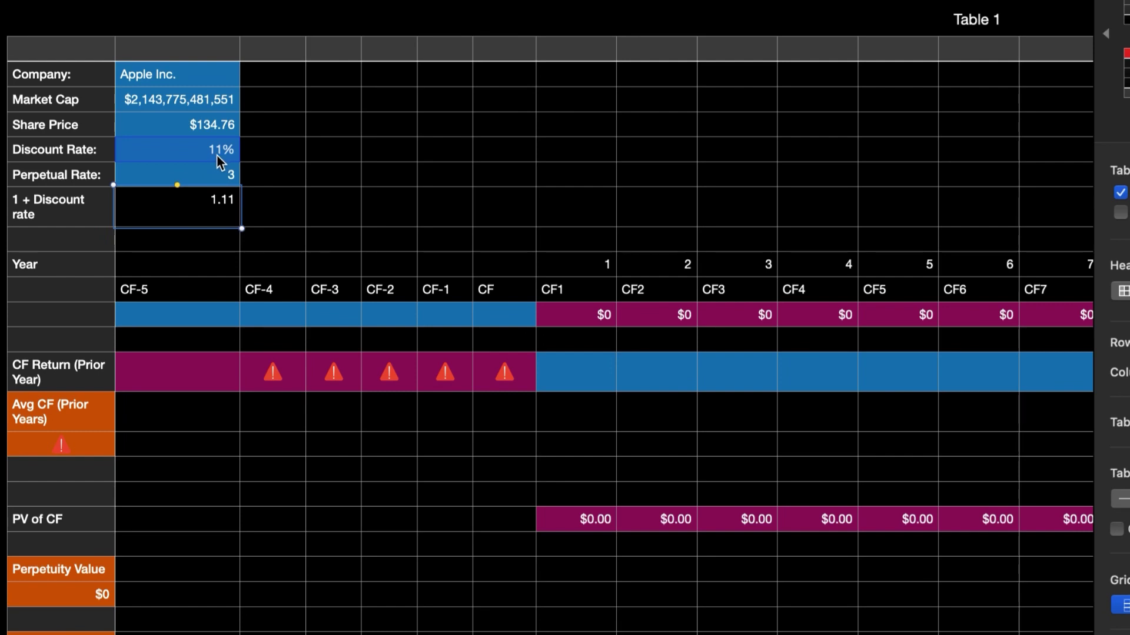
# Examine the formula behind the 1 + Discount rate cell without changing it.
pyautogui.doubleClick(222, 218)
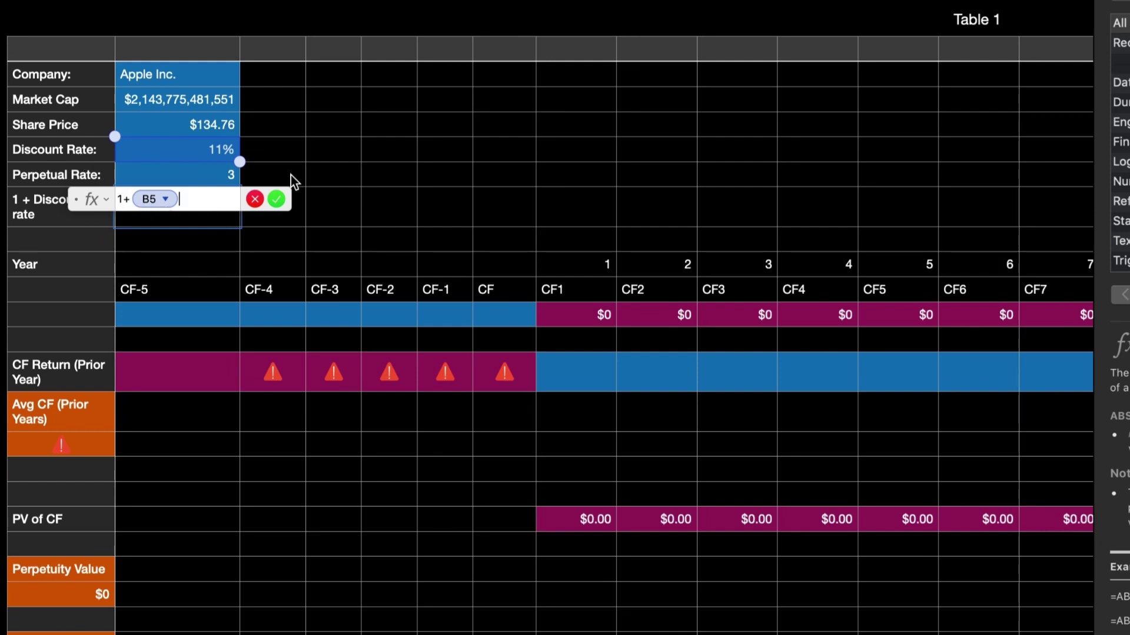
pyautogui.press('Return')
# Switch to the Stock Analysis page and copy Apple's latest free cash flow, 111,443, into the cash-flow cell under CF in the spreadsheet.
pyautogui.scroll(-5, 288, 307)
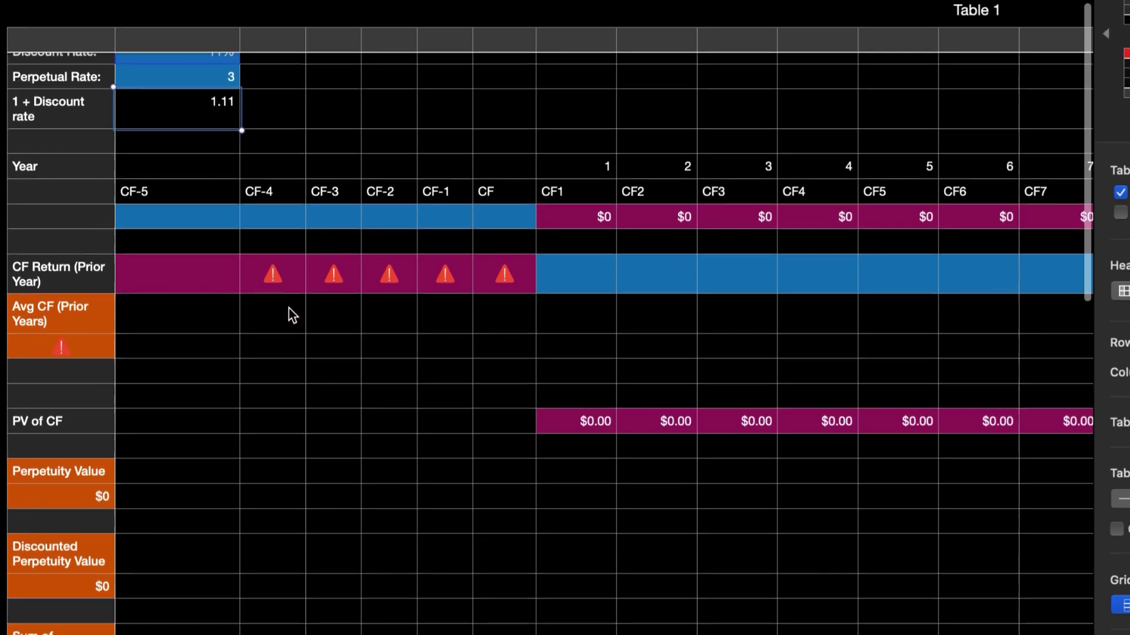
pyautogui.scroll(-1, 292, 315)
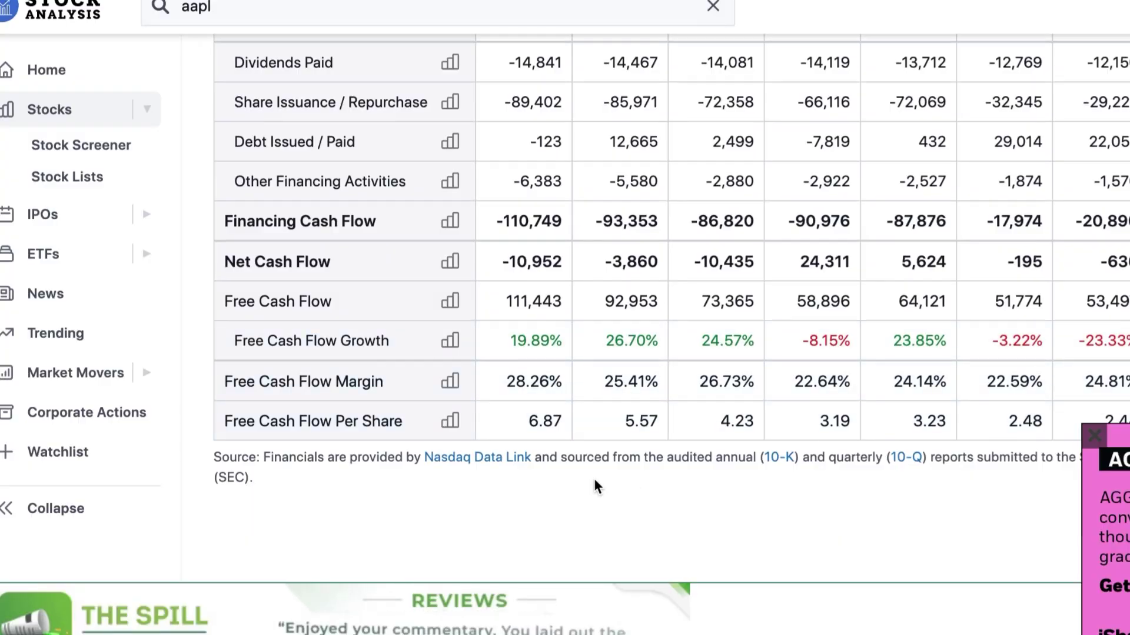
pyautogui.scroll(-1, 595, 482)
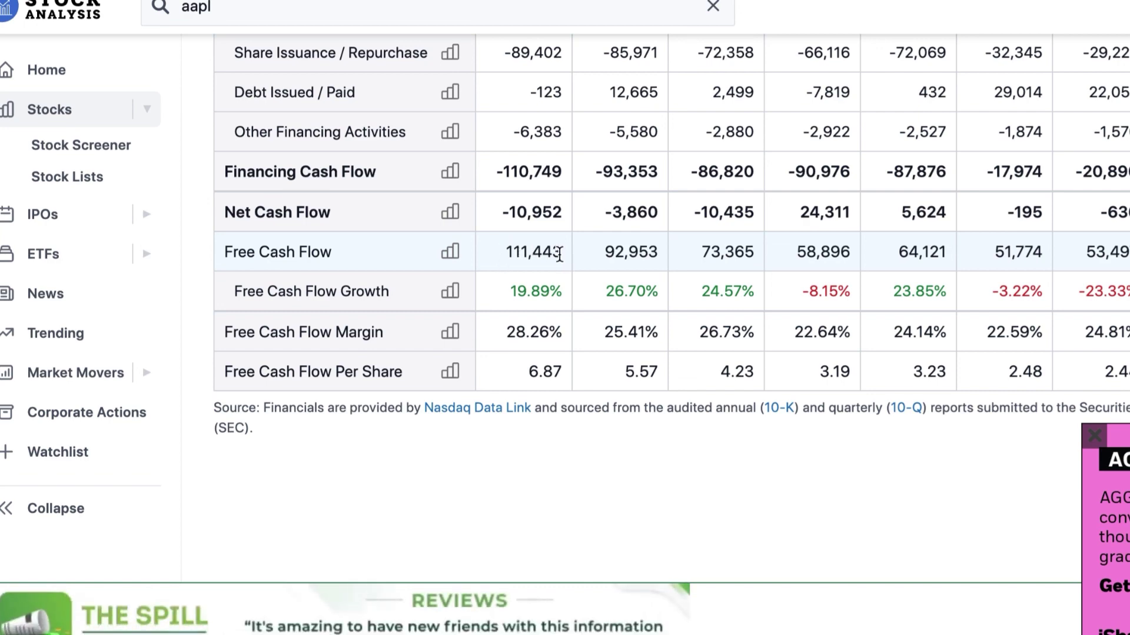
pyautogui.moveTo(561, 258); pyautogui.dragTo(508, 254)
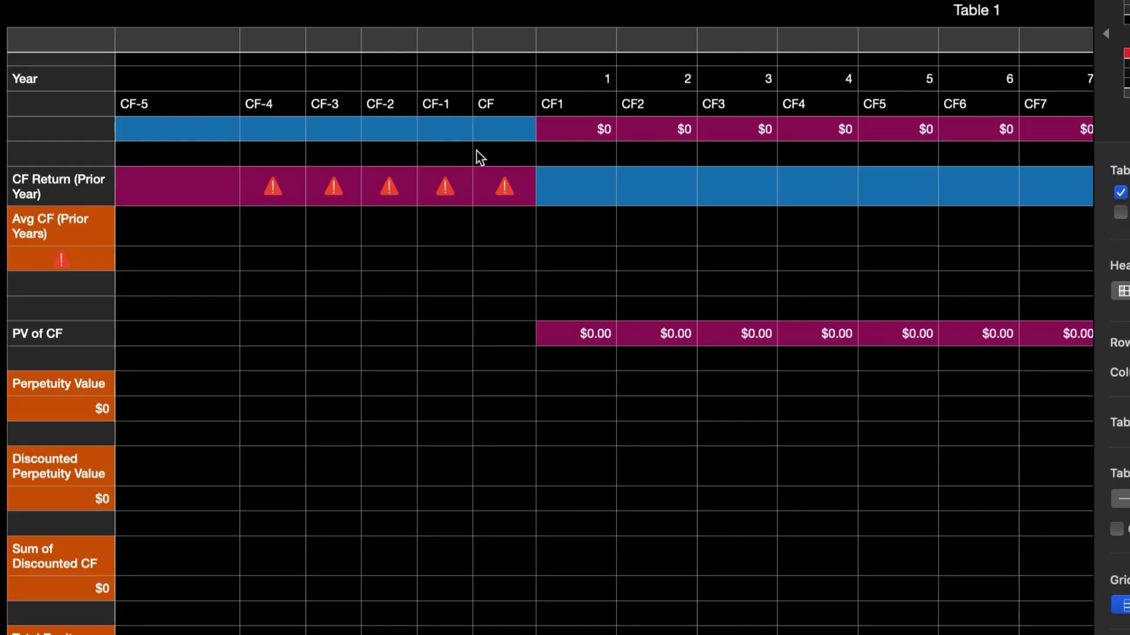
pyautogui.click(493, 136)
pyautogui.write('$111,443')
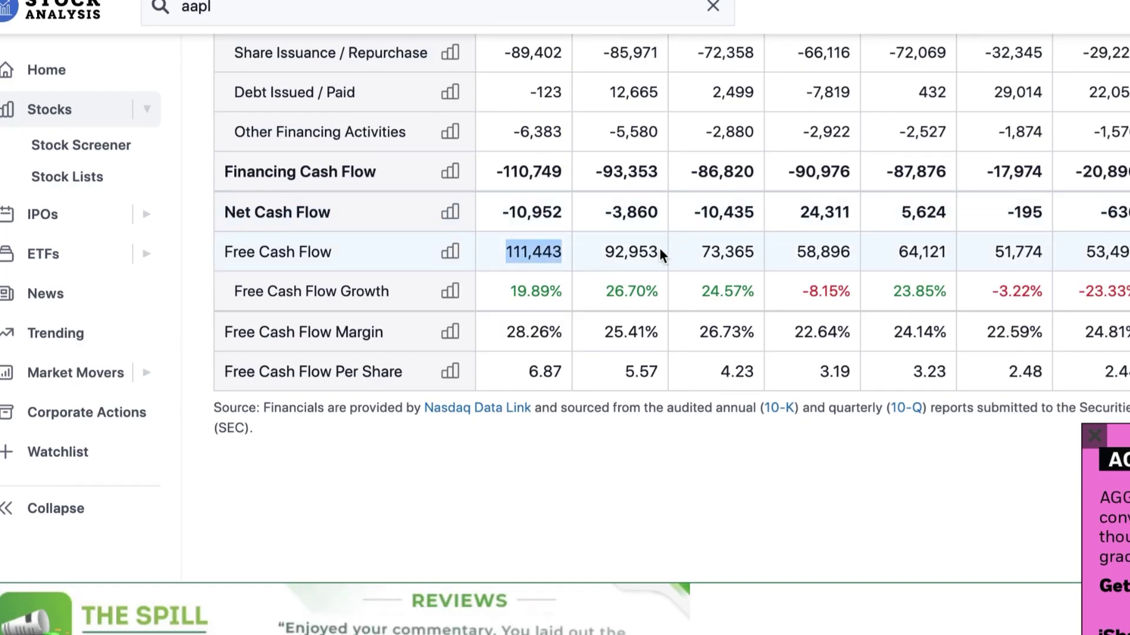
# Enter the earlier free cash flows from Stock Analysis: $92,953 for CF-1, $73,365 for CF-2, $58,896 for CF-3, $64,121 for CF-4 and $51,774 for CF-5.
pyautogui.moveTo(659, 253); pyautogui.dragTo(608, 250)
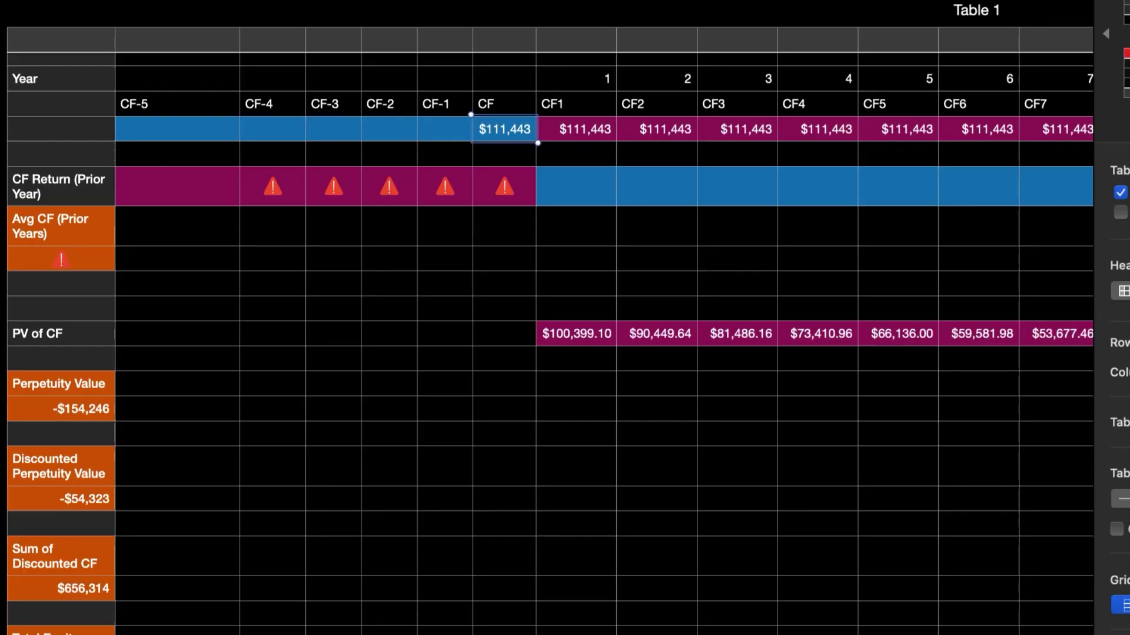
pyautogui.click(447, 131)
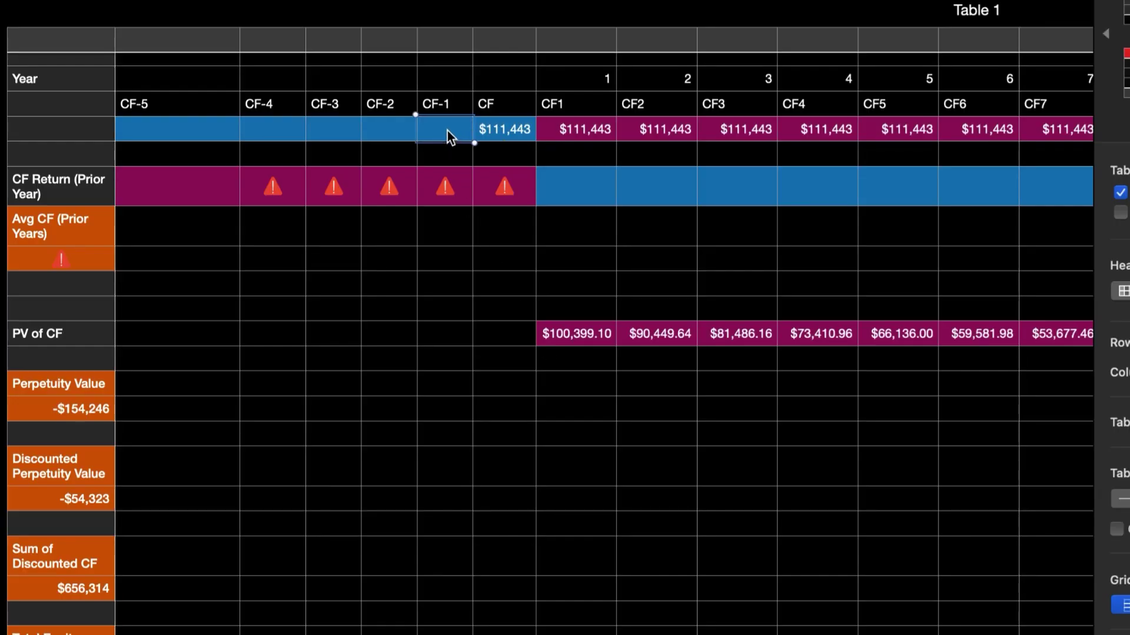
pyautogui.write('$92,953')
pyautogui.click(390, 131)
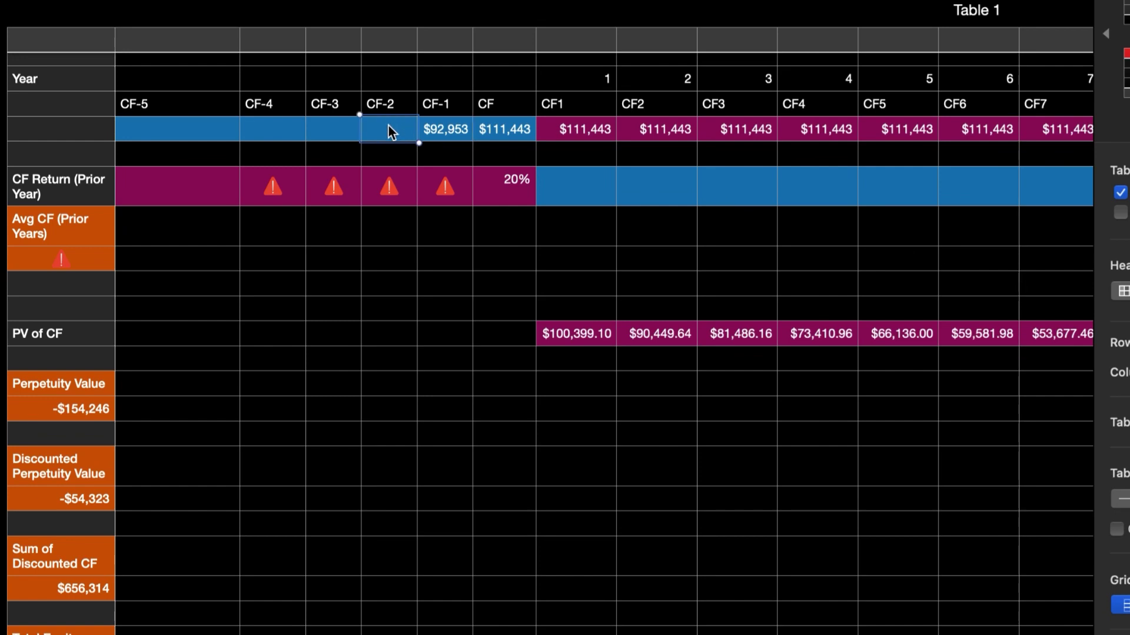
pyautogui.write('$73,365')
pyautogui.click(333, 131)
pyautogui.press('super+v')
pyautogui.click(273, 130)
pyautogui.press('super+v')
pyautogui.click(203, 132)
pyautogui.write('$51,774')
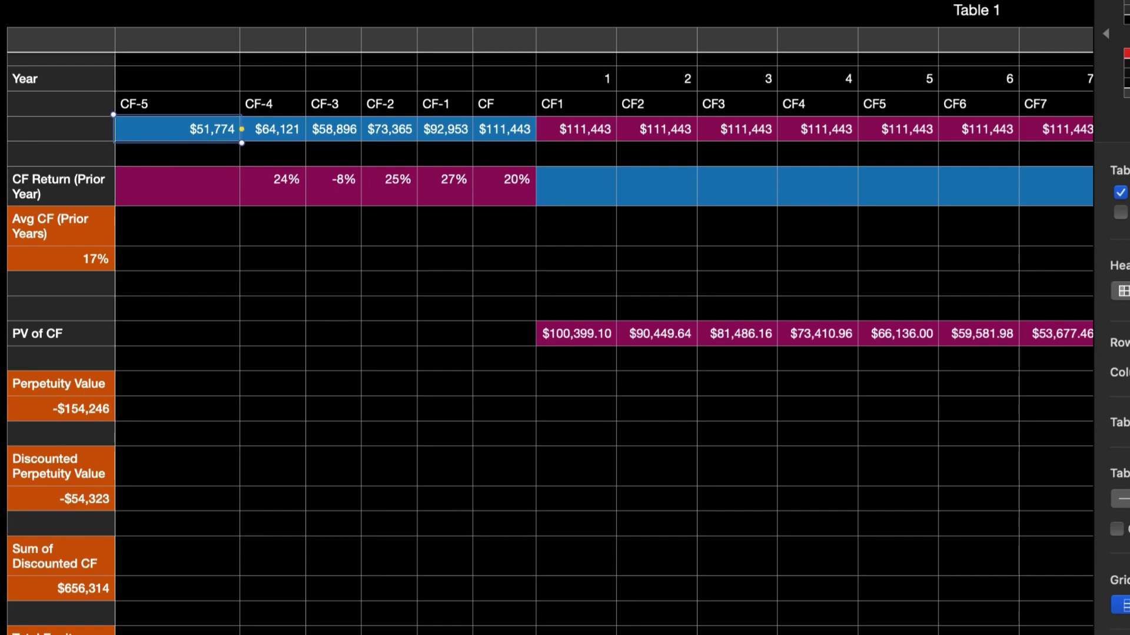
# Examine the CF Return formulas under CF and CF-1 in the spreadsheet without changing them.
pyautogui.press('super+Tab')
pyautogui.click(503, 185)
pyautogui.click(503, 185)
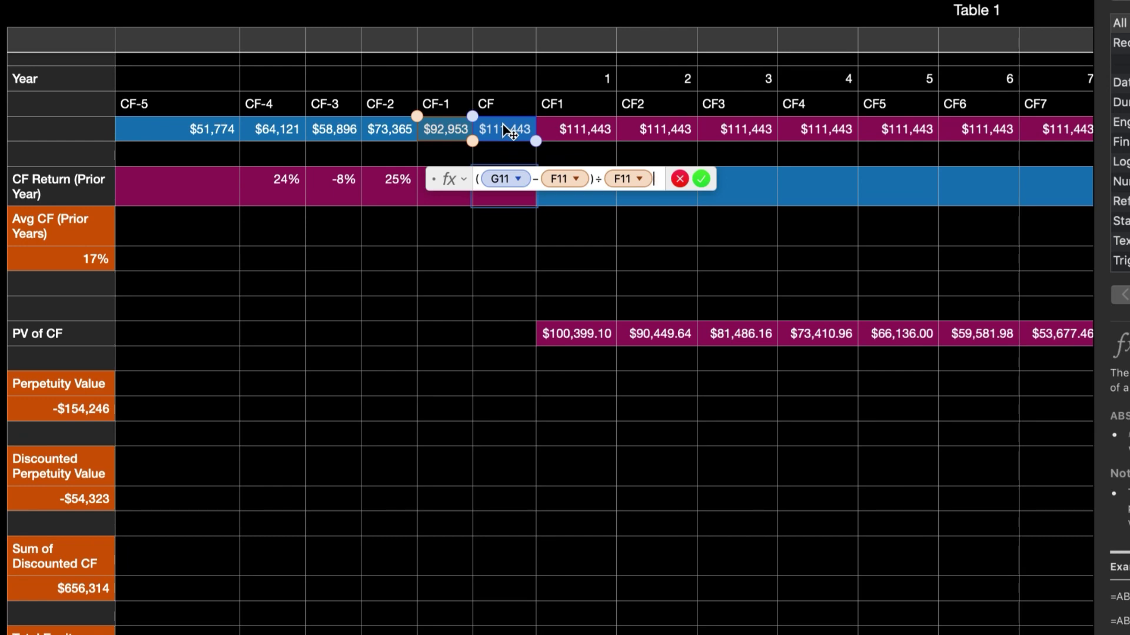
pyautogui.write('(')
pyautogui.press('Return')
pyautogui.doubleClick(445, 188)
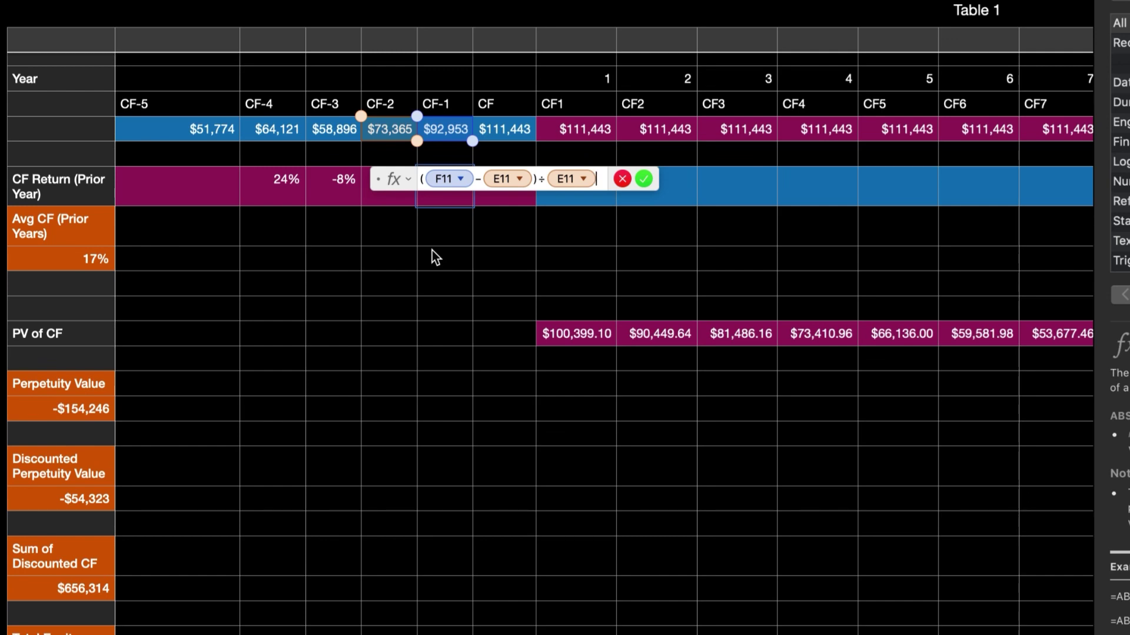
pyautogui.press('Return')
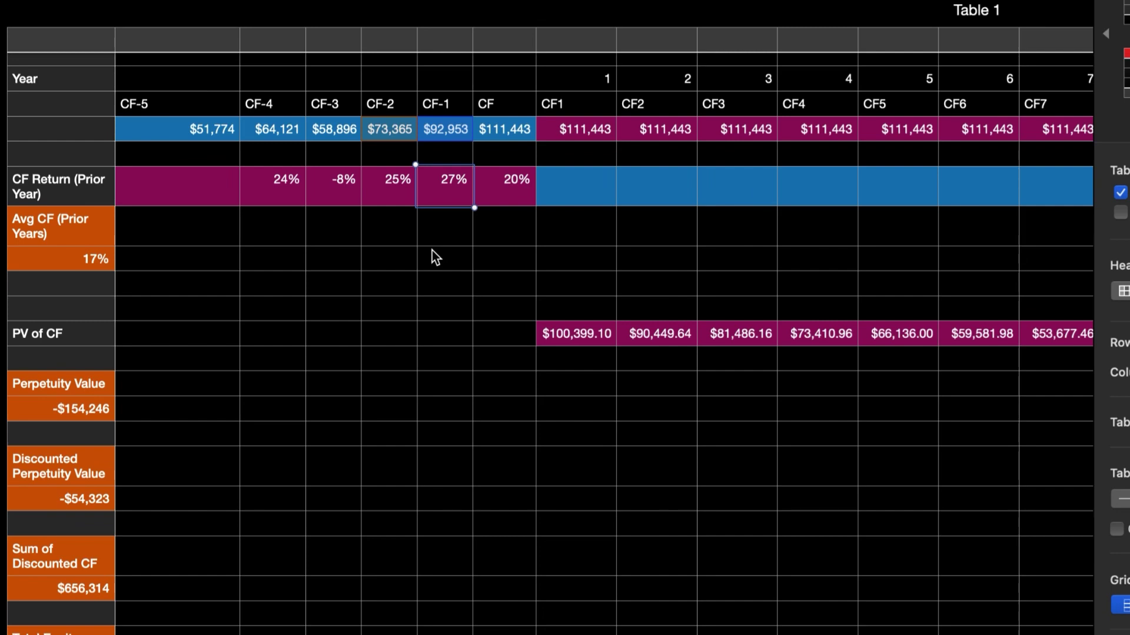
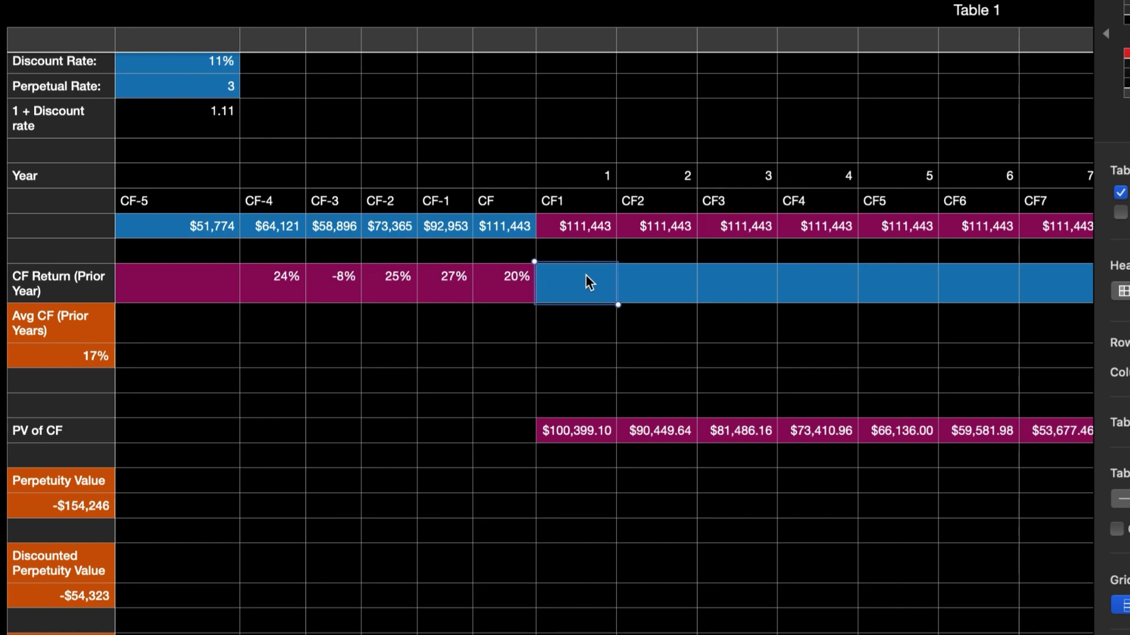
# Set the projected CF Return to 15% for both CF1 and CF2.
pyautogui.hscroll(10, 587, 281)
pyautogui.scroll(1, 587, 282)
pyautogui.click(843, 215)
pyautogui.hscroll(-10, 612, 282)
pyautogui.scroll(1, 612, 283)
pyautogui.click(486, 329)
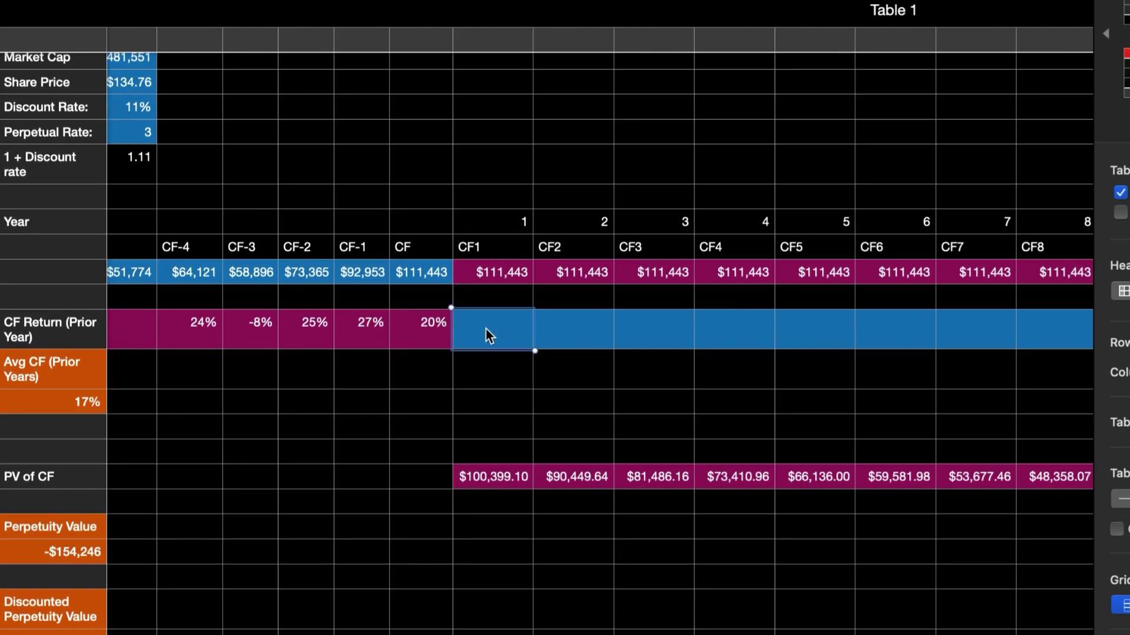
pyautogui.write('15')
pyautogui.click(568, 331)
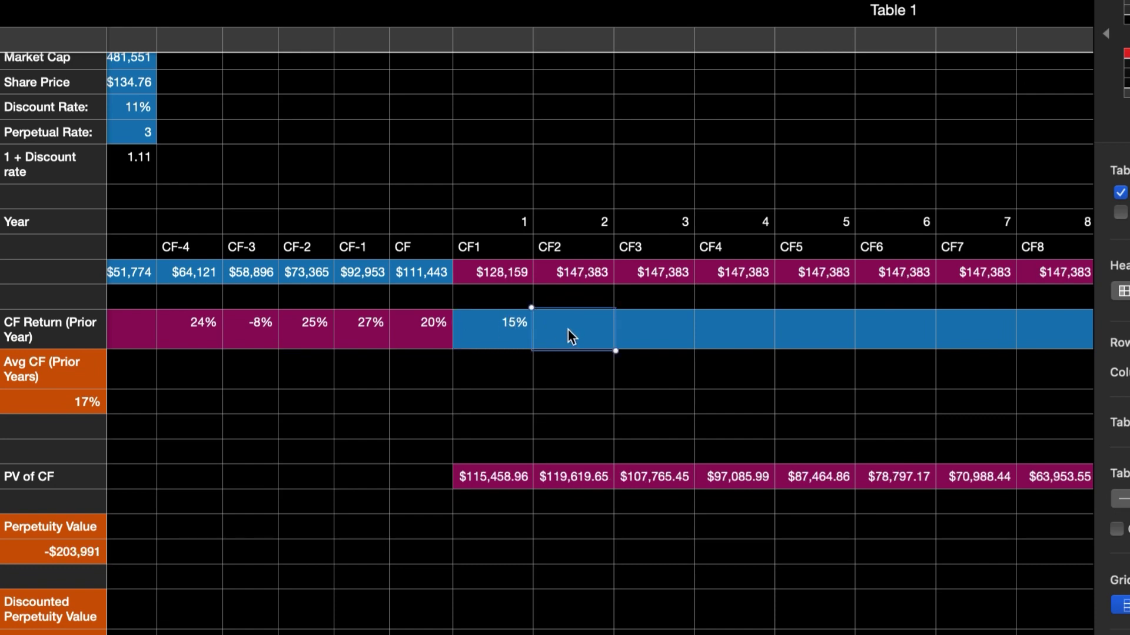
pyautogui.write('15')
# Enter a projected CF Return of 12% for CF3 and CF4.
pyautogui.click(650, 332)
pyautogui.write('12')
pyautogui.click(752, 336)
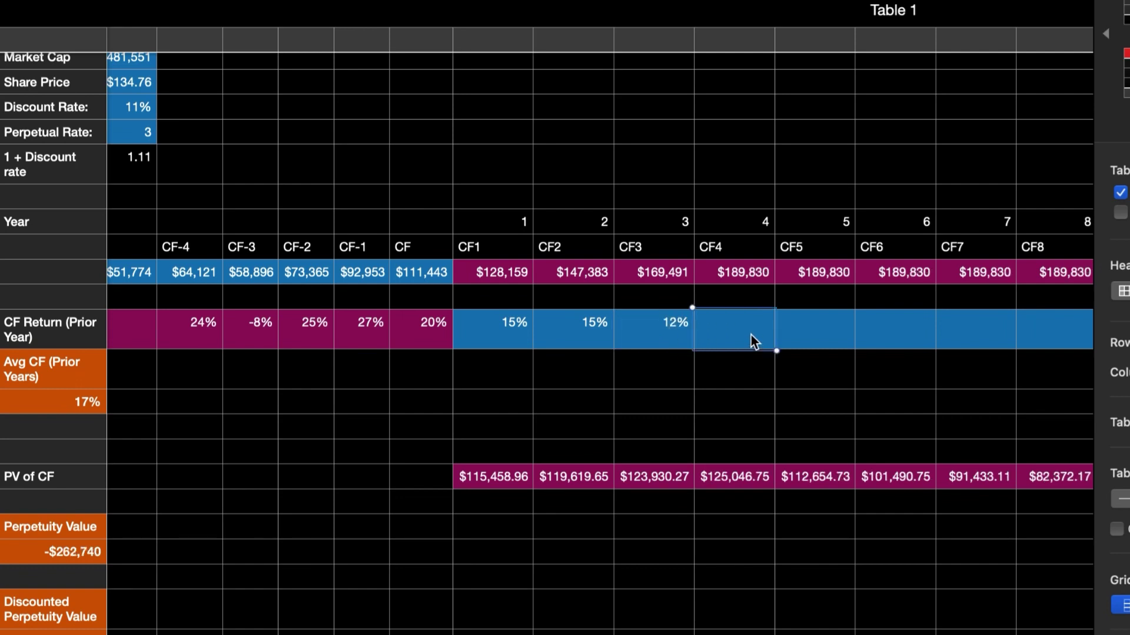
pyautogui.write('12')
# Fill in a projected CF Return of 10% for each of CF5, CF6, CF7 and CF8.
pyautogui.click(828, 326)
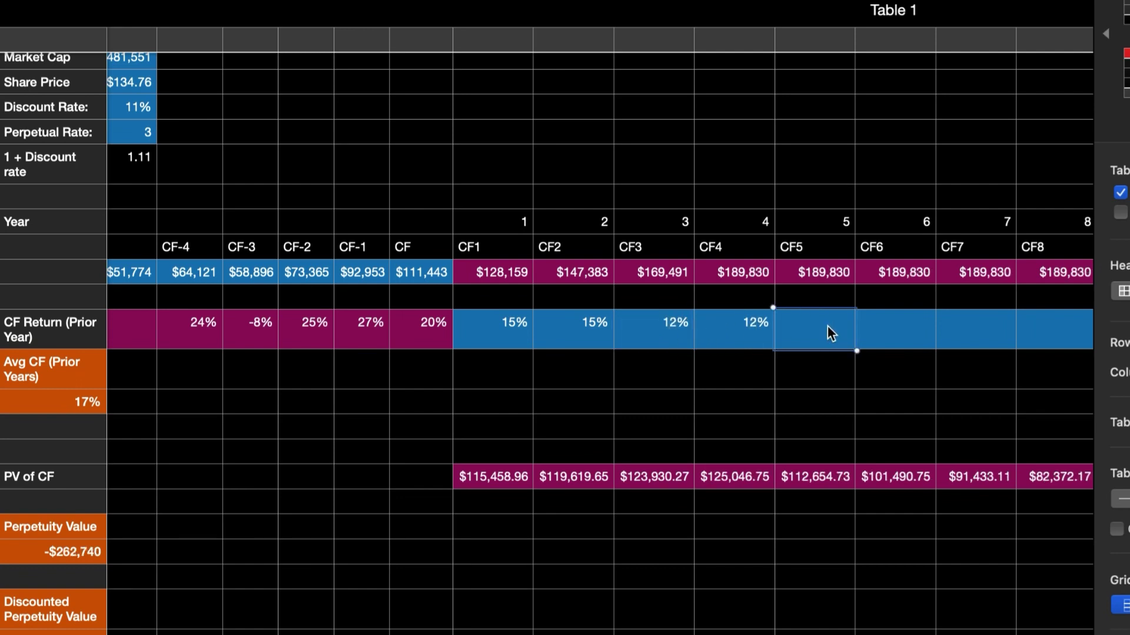
pyautogui.hscroll(5, 828, 326)
pyautogui.scroll(1, 828, 327)
pyautogui.write('10')
pyautogui.click(649, 383)
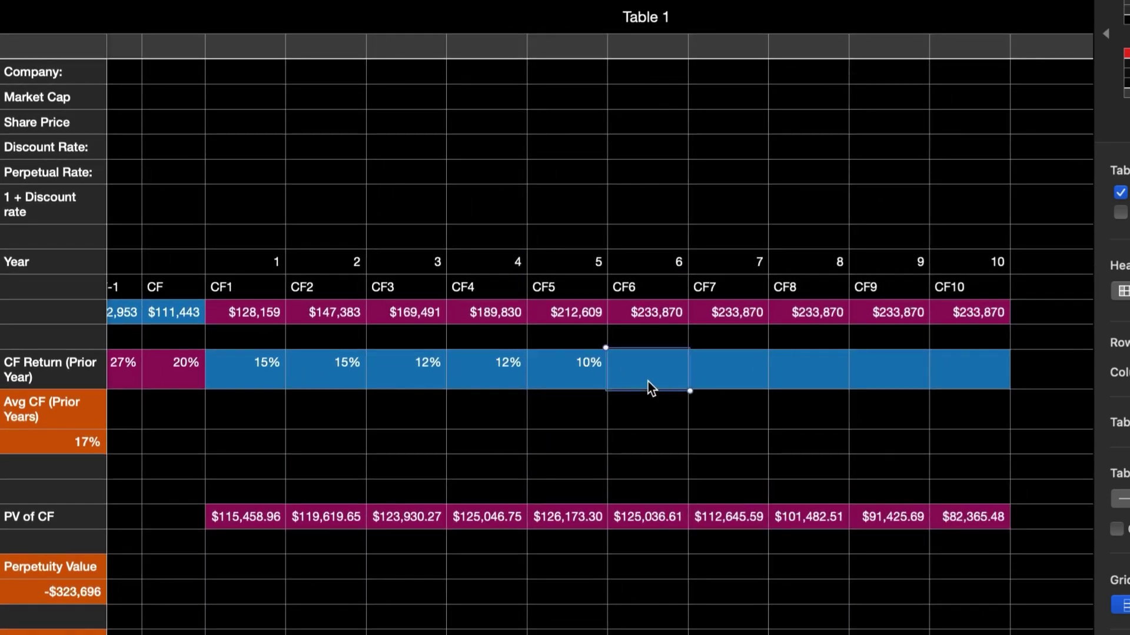
pyautogui.write('10')
pyautogui.click(729, 372)
pyautogui.write('10')
pyautogui.click(818, 375)
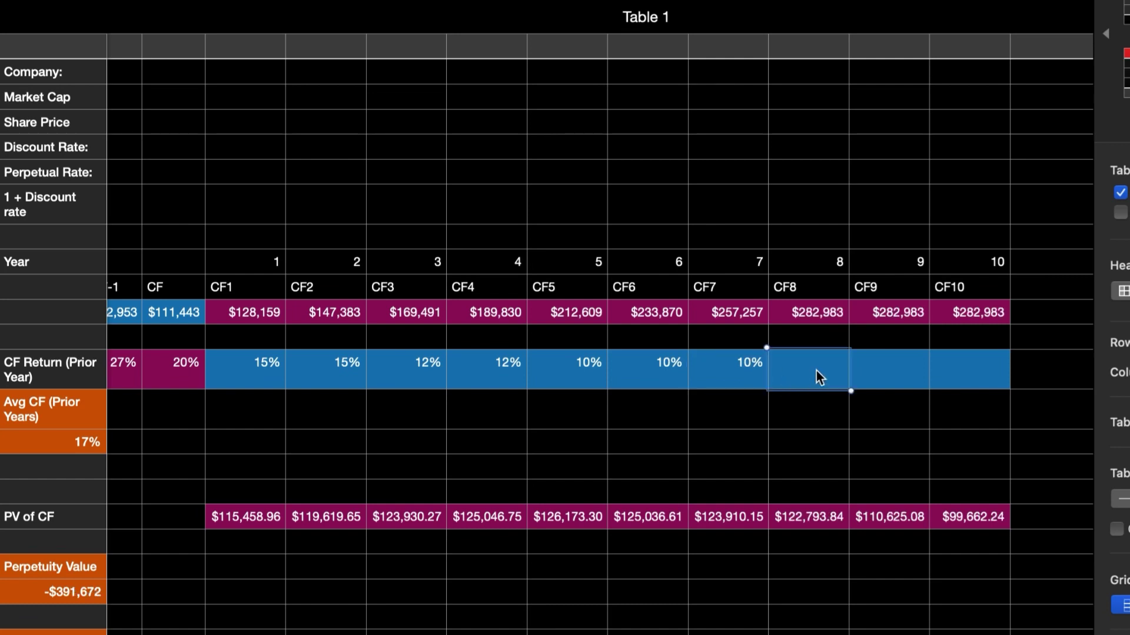
pyautogui.write('10')
# Complete the projected CF Return row with 8% for CF9 and CF10.
pyautogui.click(886, 378)
pyautogui.write('8')
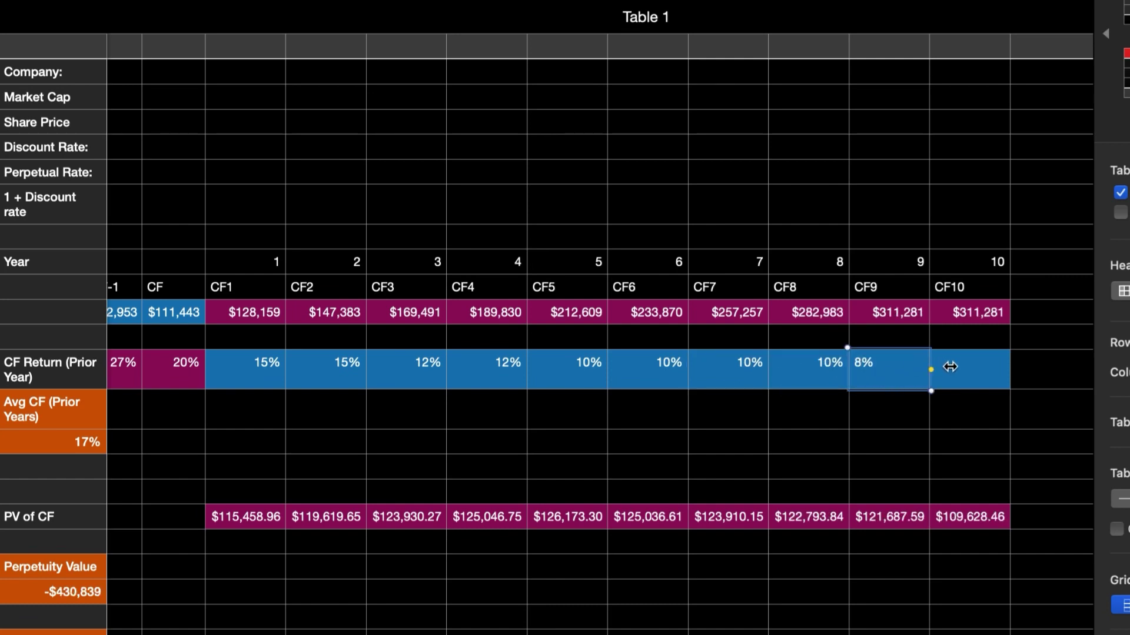
pyautogui.click(969, 381)
pyautogui.write('8')
pyautogui.click(894, 417)
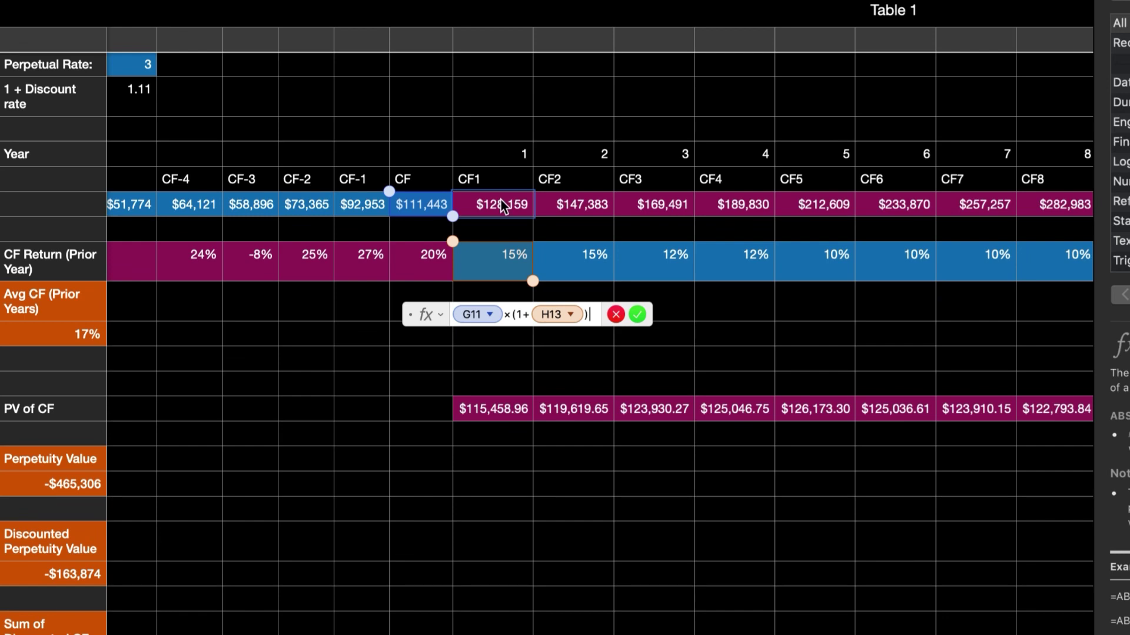
# Examine the formulas behind the projected CF1 and CF2 cash flows without changing them.
pyautogui.press('Return')
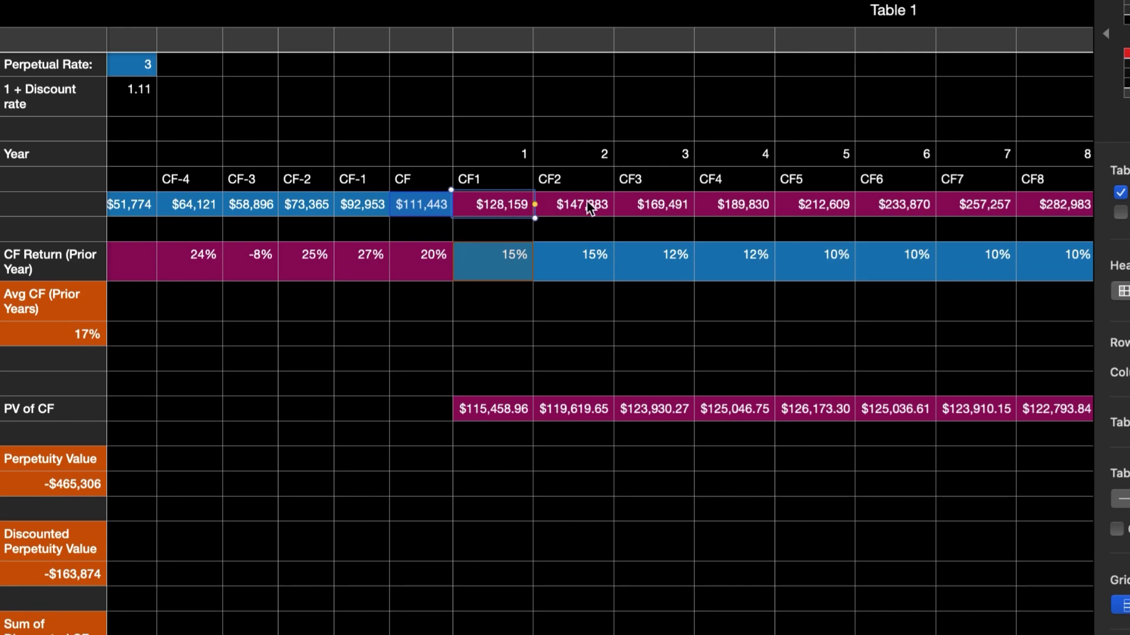
pyautogui.doubleClick(587, 202)
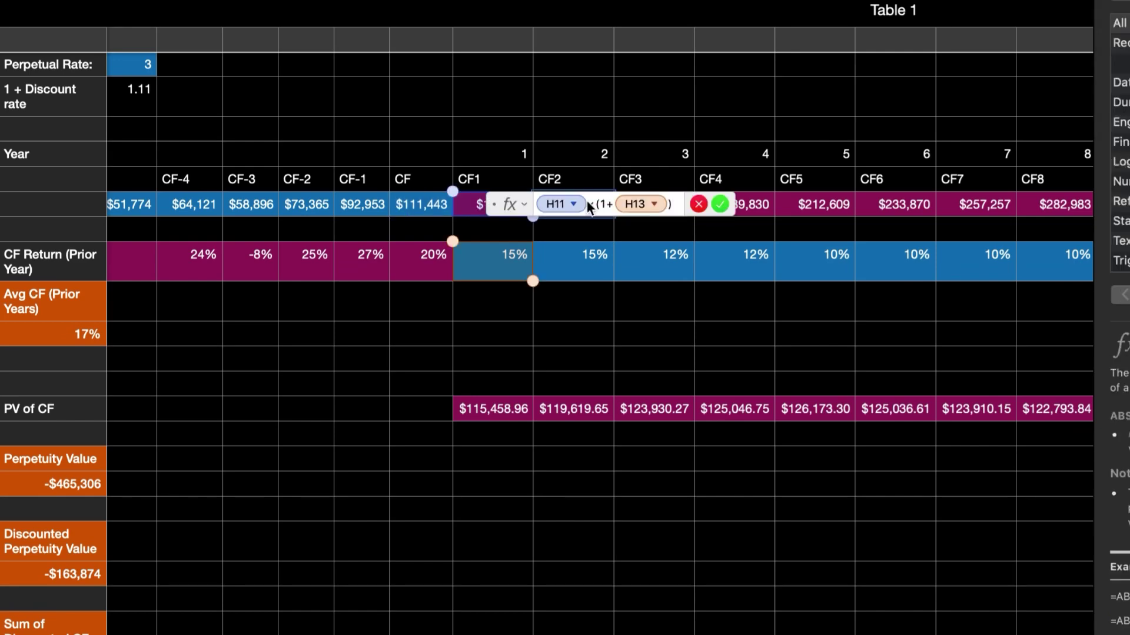
pyautogui.scroll(-2, 623, 159)
pyautogui.scroll(-2, 623, 168)
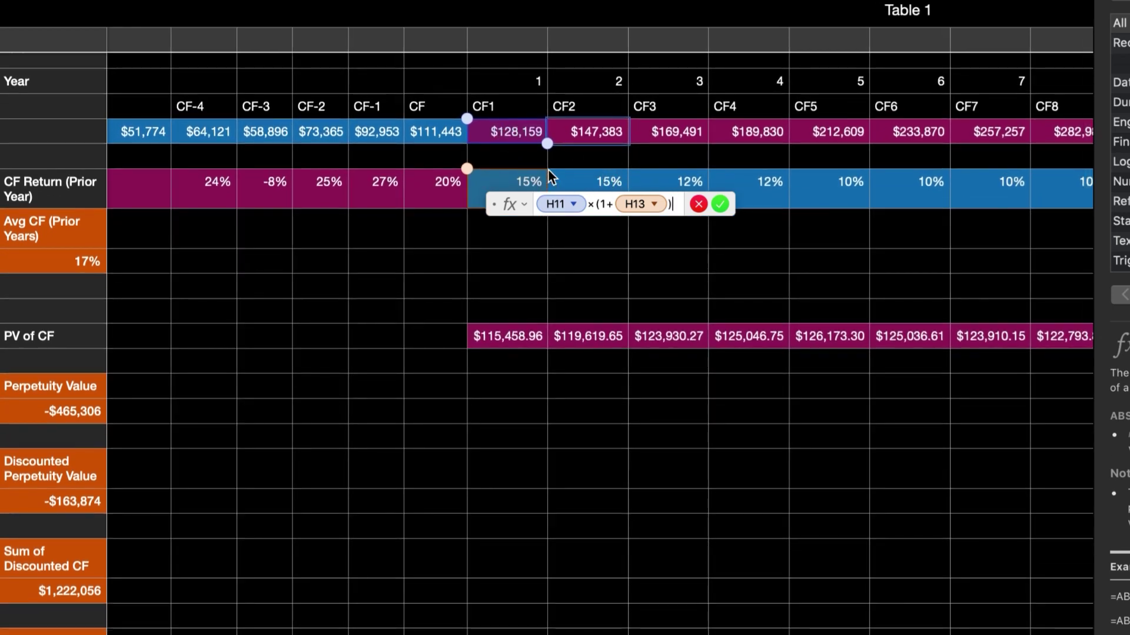
pyautogui.hscroll(5, 589, 168)
pyautogui.hscroll(2, 610, 154)
pyautogui.scroll(-1, 610, 154)
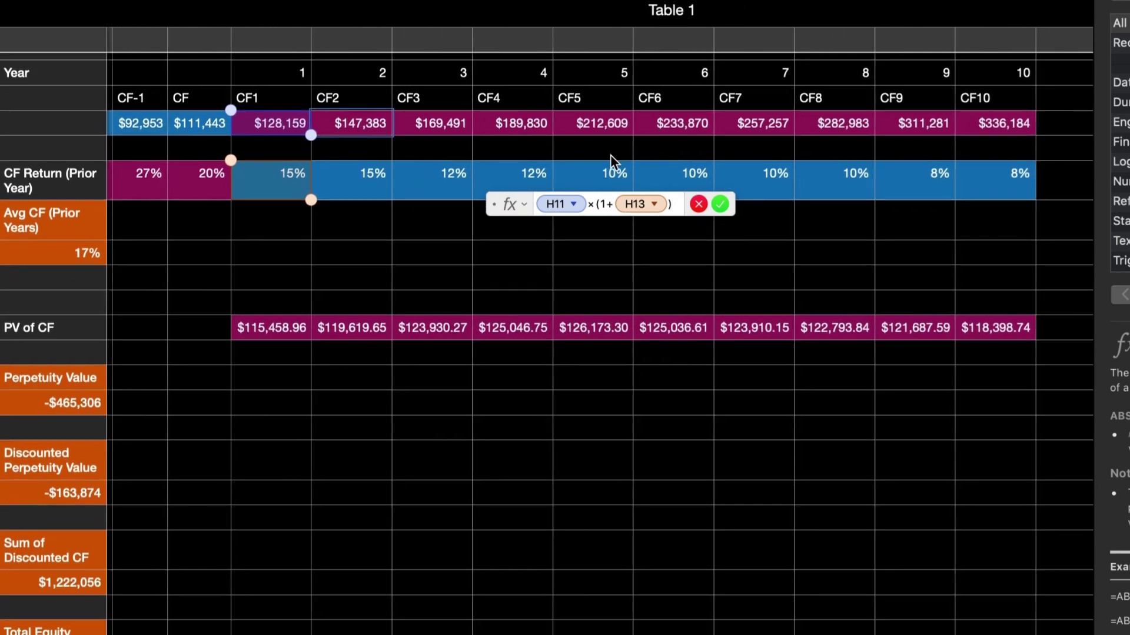
pyautogui.press('Return')
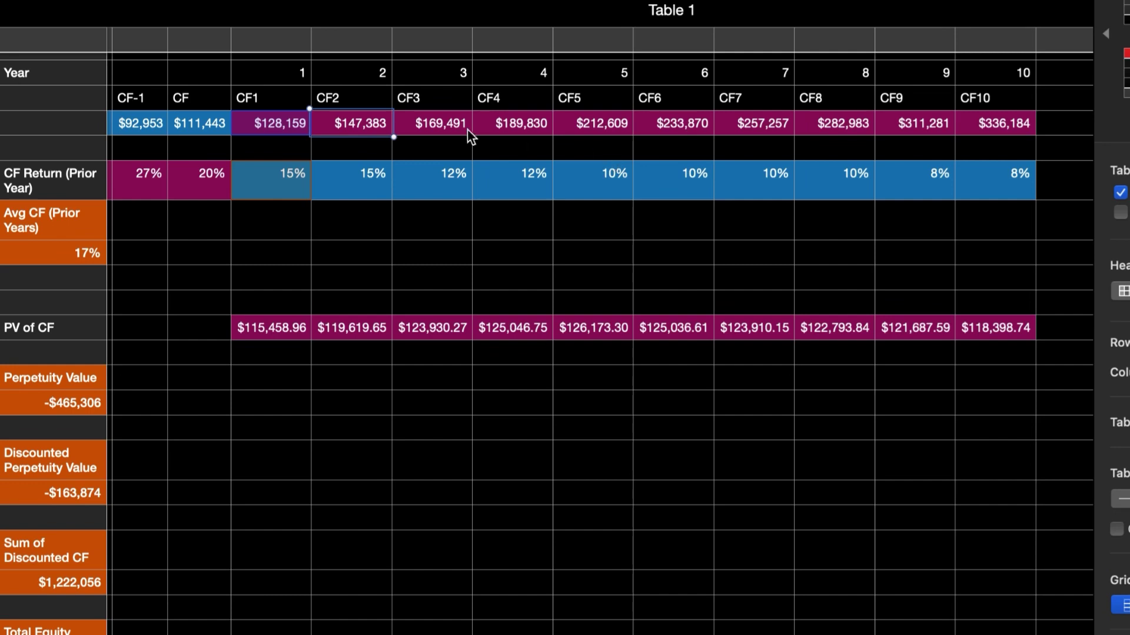
# Try a CF Return of 14% for CF2, and set it back to 15%.
pyautogui.click(366, 183)
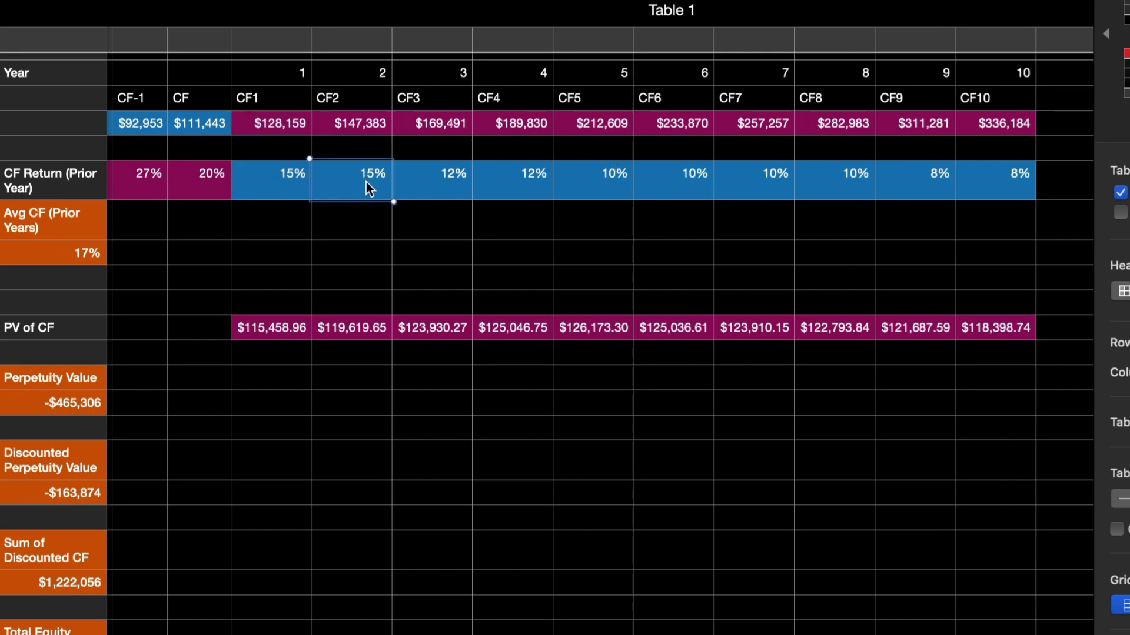
pyautogui.write('14')
pyautogui.press('Return')
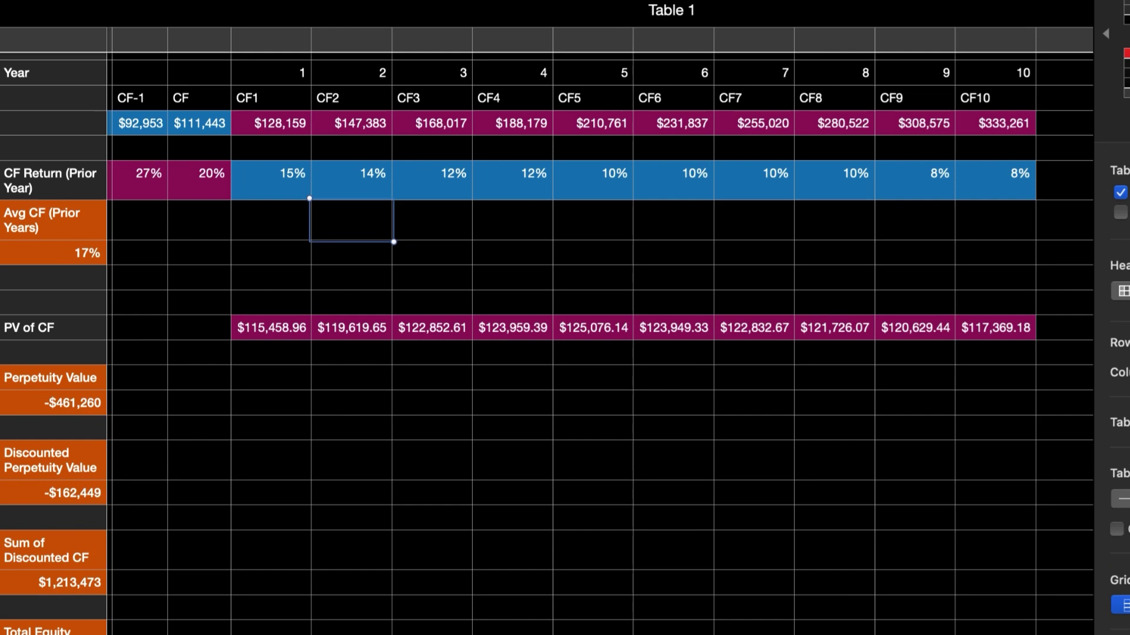
pyautogui.click(363, 172)
pyautogui.write('15')
pyautogui.press('Return')
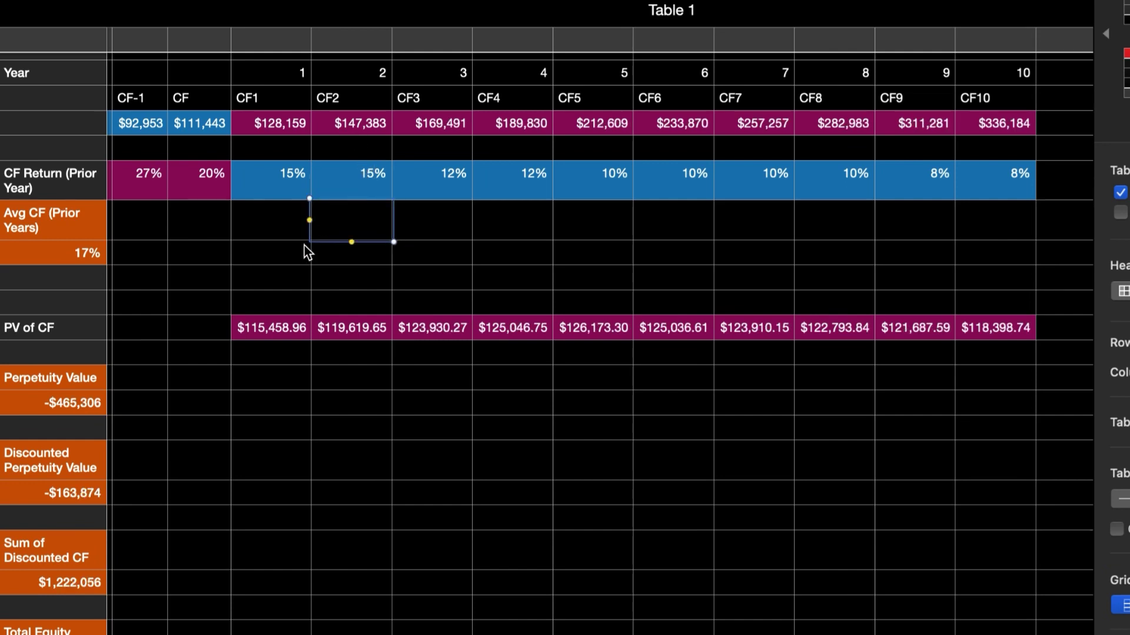
# Examine the PV of CF formula under CF1 and the cells it refers to, without changing it.
pyautogui.hscroll(-5, 304, 245)
pyautogui.scroll(1, 305, 245)
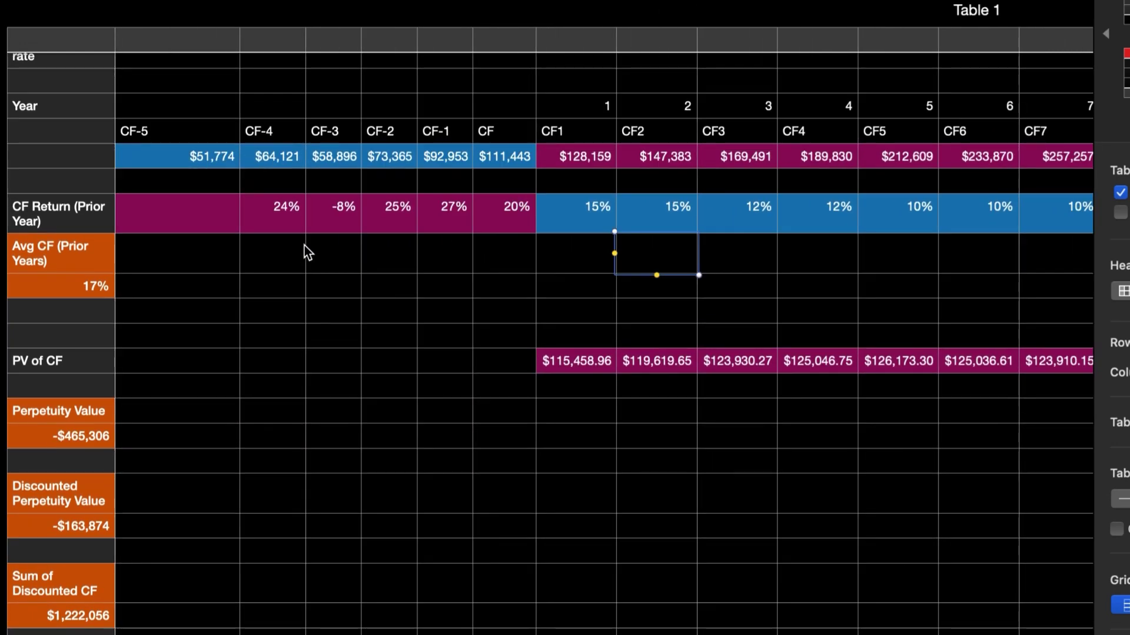
pyautogui.hscroll(5, 305, 245)
pyautogui.scroll(-1, 305, 246)
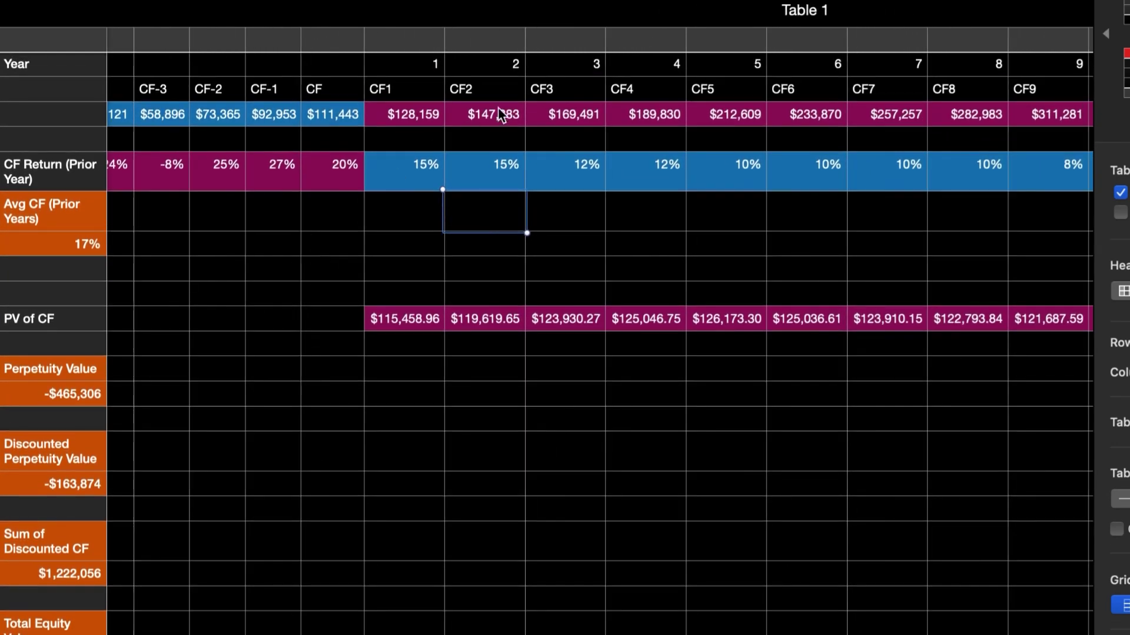
pyautogui.hscroll(2, 758, 260)
pyautogui.scroll(1, 758, 261)
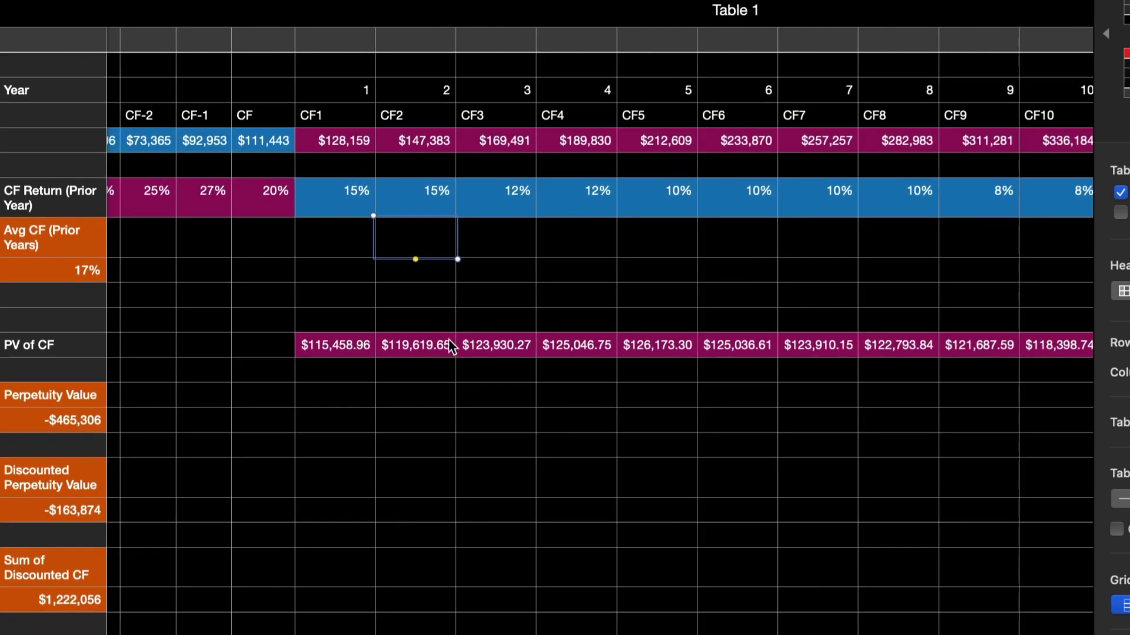
pyautogui.moveTo(290, 351); pyautogui.dragTo(934, 347)
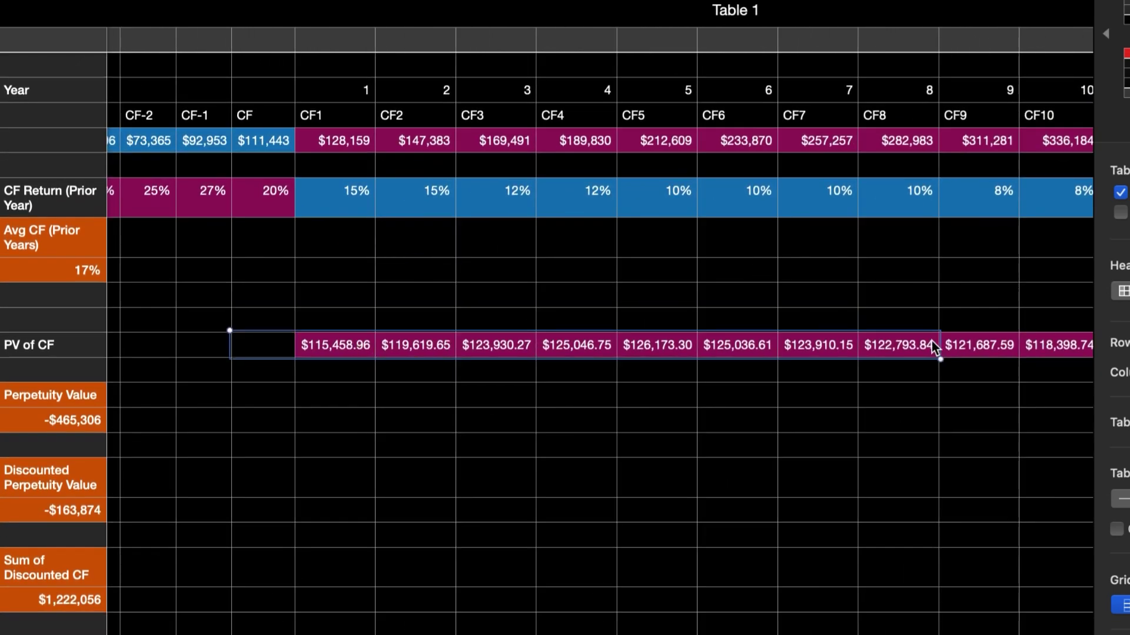
pyautogui.doubleClick(335, 345)
pyautogui.scroll(-2, 338, 281)
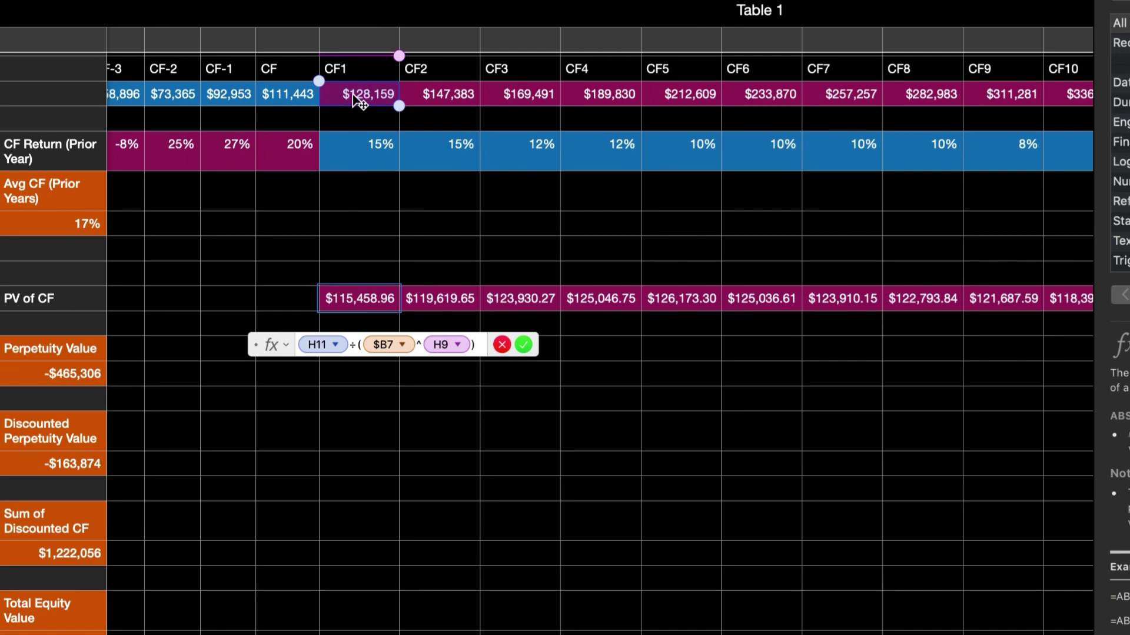
pyautogui.scroll(3, 323, 214)
pyautogui.hscroll(-4, 323, 215)
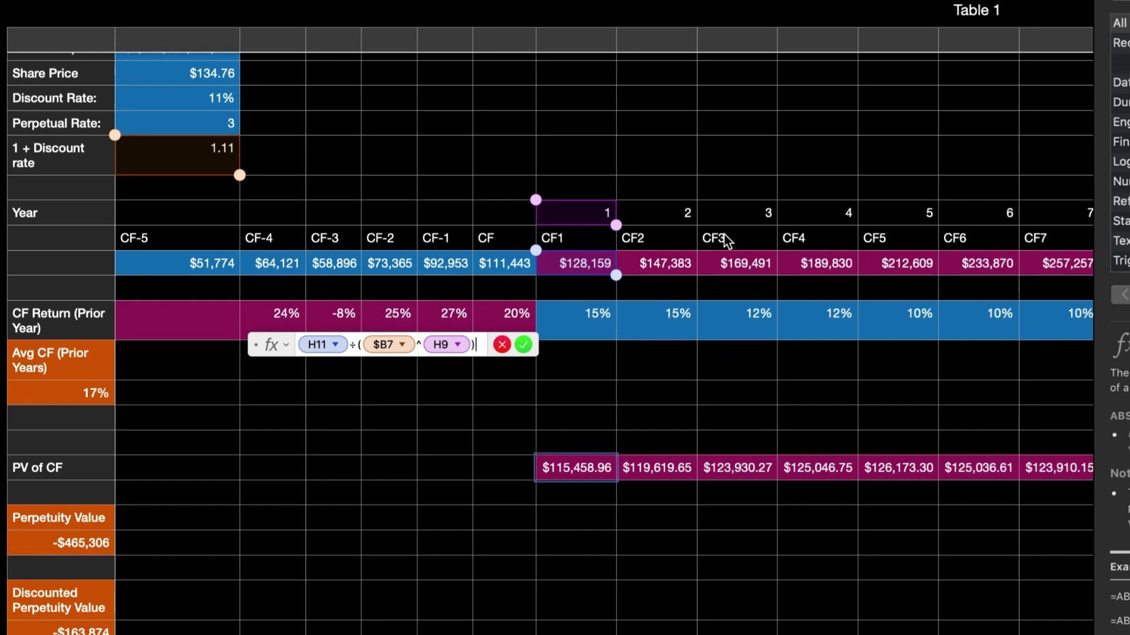
pyautogui.press('Return')
# Examine the PV of CF formula under CF6 and the cells it refers to, without changing it.
pyautogui.hscroll(5, 727, 240)
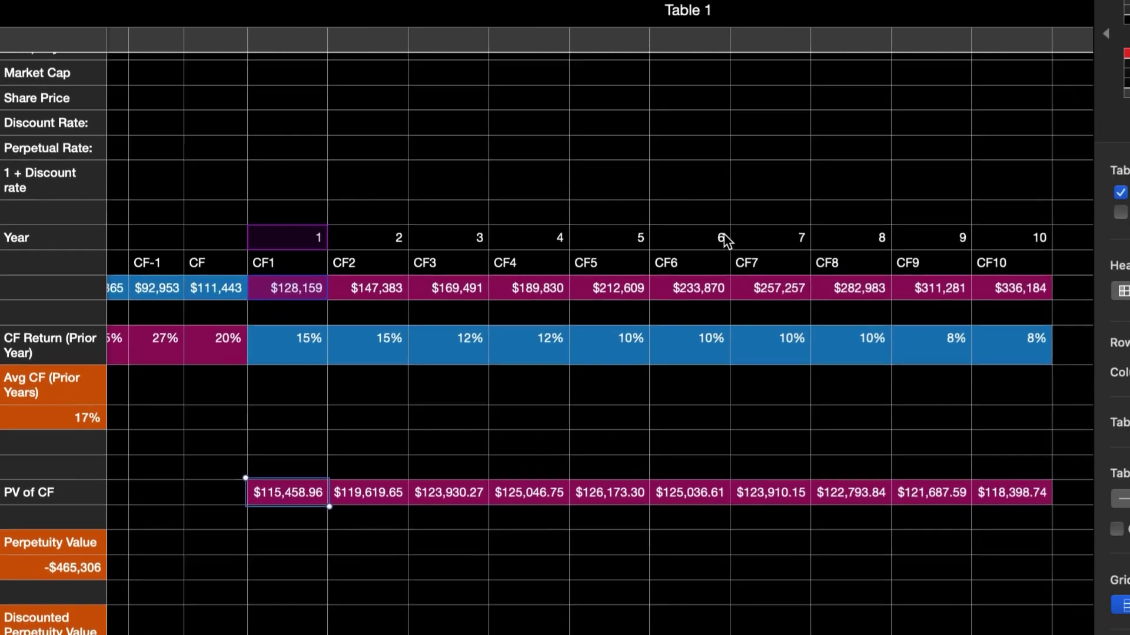
pyautogui.doubleClick(657, 489)
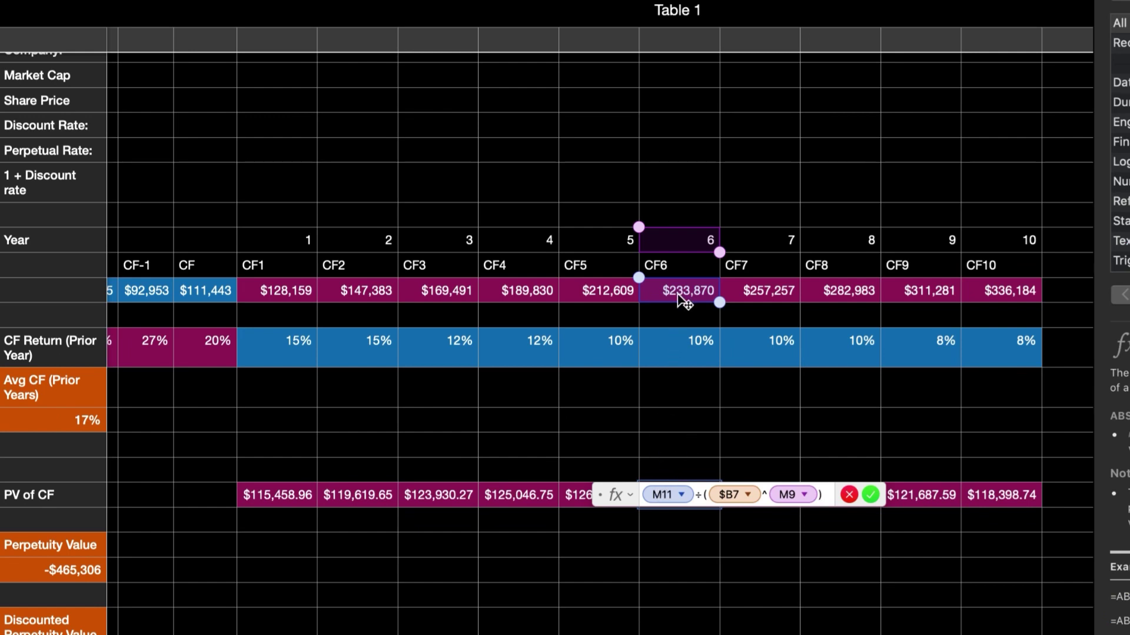
pyautogui.hscroll(-5, 503, 443)
pyautogui.scroll(1, 503, 442)
pyautogui.hscroll(1, 504, 442)
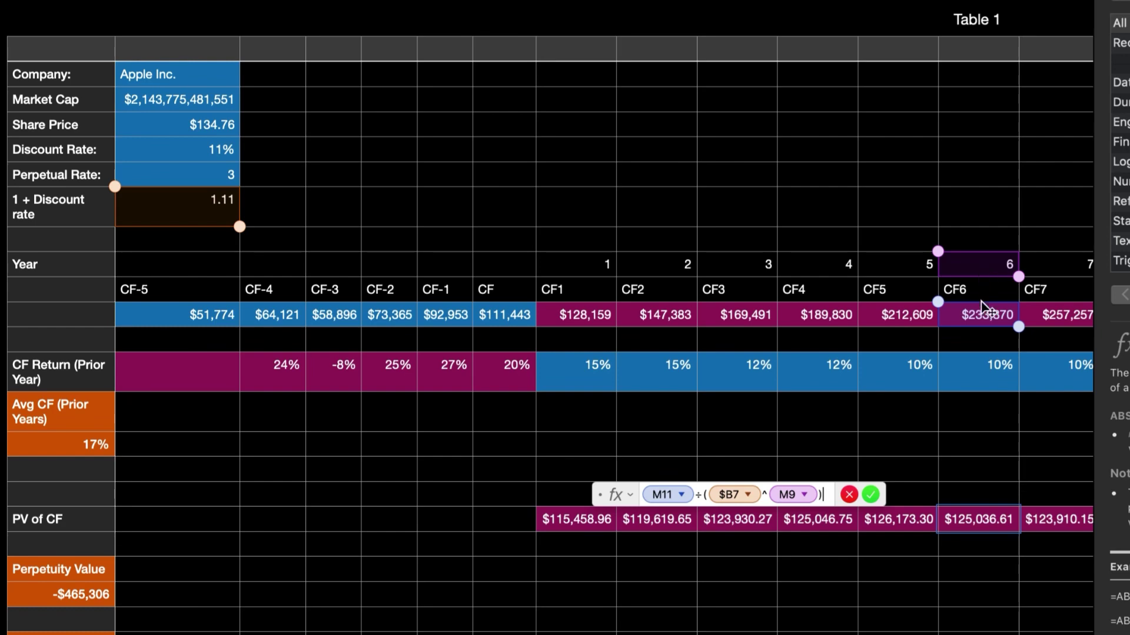
pyautogui.scroll(-2, 741, 358)
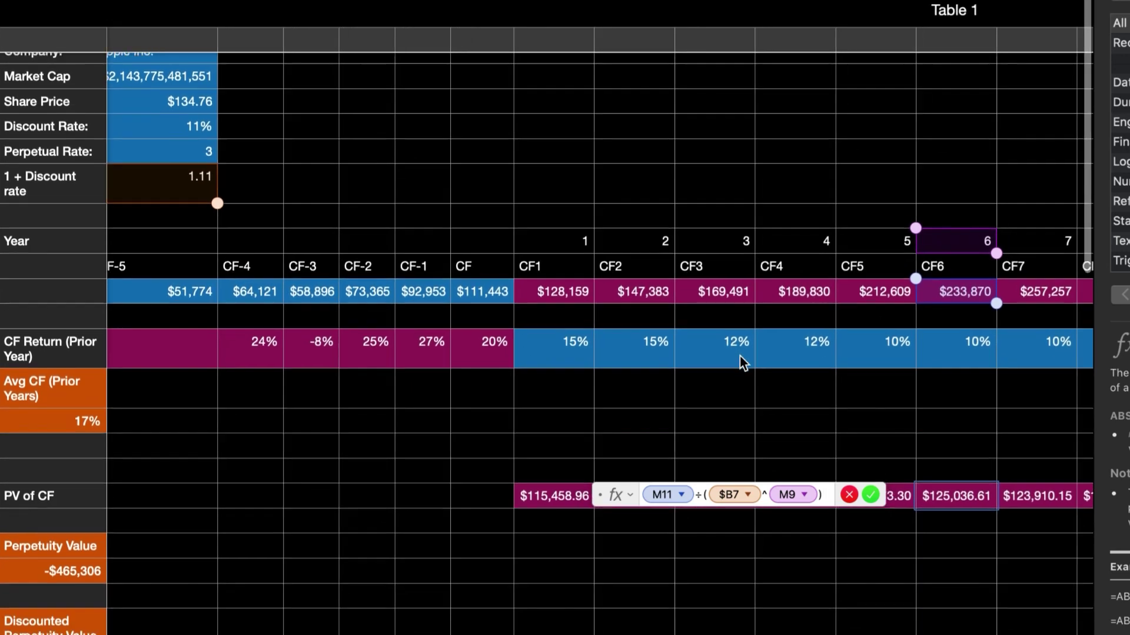
pyautogui.hscroll(3, 739, 355)
pyautogui.press('Return')
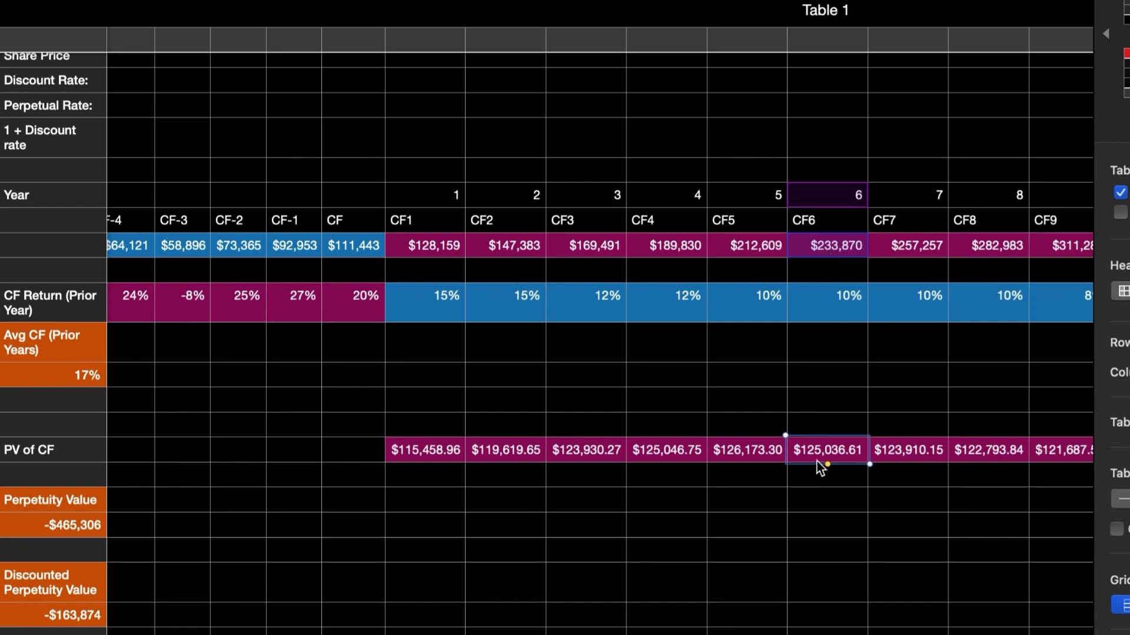
# Change the data format of the Perpetual Rate cell to Percentage.
pyautogui.hscroll(-3, 458, 412)
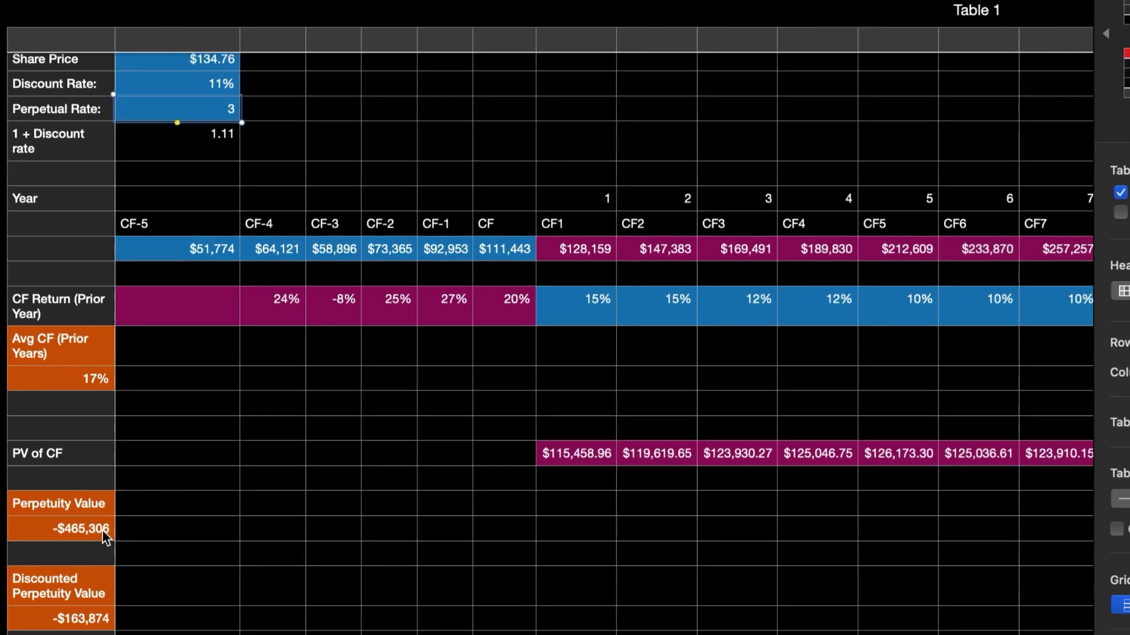
pyautogui.scroll(3, 174, 388)
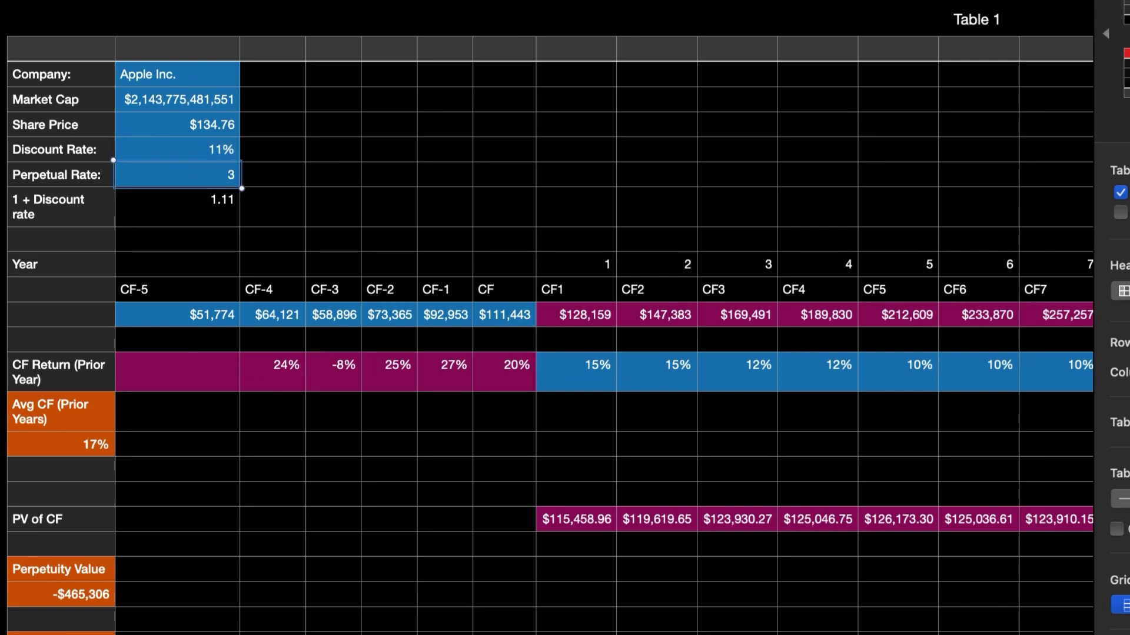
pyautogui.click(1121, 15)
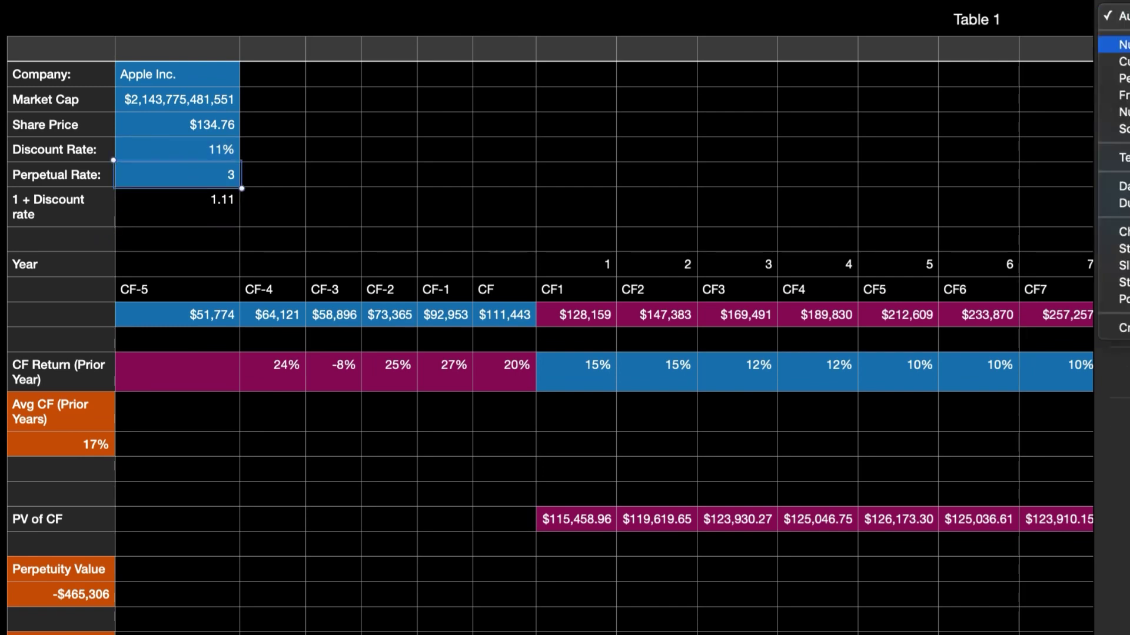
pyautogui.click(1121, 78)
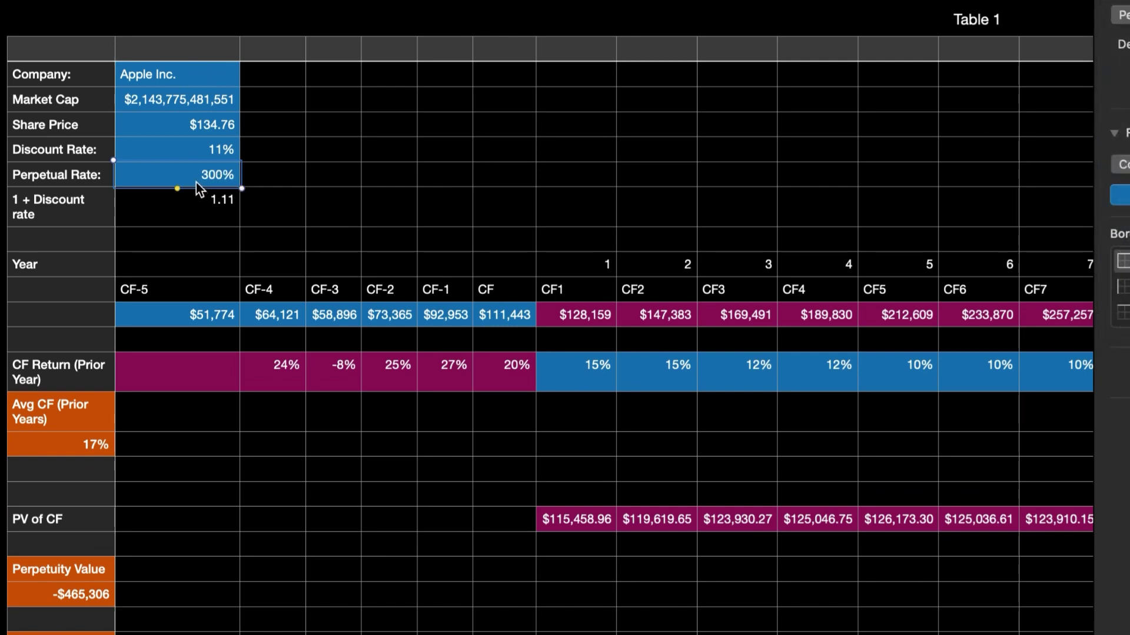
# Set the Perpetual Rate to 3%.
pyautogui.press('Return')
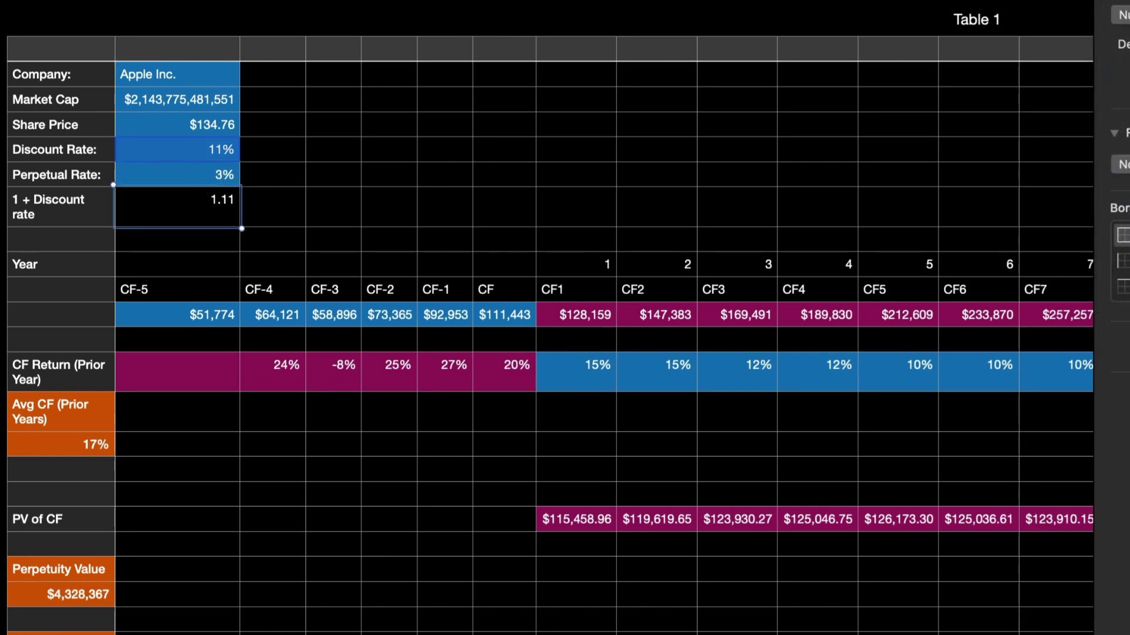
pyautogui.click(239, 496)
pyautogui.scroll(-3, 239, 501)
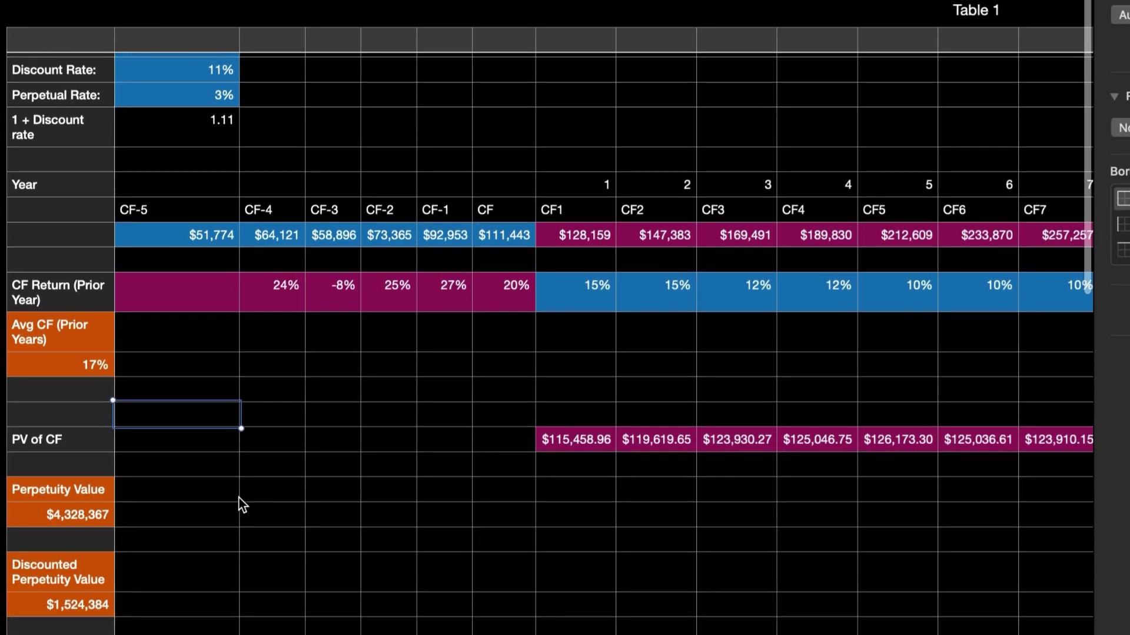
pyautogui.scroll(3, 247, 503)
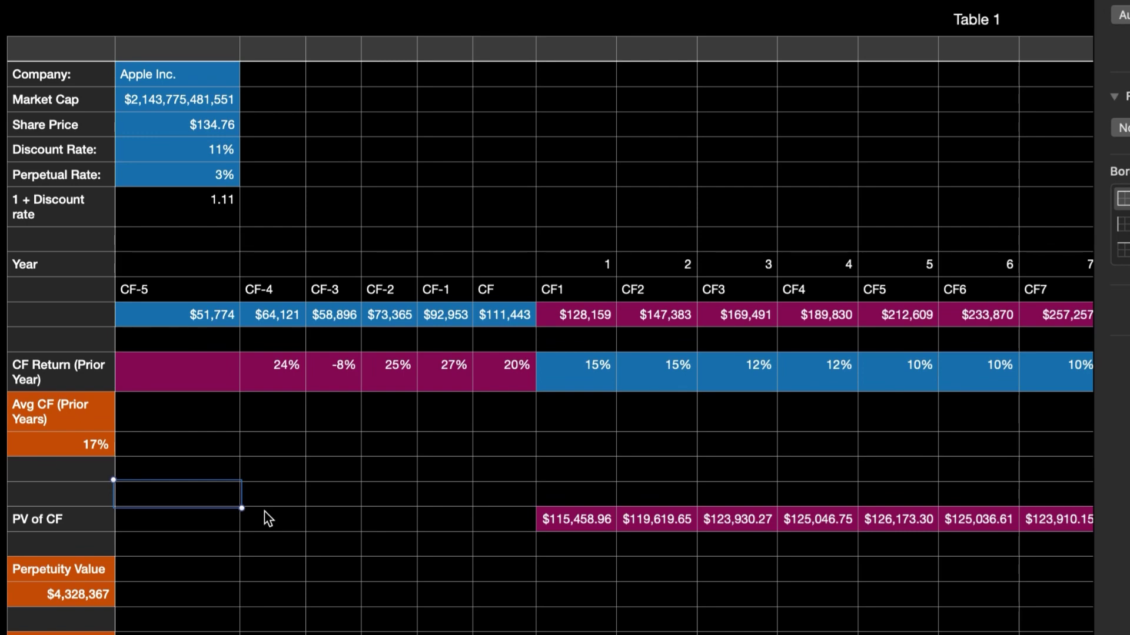
# Examine the Perpetuity Value formula and its references to the CF10 cash flow, Discount Rate and Perpetual Rate, without changing it.
pyautogui.scroll(-4, 264, 510)
pyautogui.doubleClick(63, 464)
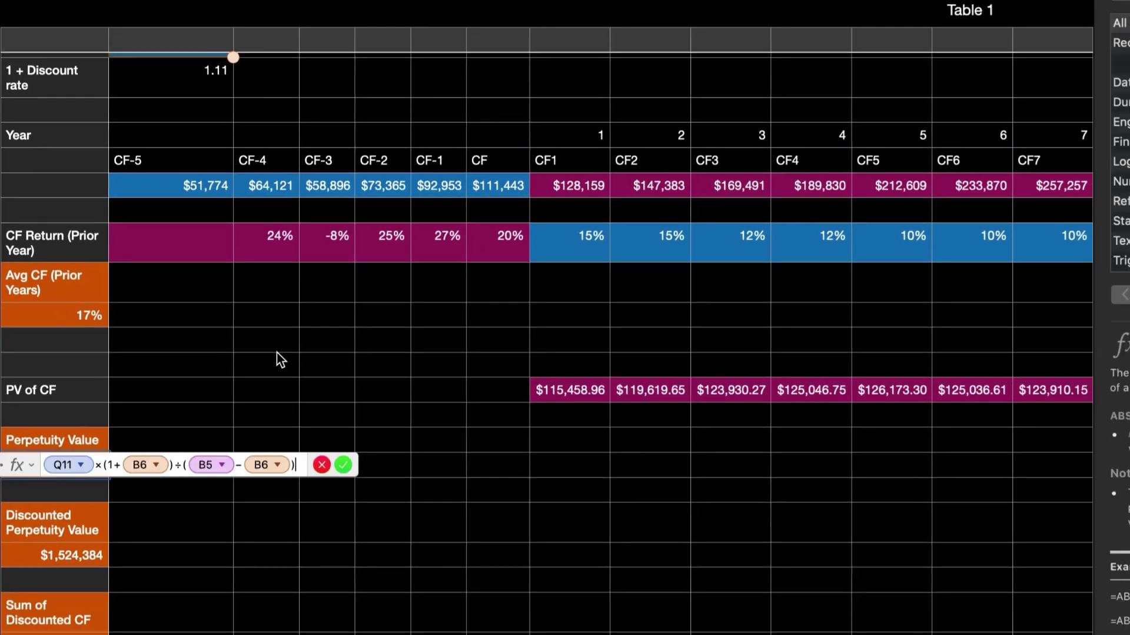
pyautogui.hscroll(10, 277, 359)
pyautogui.scroll(2, 277, 359)
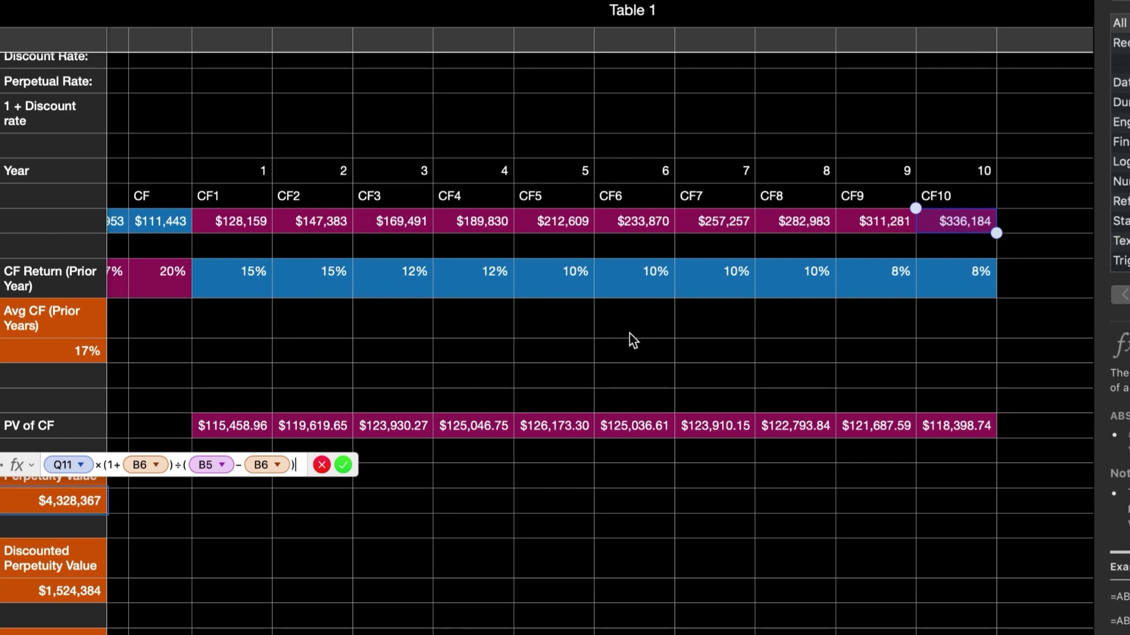
pyautogui.hscroll(-5, 464, 373)
pyautogui.hscroll(-3, 464, 366)
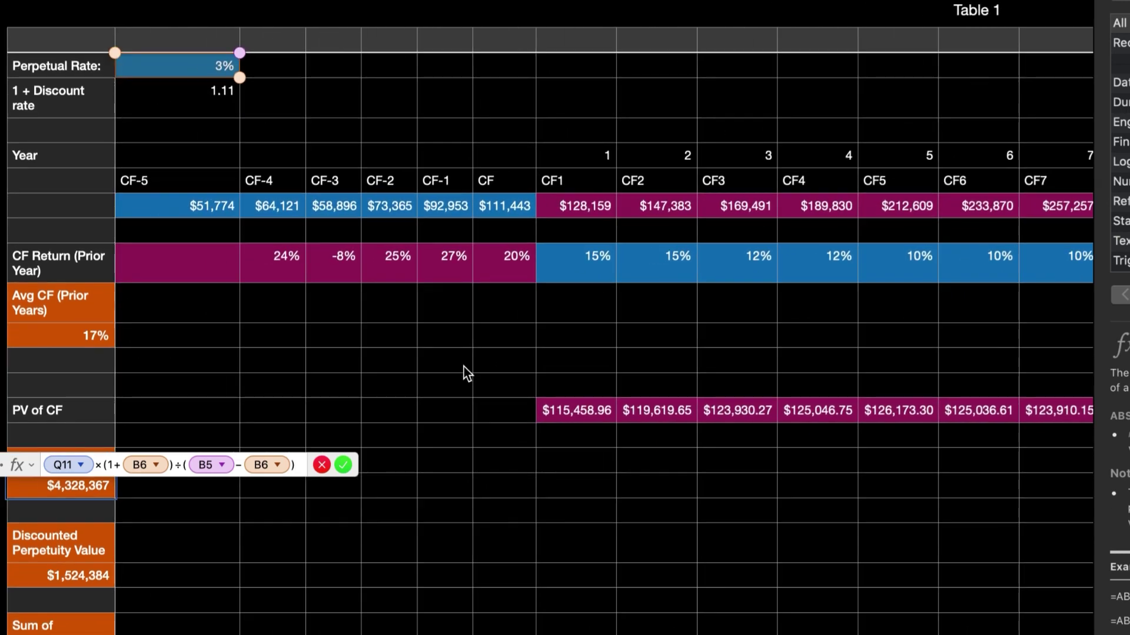
pyautogui.scroll(2, 463, 367)
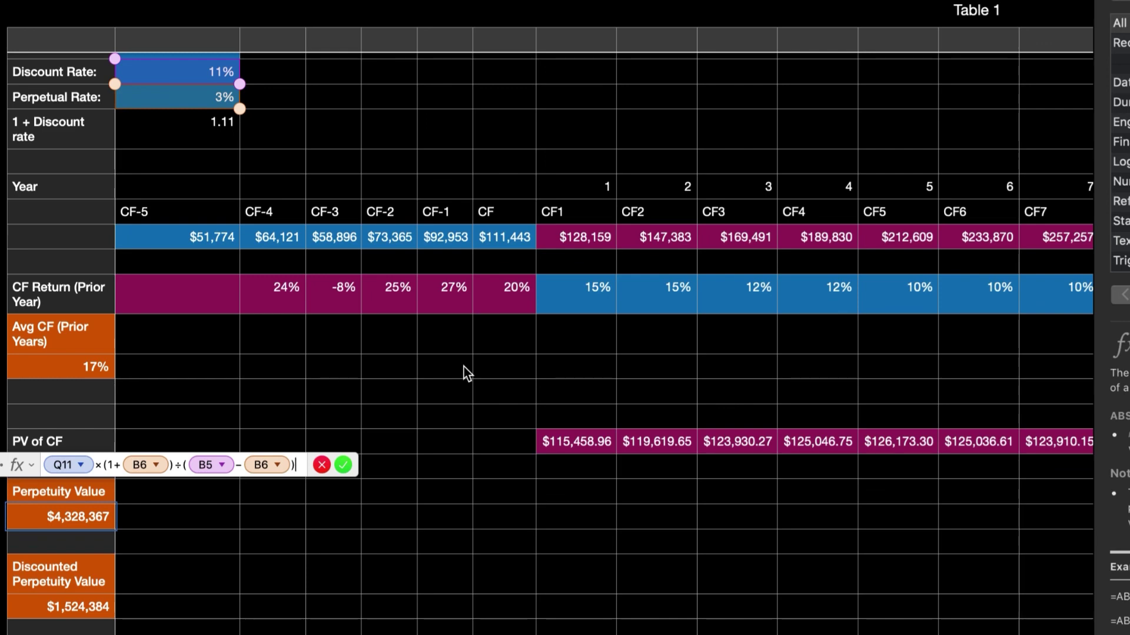
pyautogui.scroll(3, 463, 366)
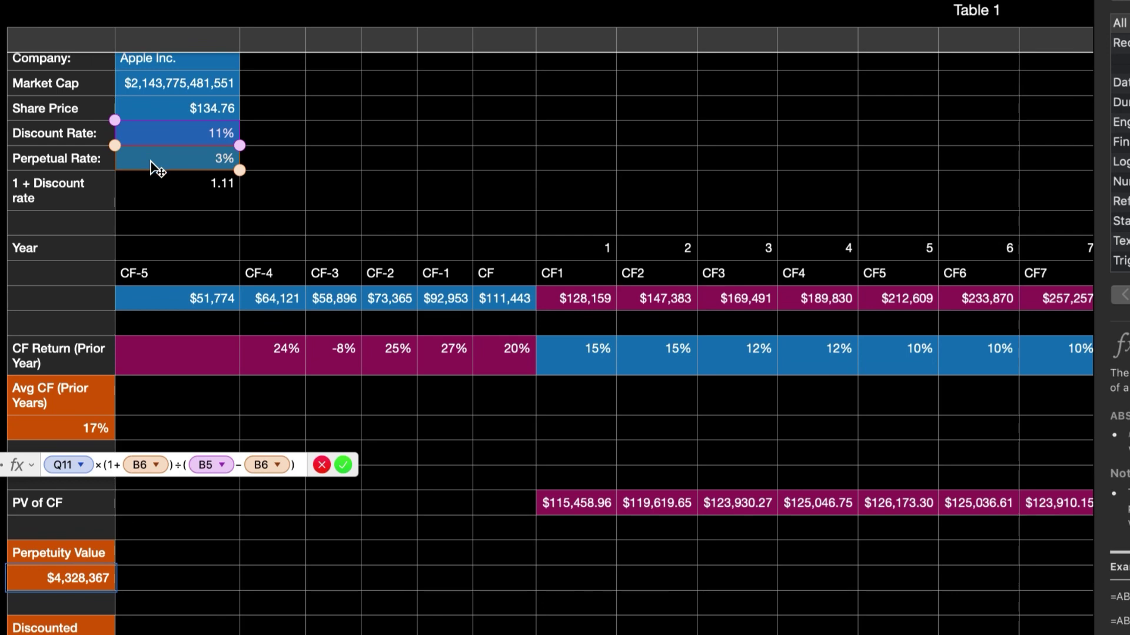
pyautogui.click(179, 466)
pyautogui.write('/')
pyautogui.press('Return')
# Examine the Discounted Perpetuity Value formula and its references to the Perpetuity Value, Discount Rate and year 10, without changing it.
pyautogui.scroll(-3, 196, 481)
pyautogui.scroll(-3, 197, 481)
pyautogui.scroll(-3, 217, 446)
pyautogui.scroll(-1, 283, 306)
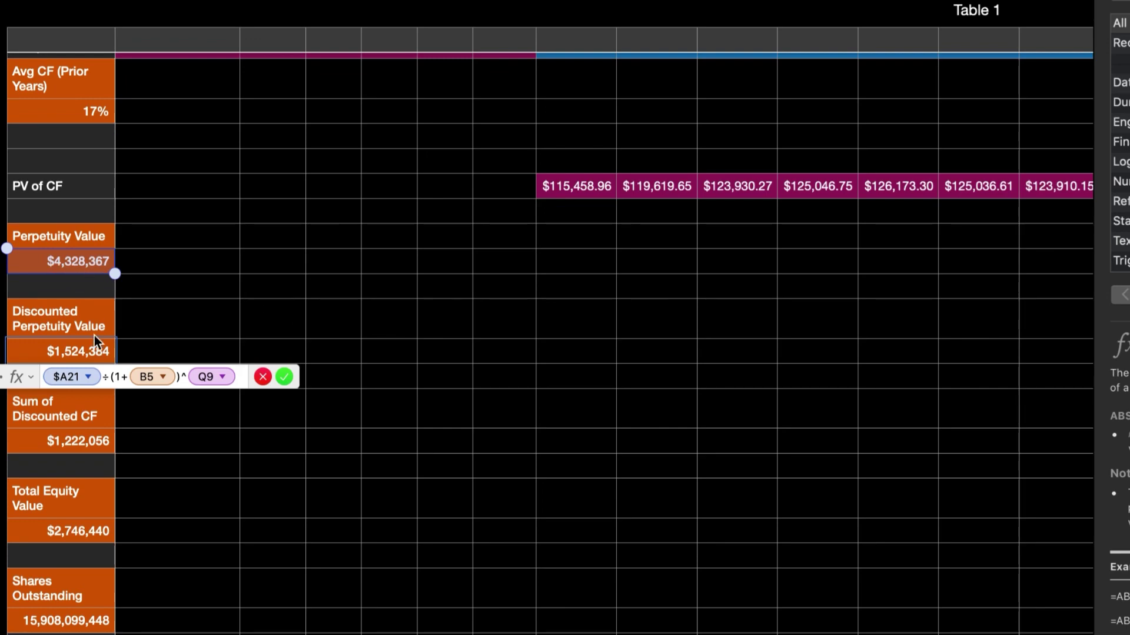
pyautogui.scroll(6, 192, 243)
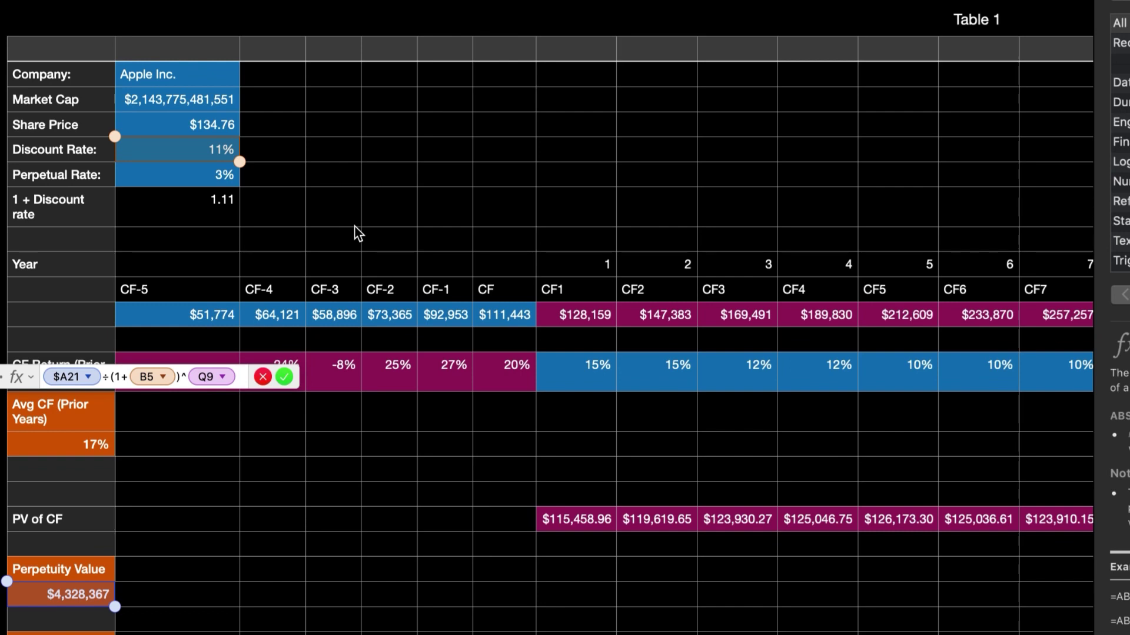
pyautogui.hscroll(10, 358, 232)
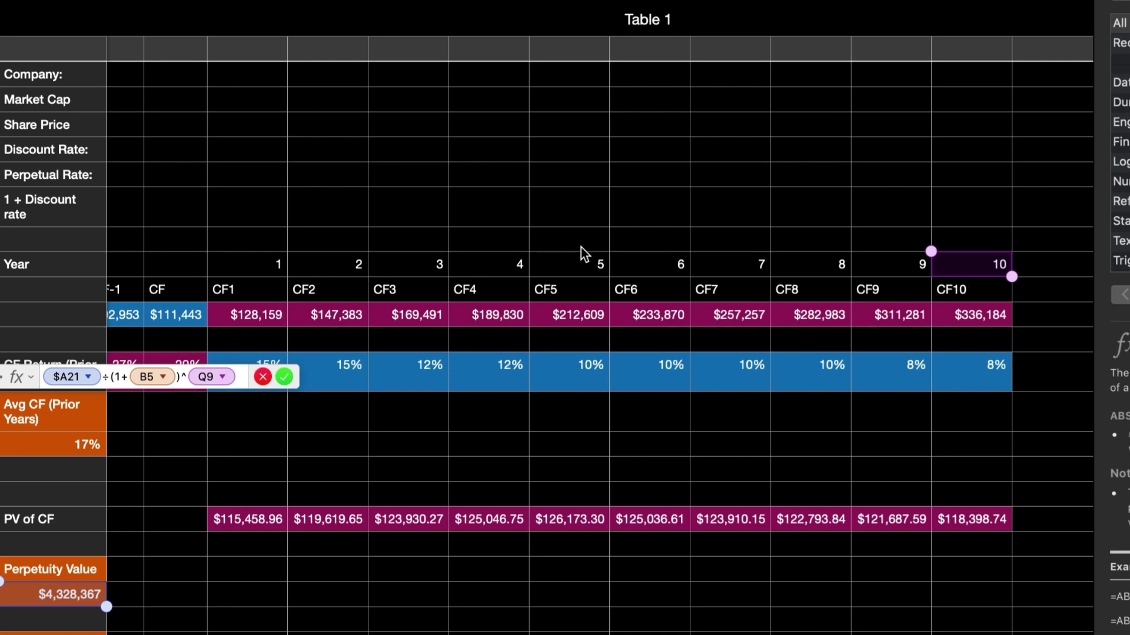
pyautogui.hscroll(-6, 550, 286)
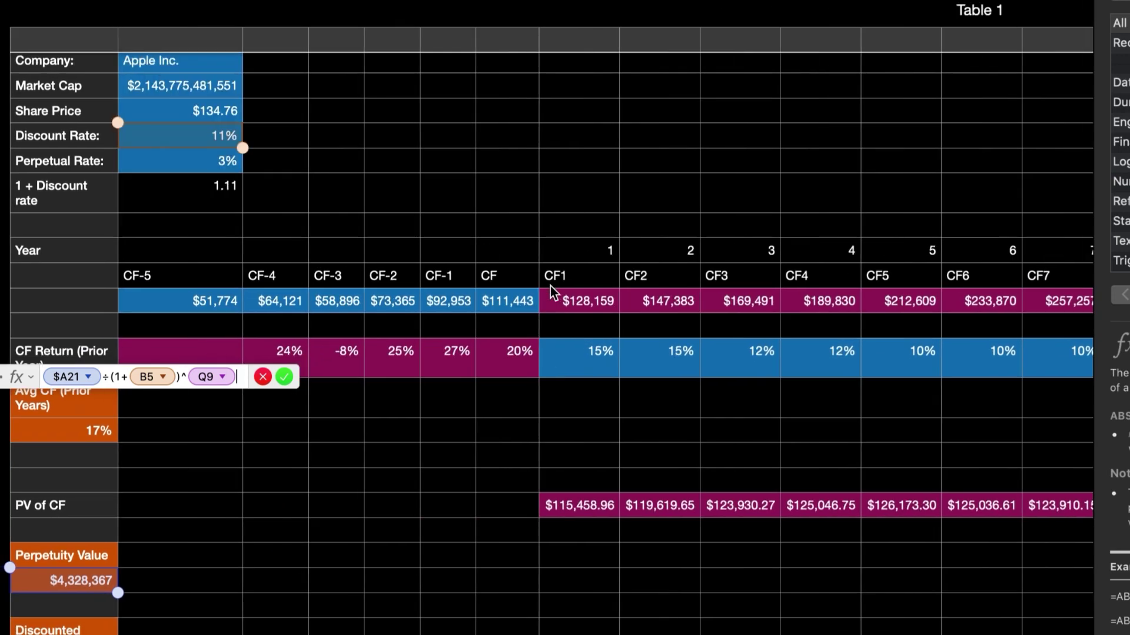
pyautogui.scroll(-5, 388, 249)
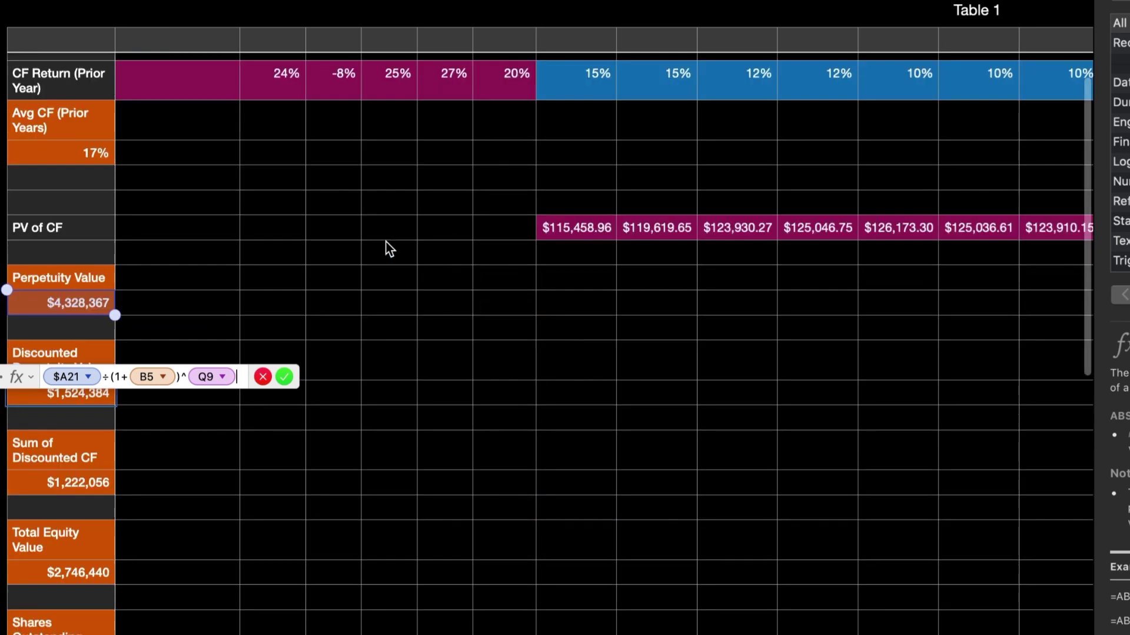
pyautogui.press('Return')
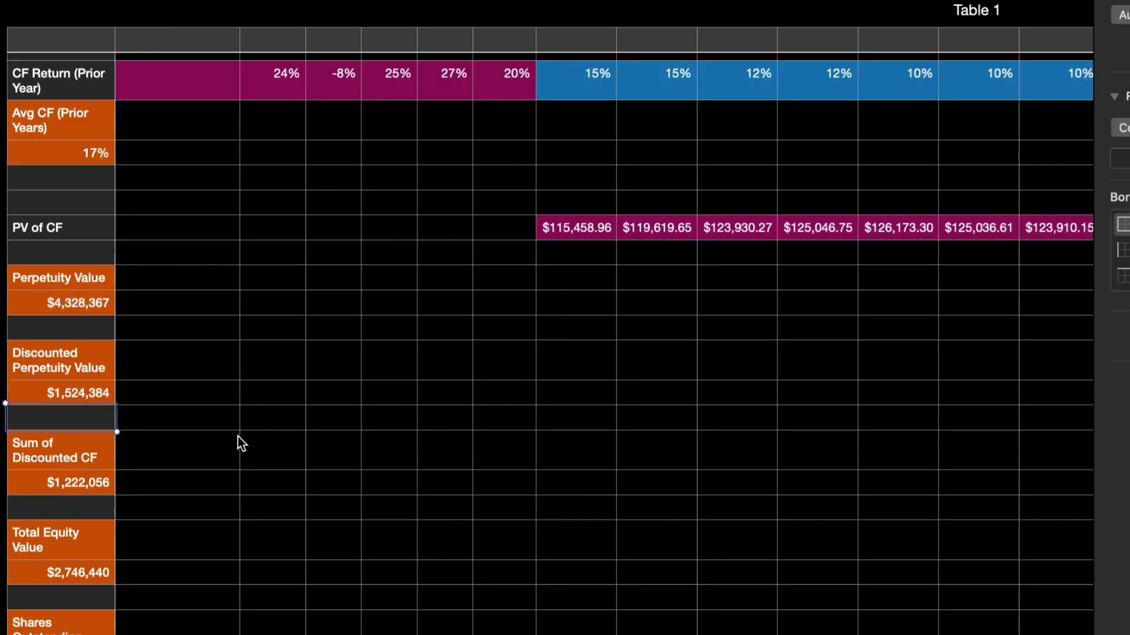
# Review the PV of CF row across the projected years by briefly selecting its values.
pyautogui.scroll(-2, 237, 436)
pyautogui.scroll(-1, 237, 442)
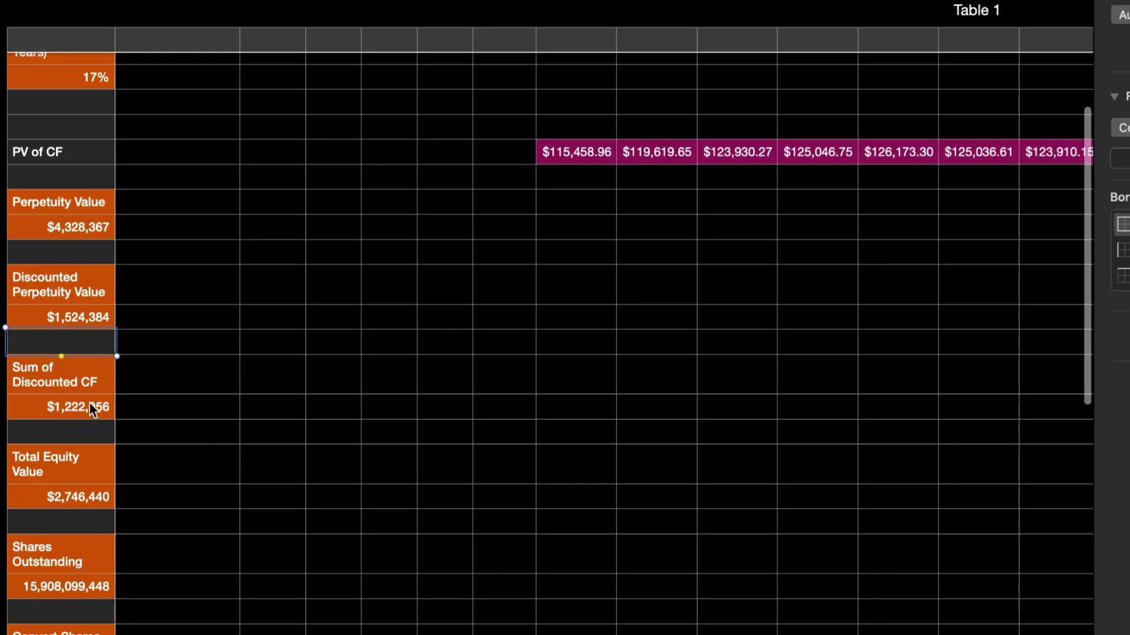
pyautogui.scroll(5, 423, 277)
pyautogui.hscroll(6, 423, 276)
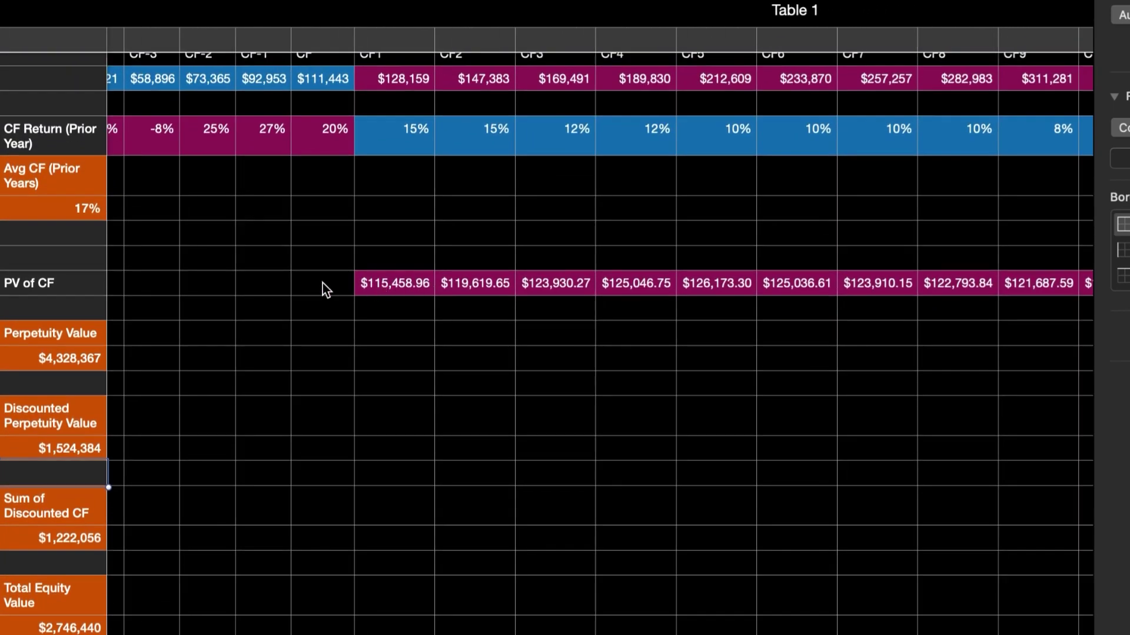
pyautogui.moveTo(322, 284); pyautogui.dragTo(1047, 284)
pyautogui.hscroll(4, 1047, 284)
pyautogui.scroll(1, 1046, 284)
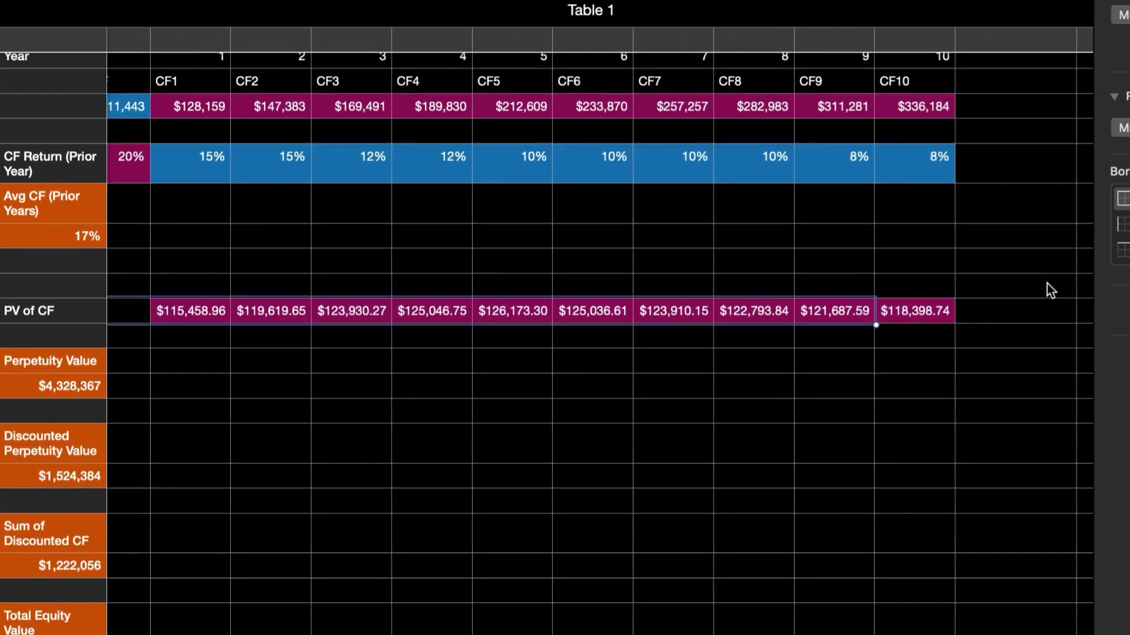
pyautogui.click(688, 353)
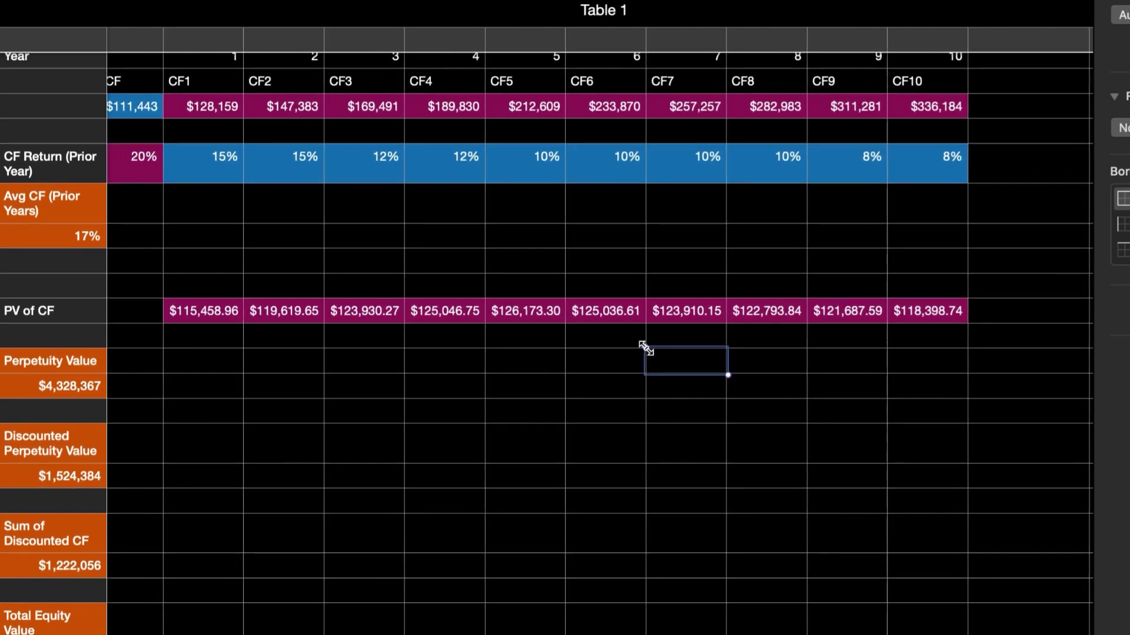
# Examine the Sum of Discounted CF formula and the PV of CF range it adds up, without changing it.
pyautogui.hscroll(-8, 646, 348)
pyautogui.scroll(-3, 646, 349)
pyautogui.click(58, 486)
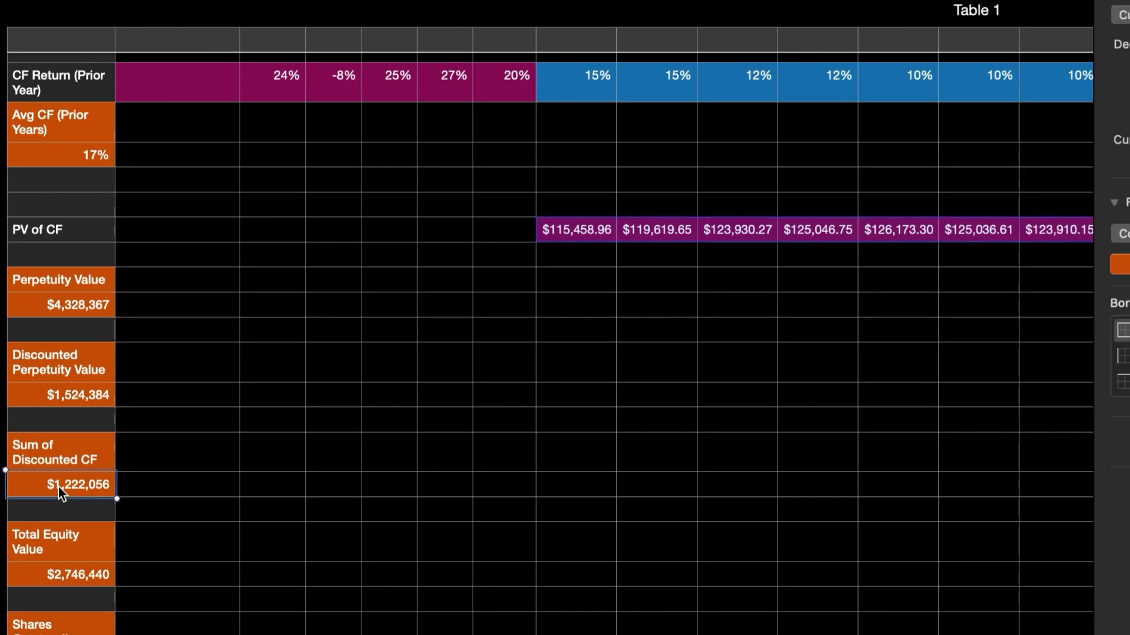
pyautogui.doubleClick(58, 486)
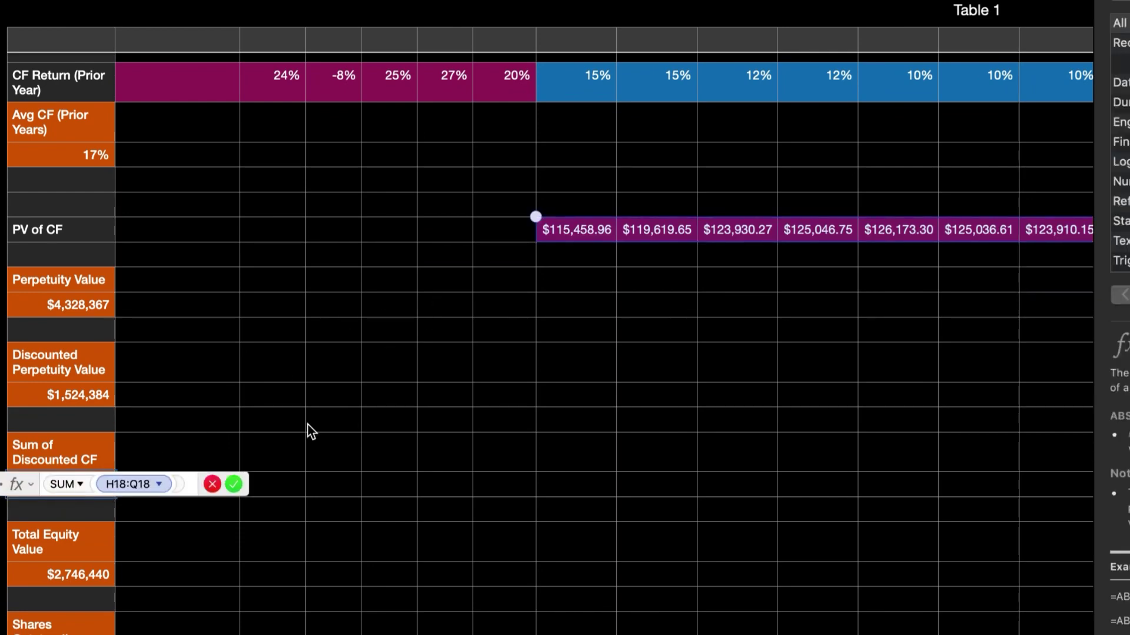
pyautogui.hscroll(3, 665, 273)
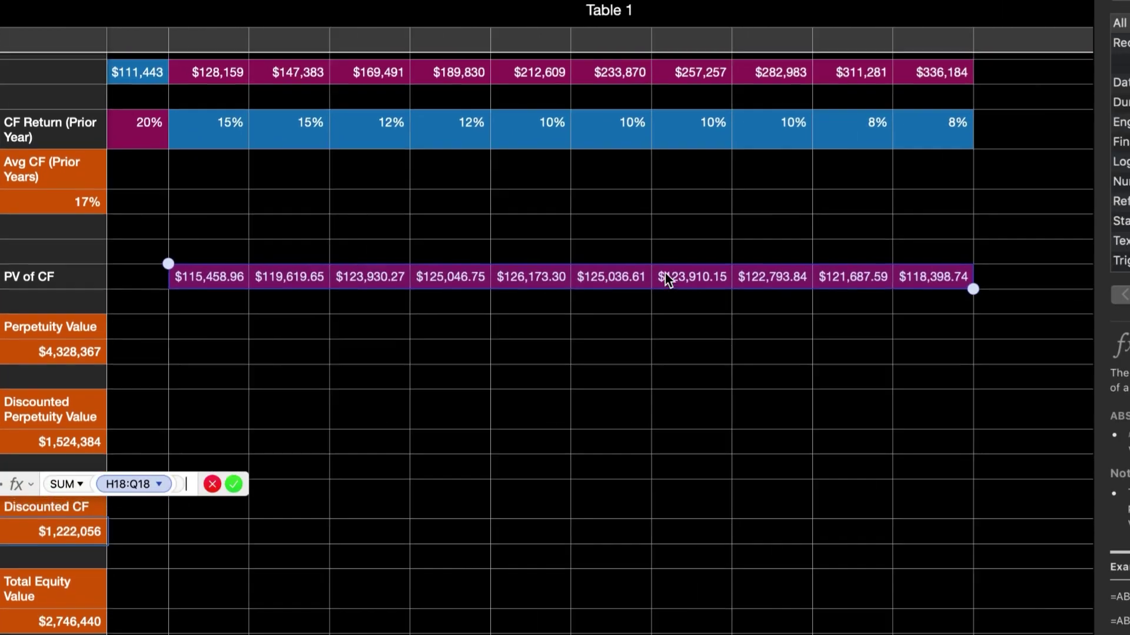
pyautogui.hscroll(-3, 665, 273)
pyautogui.scroll(-2, 664, 273)
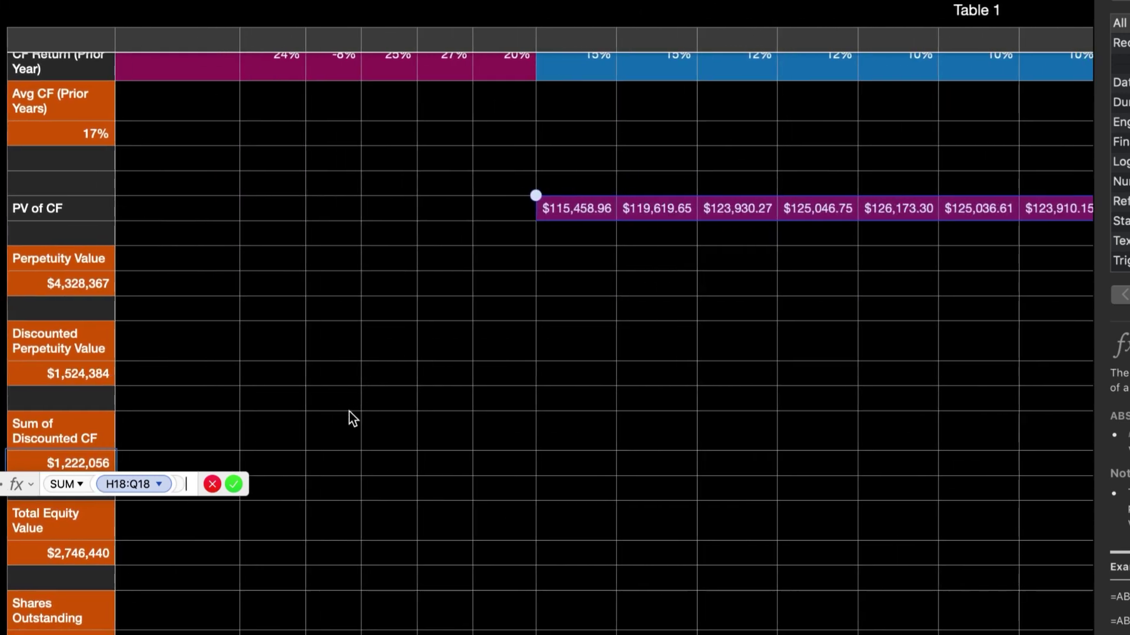
pyautogui.press('Return')
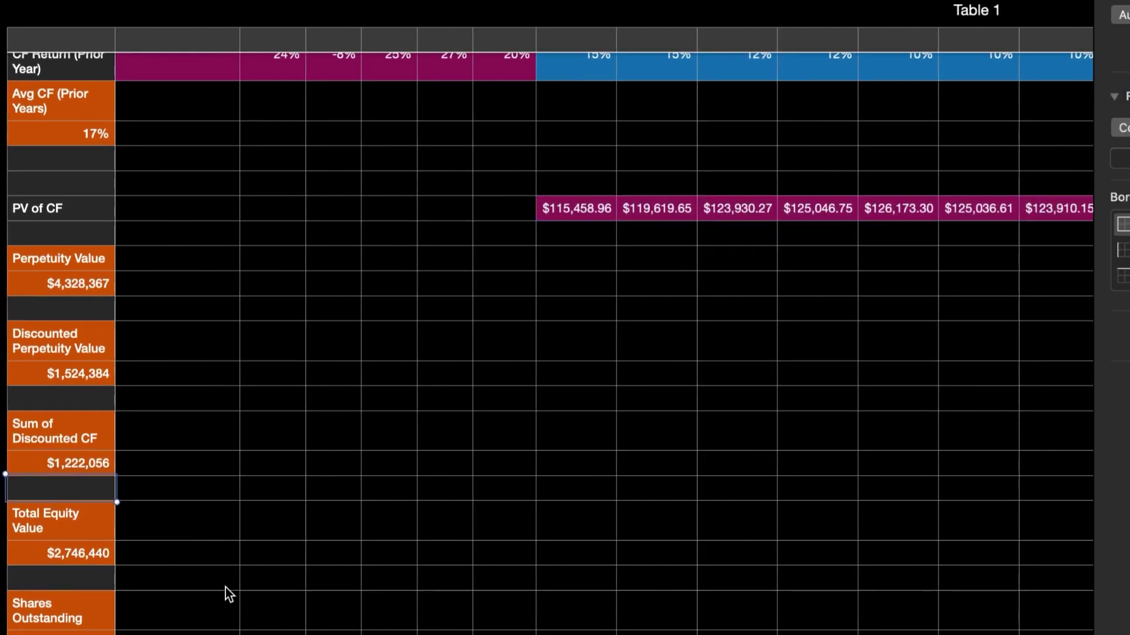
# Examine the Total Equity Value formula and the two cells it adds together, without changing it.
pyautogui.scroll(-3, 224, 587)
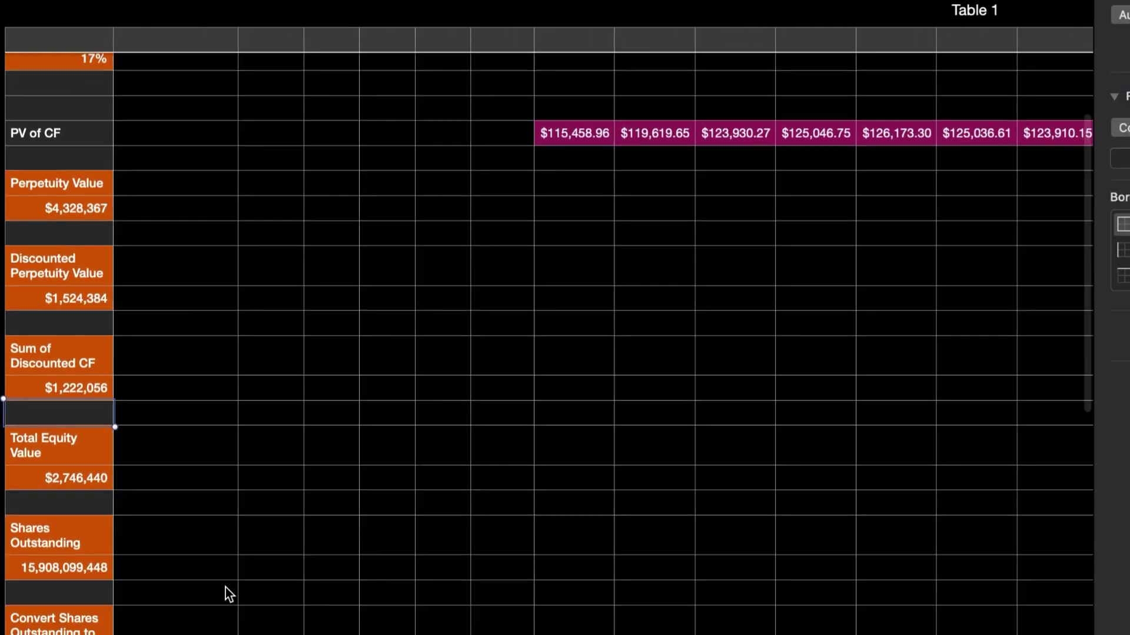
pyautogui.doubleClick(65, 480)
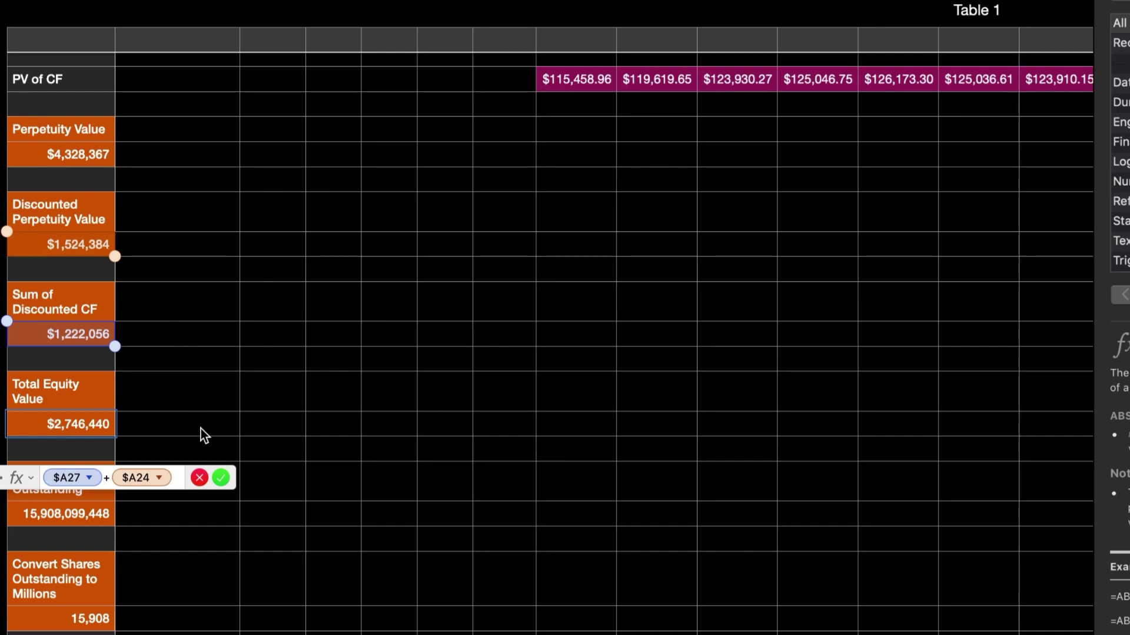
pyautogui.scroll(-1, 201, 429)
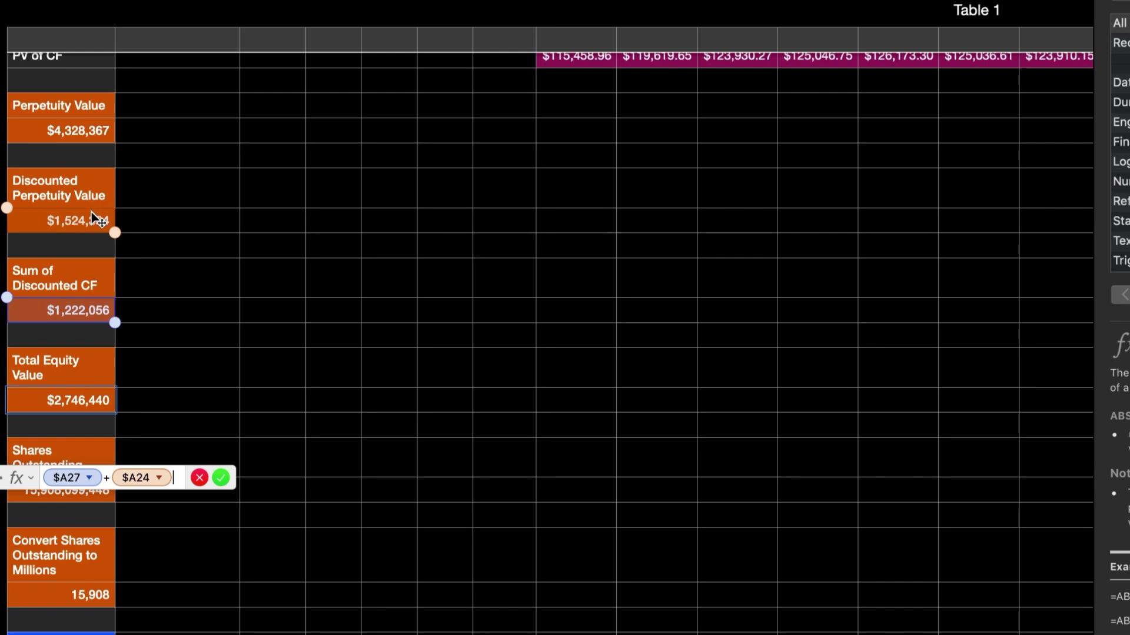
pyautogui.press('Return')
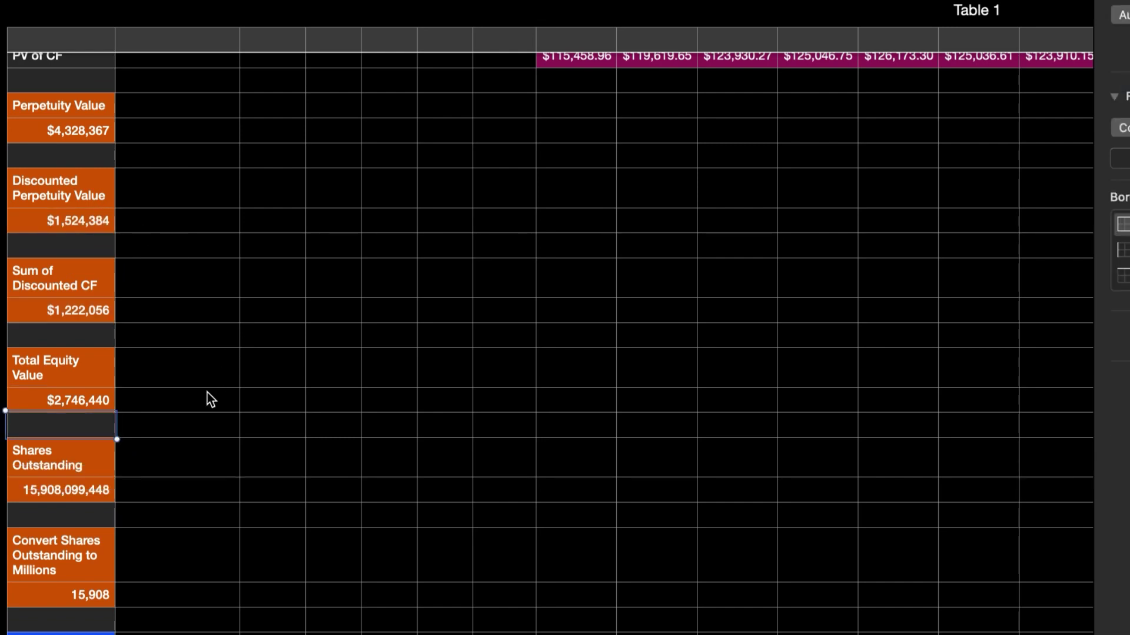
# Examine the formula that converts Shares Outstanding to millions, without changing it.
pyautogui.scroll(-3, 196, 438)
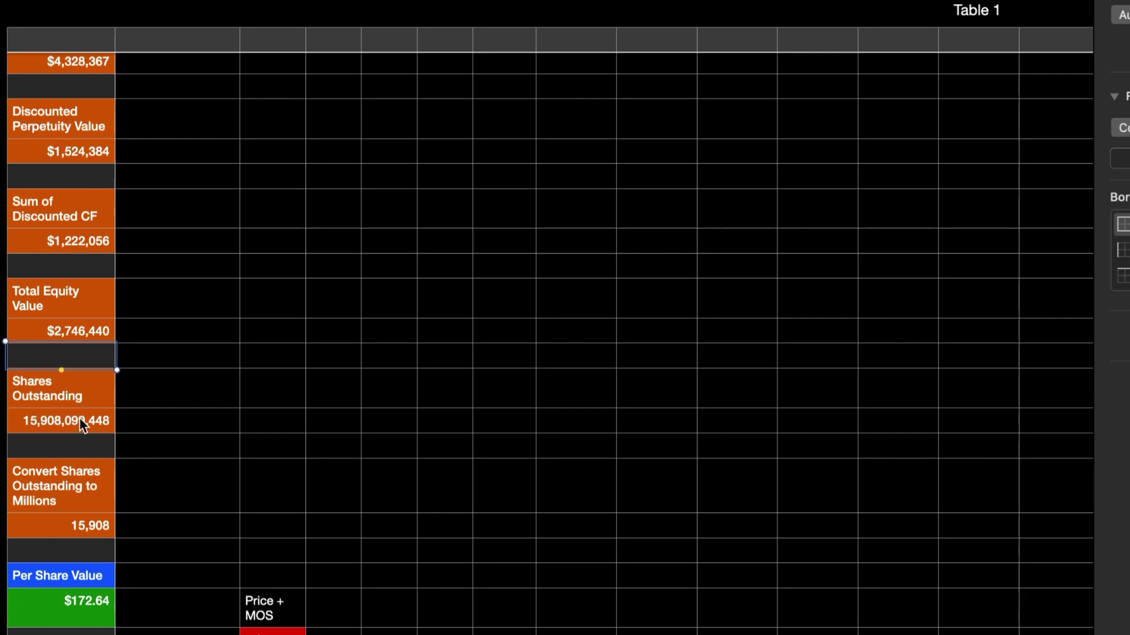
pyautogui.doubleClick(34, 520)
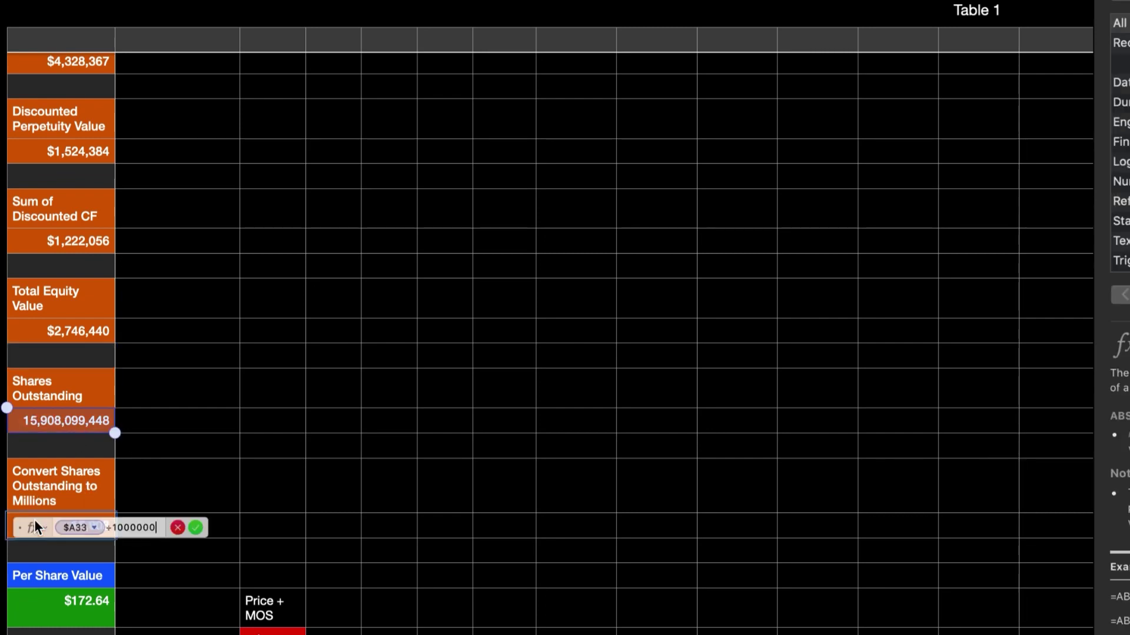
pyautogui.scroll(-1, 226, 429)
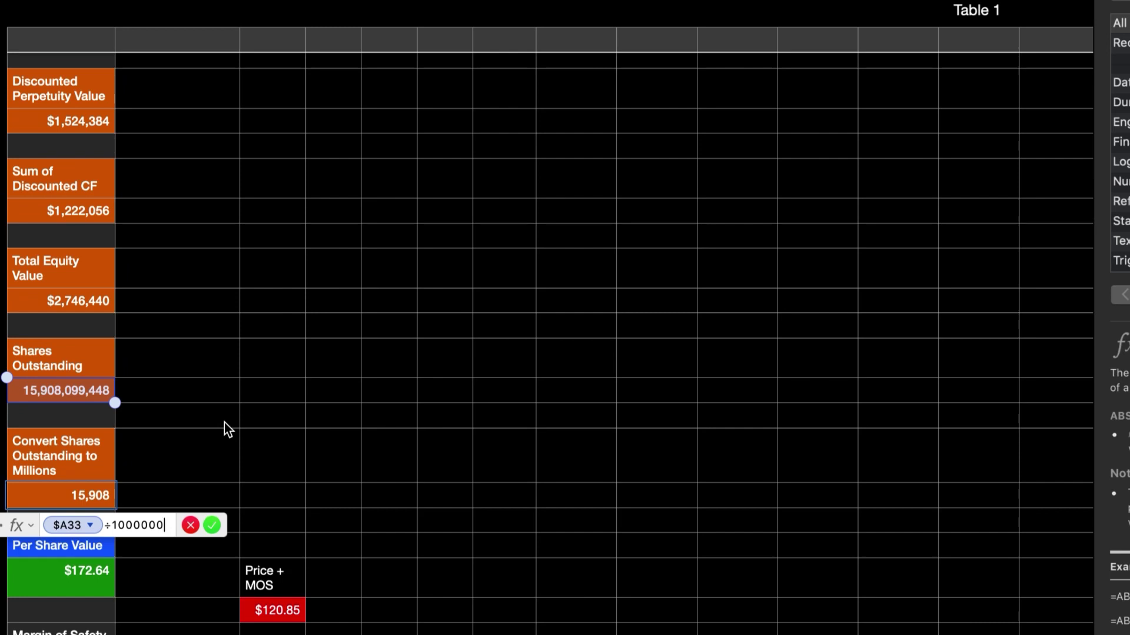
pyautogui.scroll(-3, 224, 422)
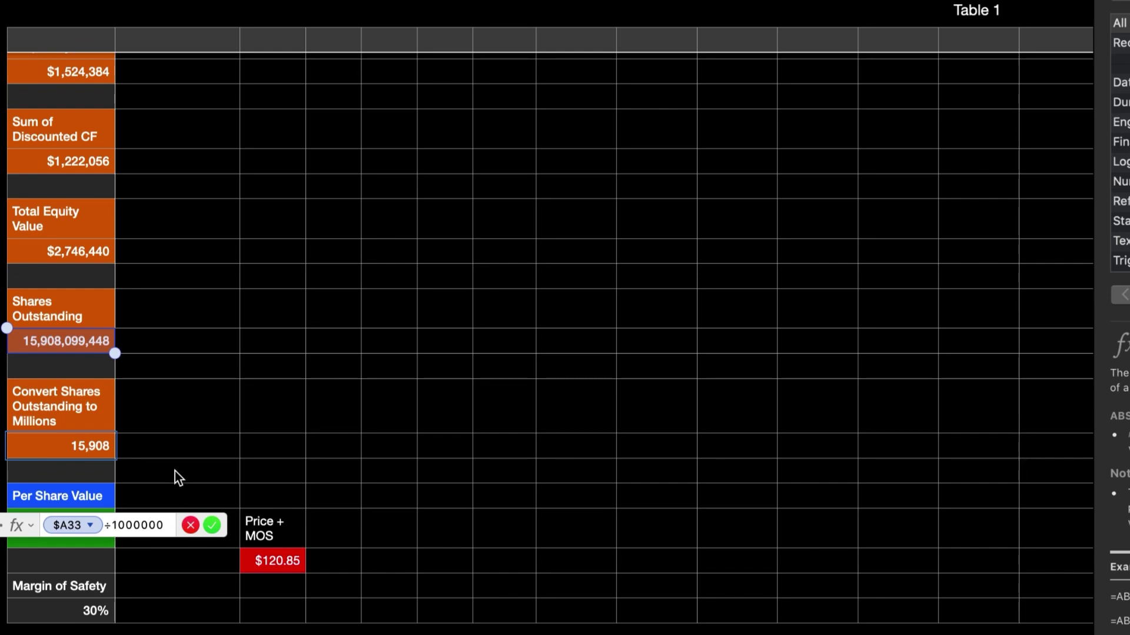
pyautogui.press('Return')
# Examine the Per Share Value formula and the two cells it divides, without changing it.
pyautogui.scroll(-2, 197, 441)
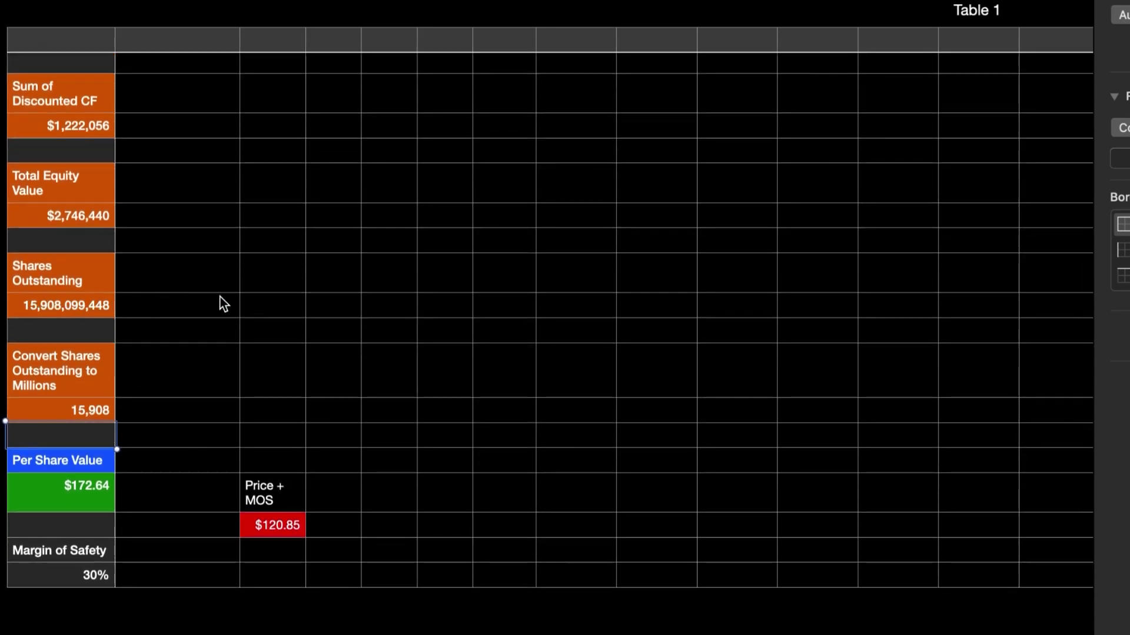
pyautogui.scroll(-3, 223, 303)
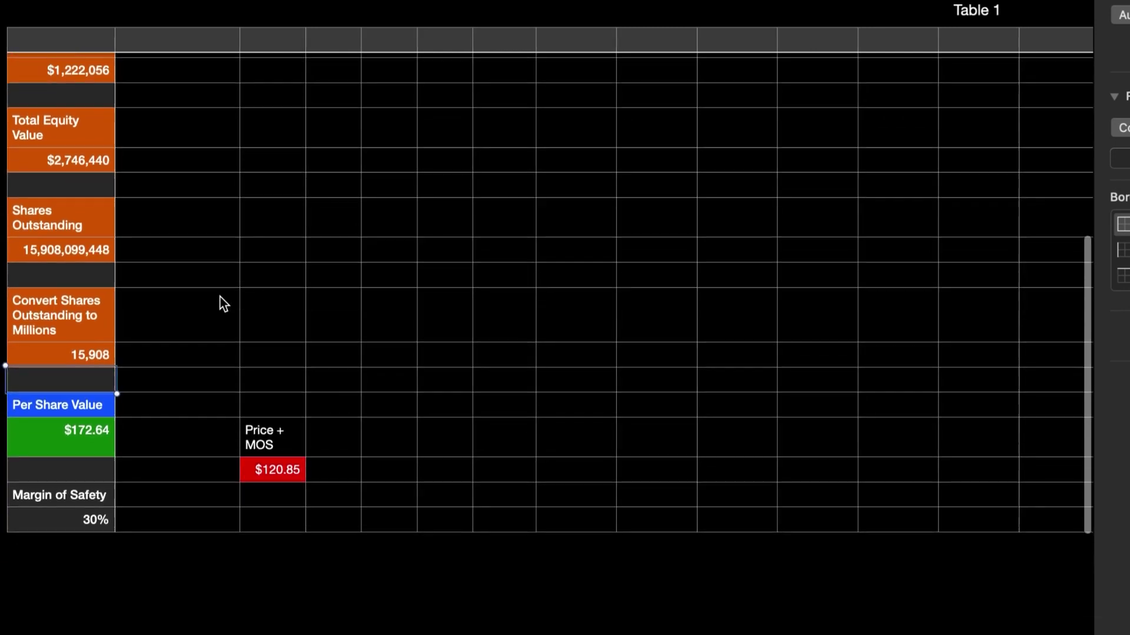
pyautogui.click(31, 440)
pyautogui.doubleClick(31, 440)
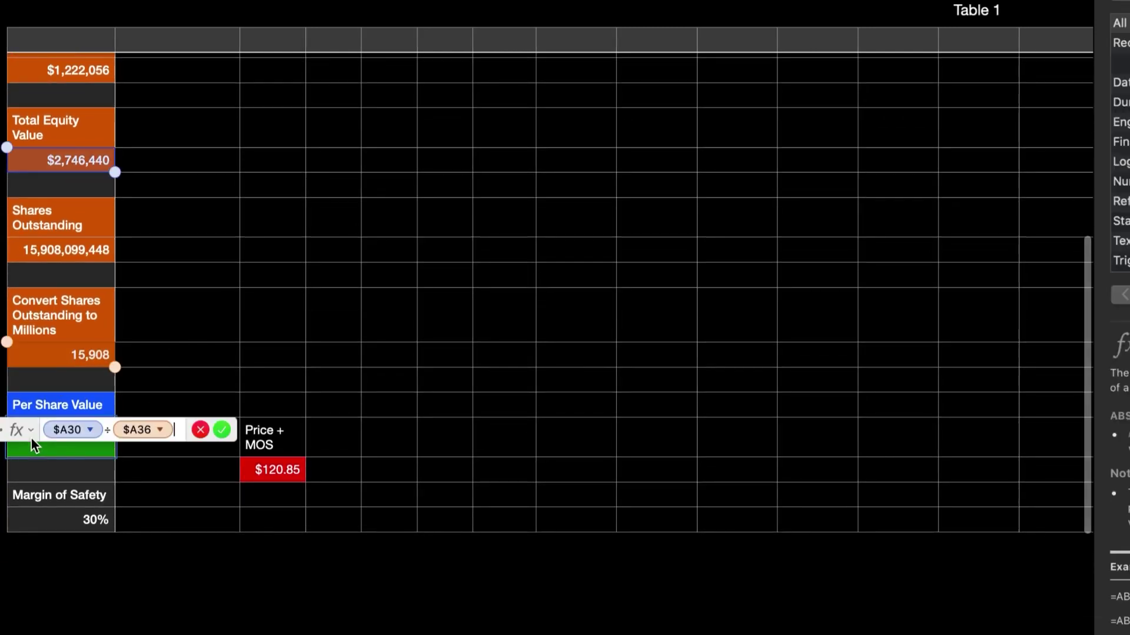
pyautogui.scroll(-3, 220, 300)
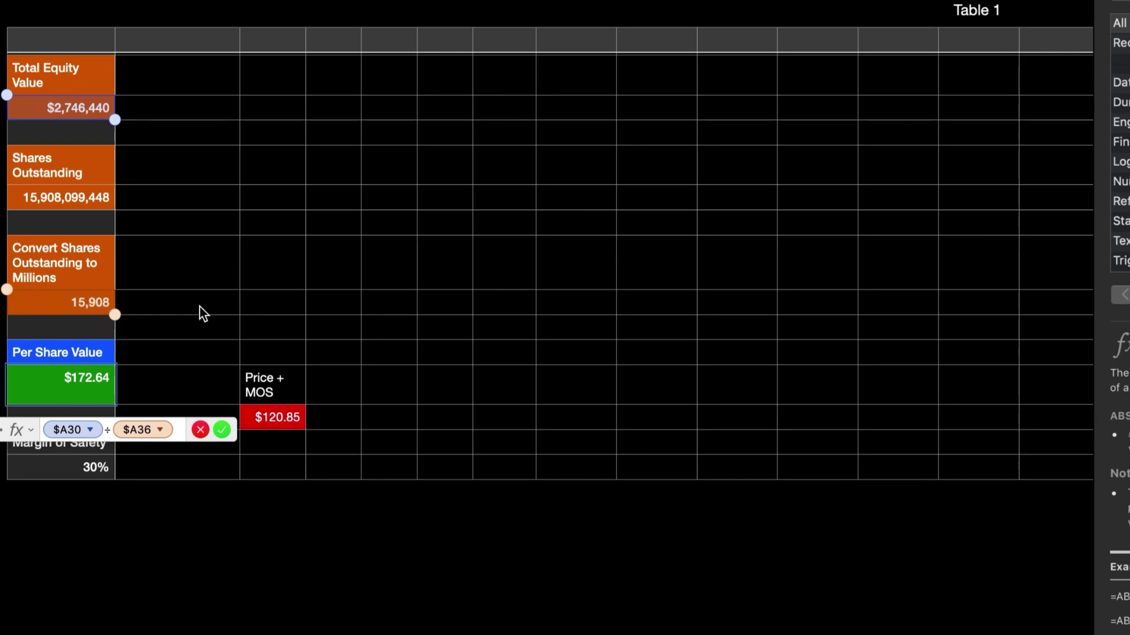
pyautogui.press('Return')
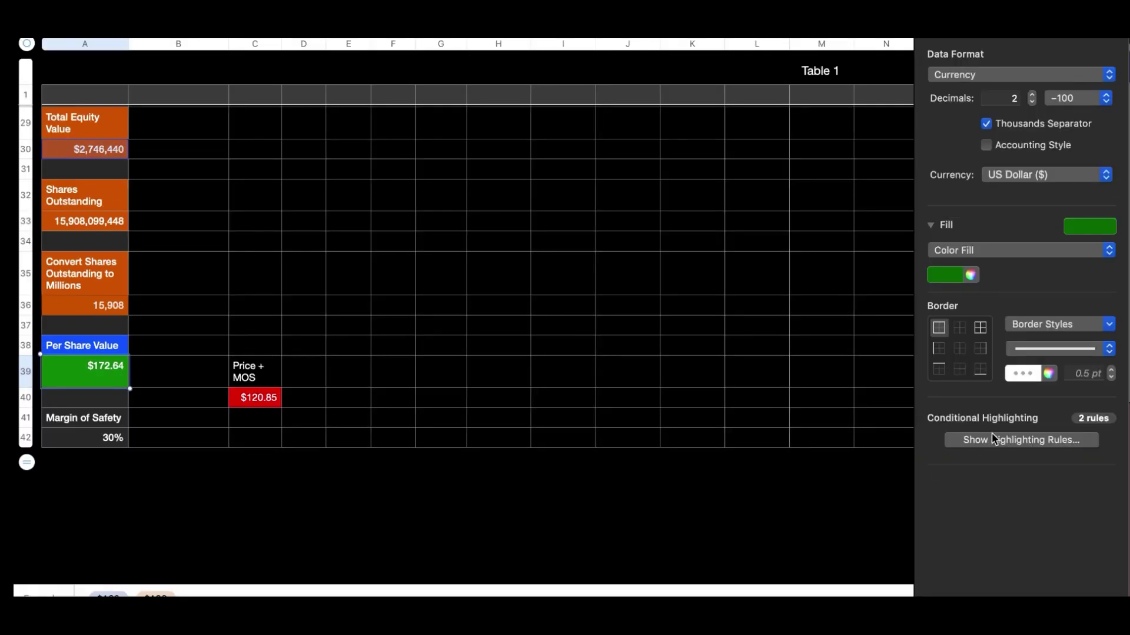
# Review the conditional highlighting rules on the Per Share Value cell and compare that cell with the Share Price in B4.
pyautogui.click(1018, 442)
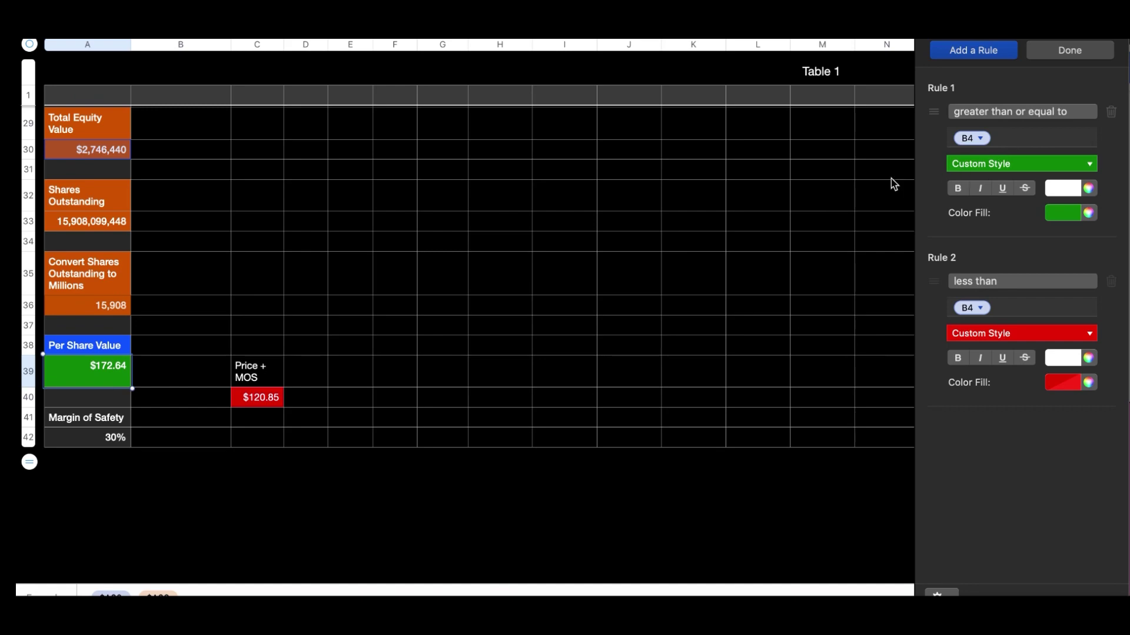
pyautogui.scroll(15, 583, 224)
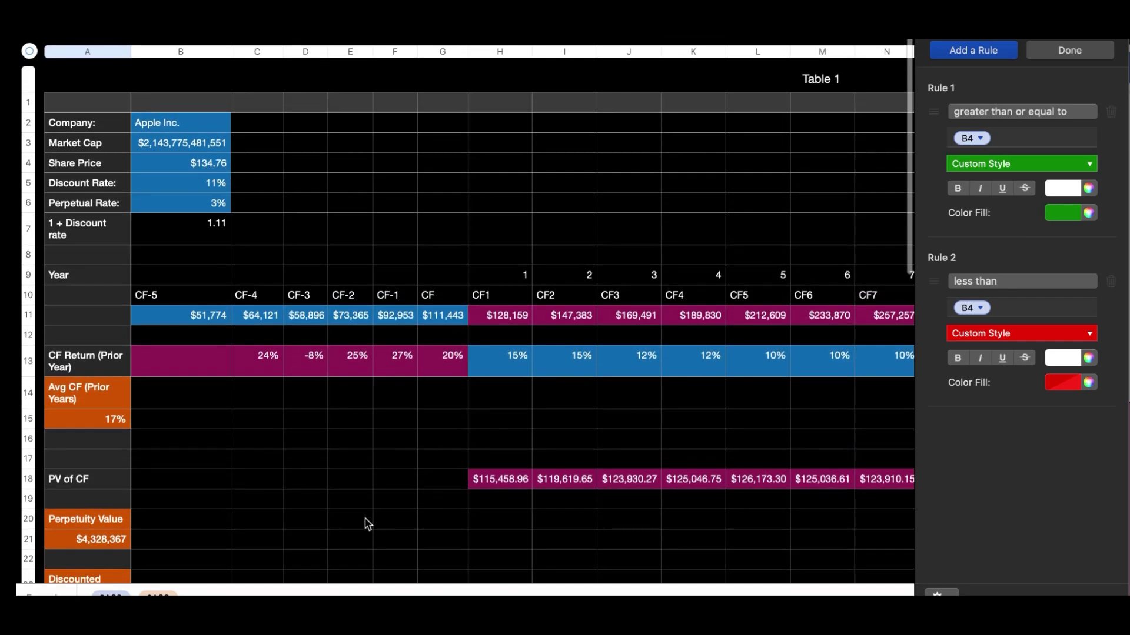
pyautogui.scroll(-15, 366, 530)
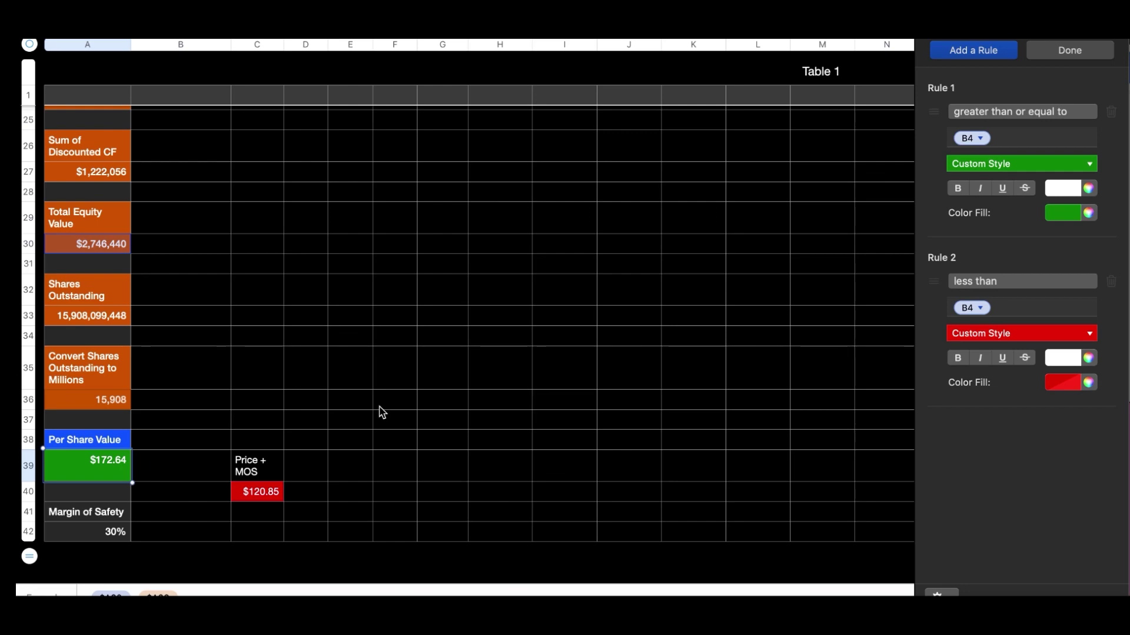
pyautogui.scroll(15, 381, 412)
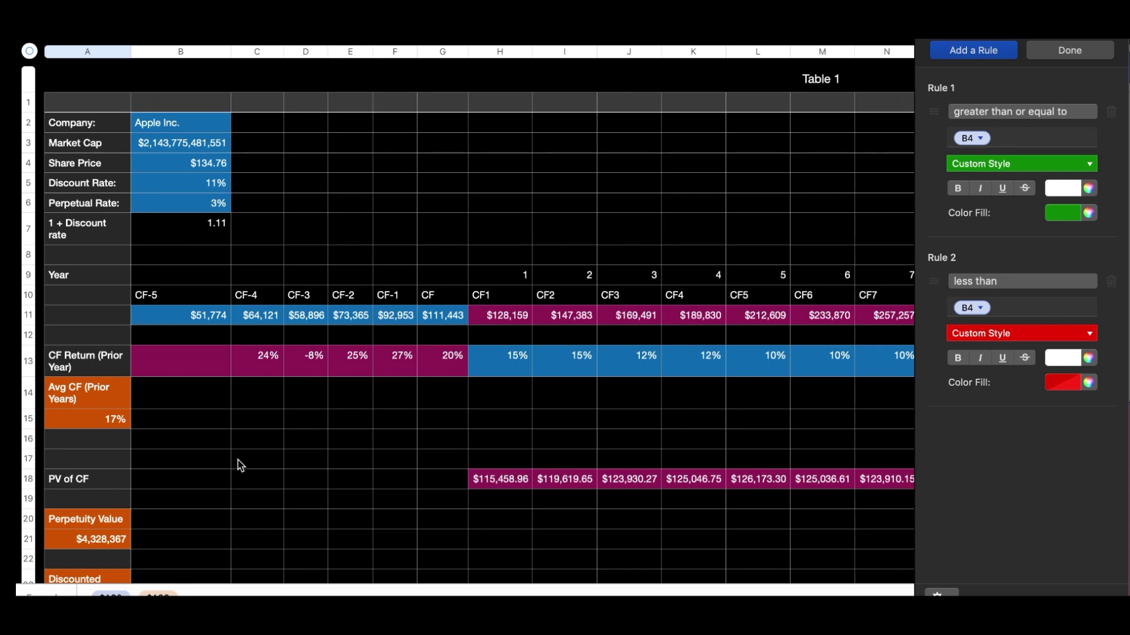
pyautogui.scroll(-5, 238, 460)
pyautogui.scroll(-8, 238, 460)
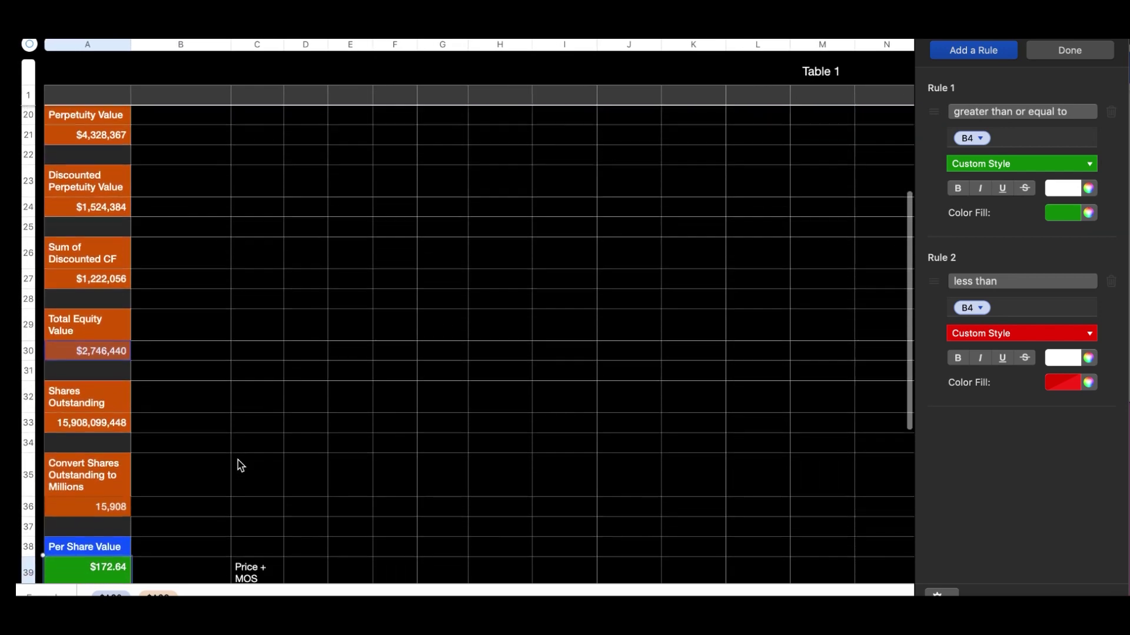
pyautogui.scroll(-2, 389, 430)
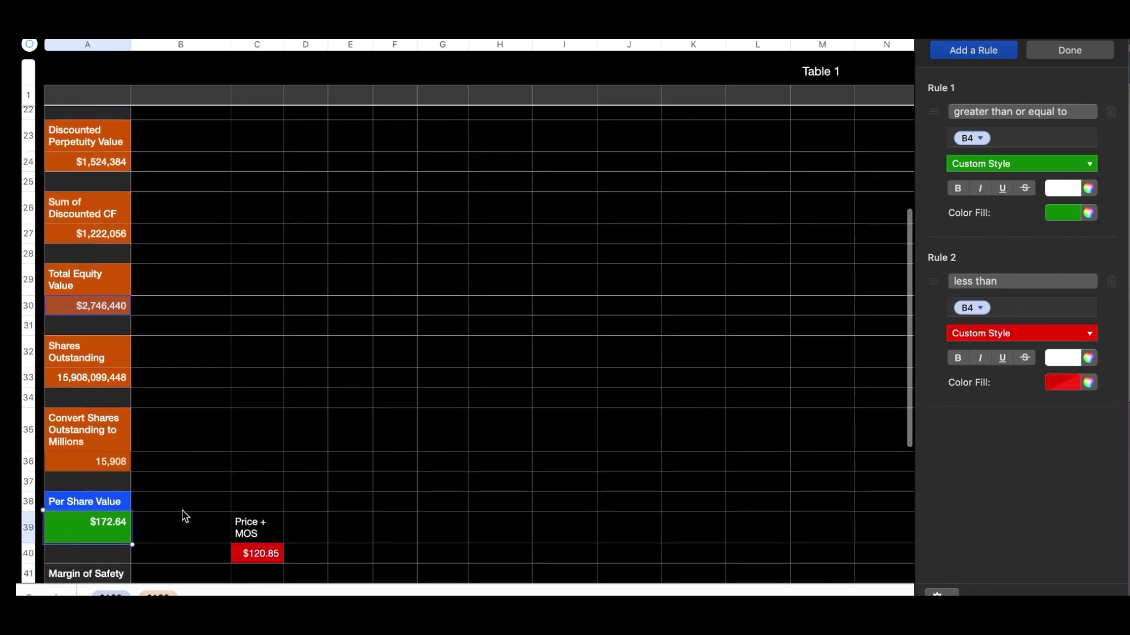
pyautogui.scroll(15, 213, 353)
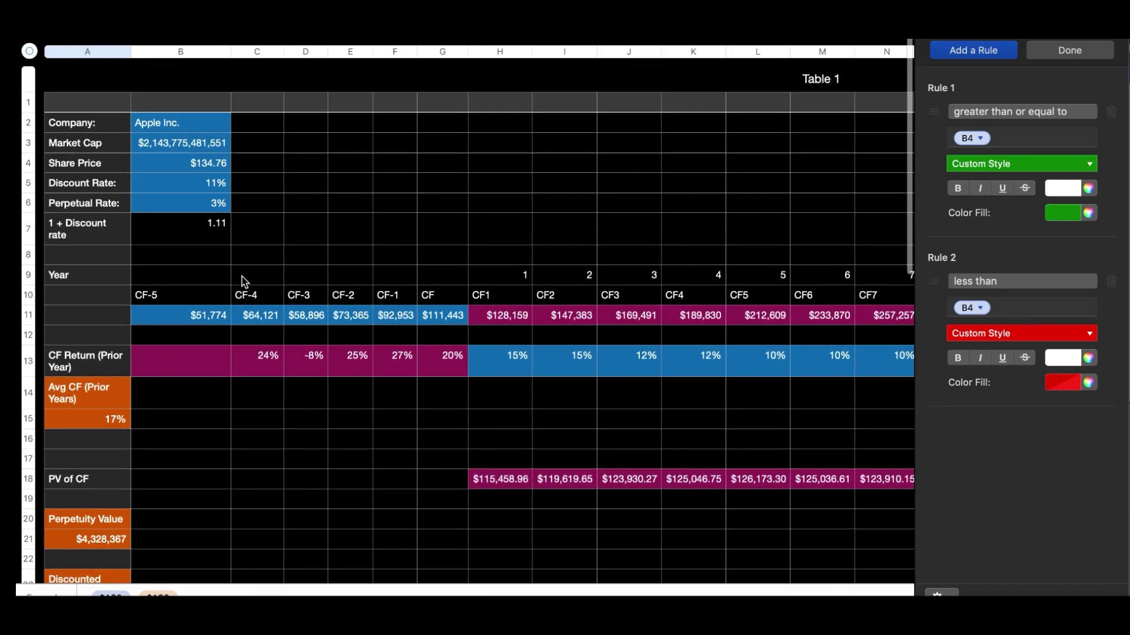
pyautogui.click(1071, 52)
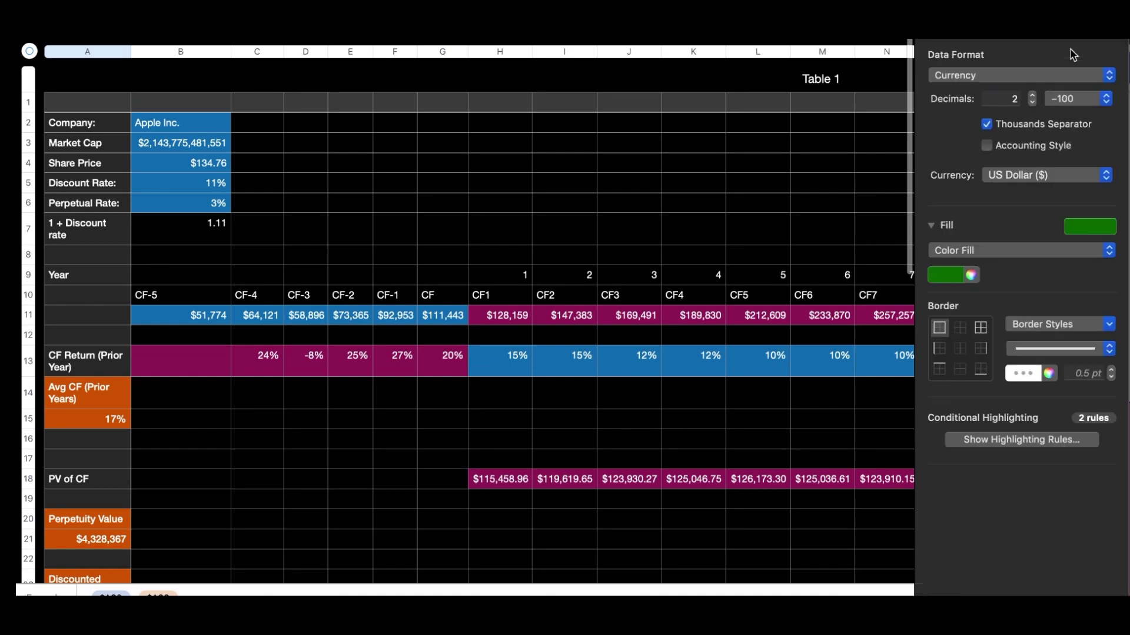
# Set the Discount Rate to 20% and check how the Per Share Value responds.
pyautogui.click(195, 187)
pyautogui.write('20')
pyautogui.press('Return')
pyautogui.scroll(-15, 210, 398)
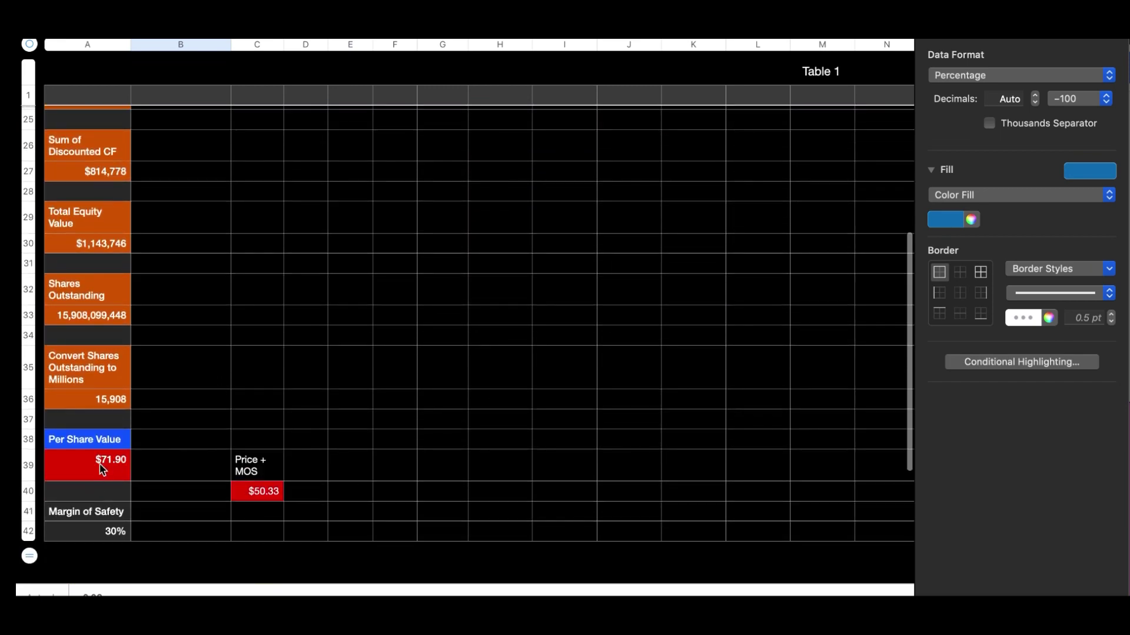
pyautogui.scroll(15, 187, 252)
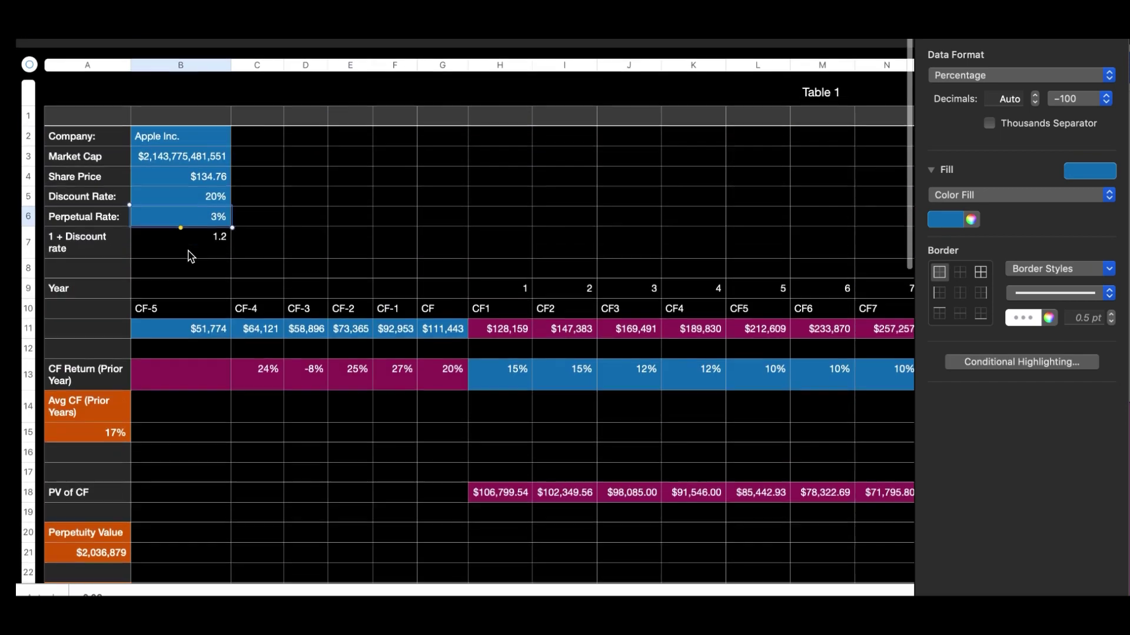
# Set the Discount Rate back to 11% and check the Per Share Value again.
pyautogui.click(176, 183)
pyautogui.write('11')
pyautogui.press('Return')
pyautogui.scroll(-15, 259, 406)
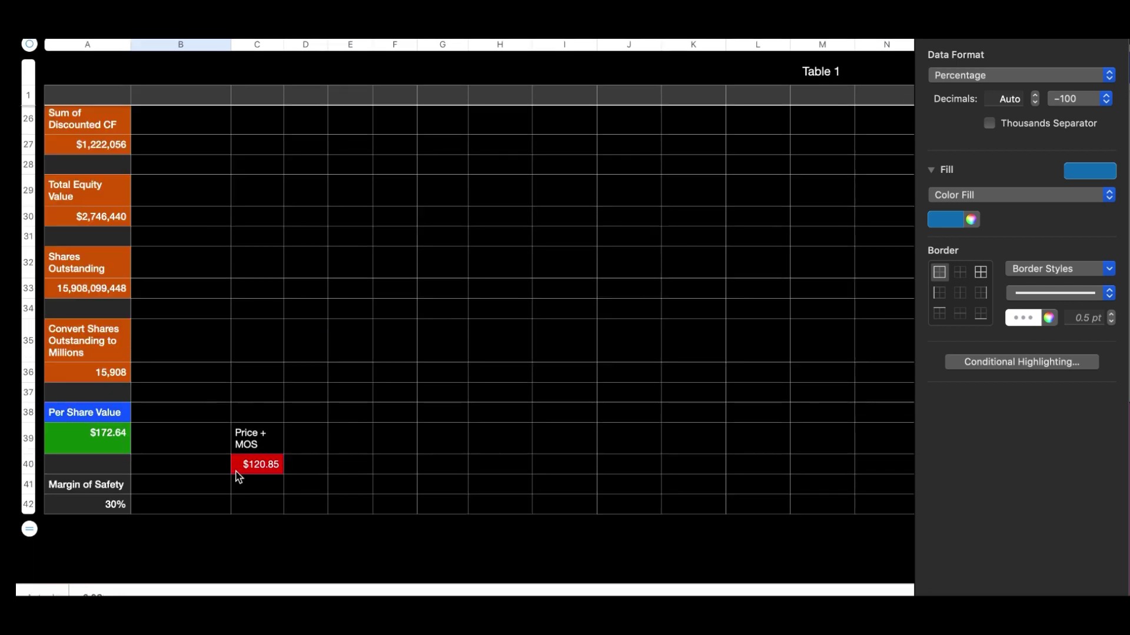
# Set the Margin of Safety below the Per Share Value to 20%.
pyautogui.moveTo(191, 410); pyautogui.dragTo(300, 503)
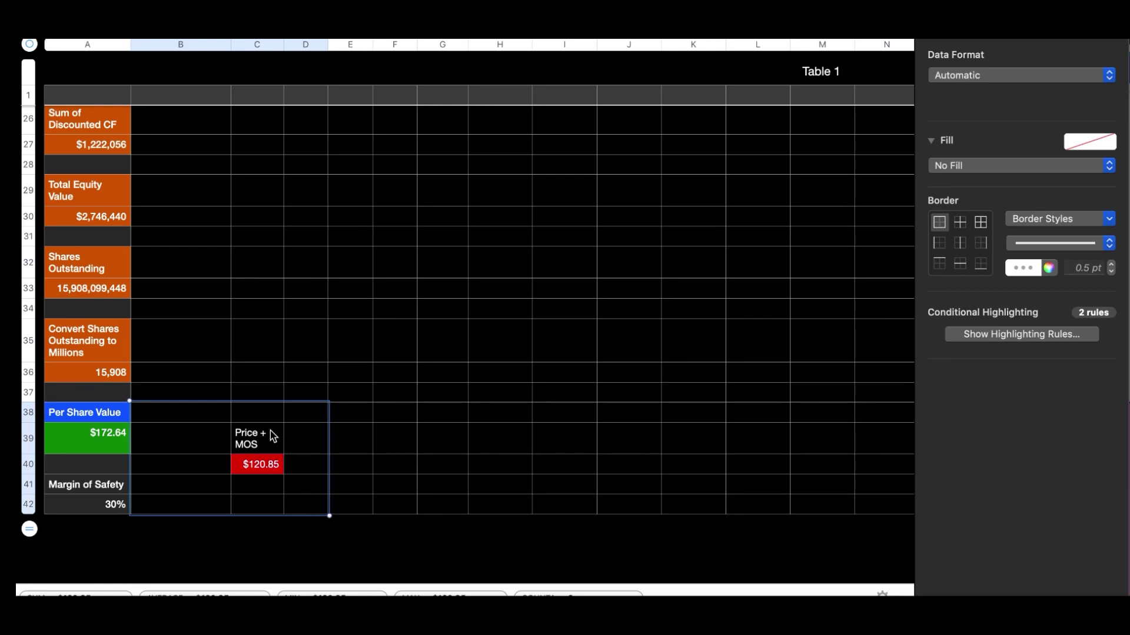
pyautogui.click(269, 371)
pyautogui.click(80, 511)
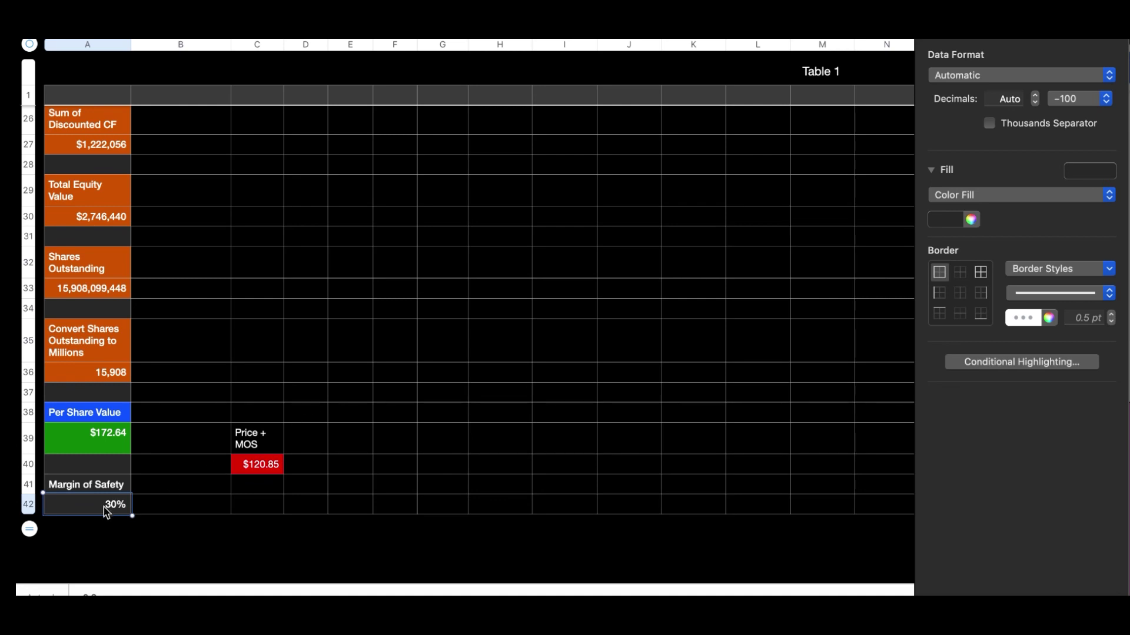
pyautogui.write('20')
pyautogui.press('Return')
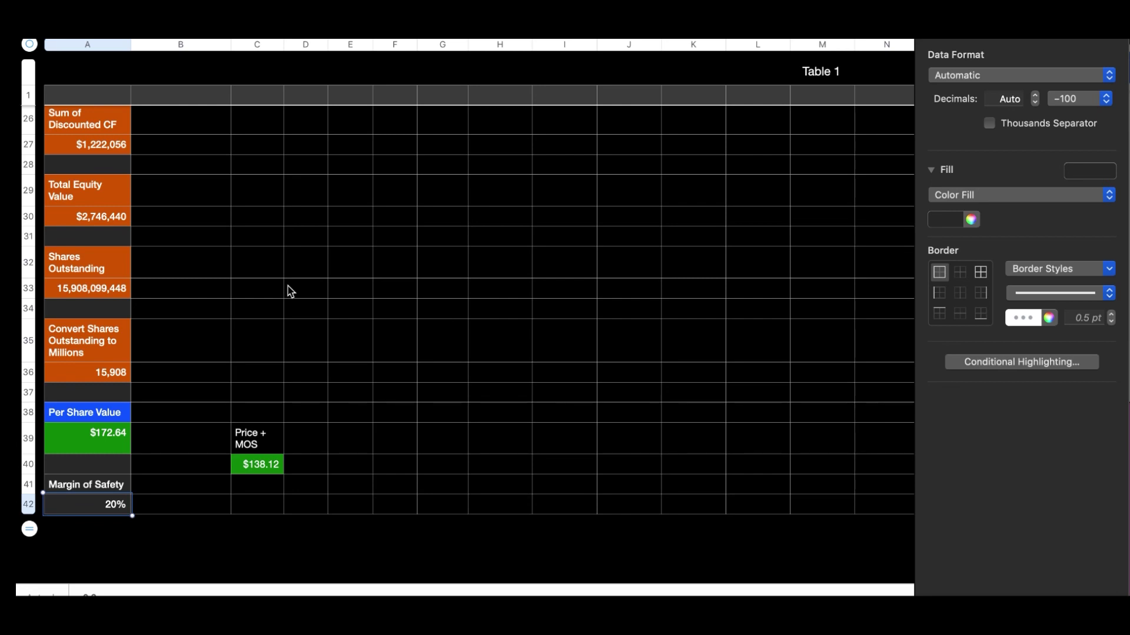
# Examine the Price + MOS formula and its references to Per Share Value and Margin of Safety, without changing it.
pyautogui.click(176, 416)
pyautogui.click(121, 499)
pyautogui.click(182, 451)
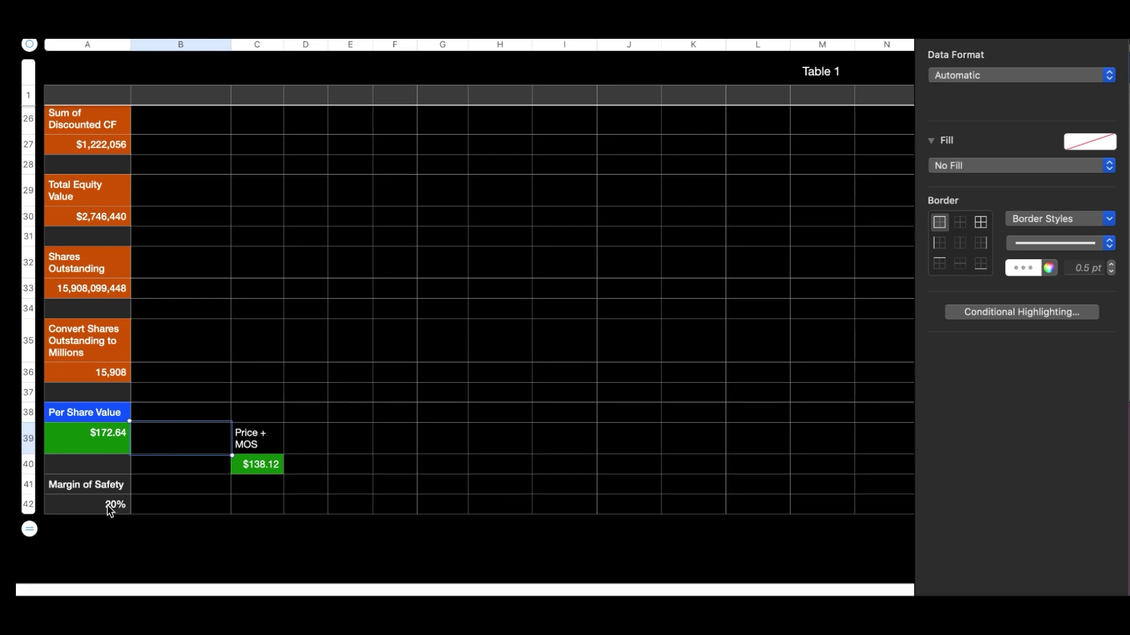
pyautogui.click(261, 466)
pyautogui.doubleClick(261, 466)
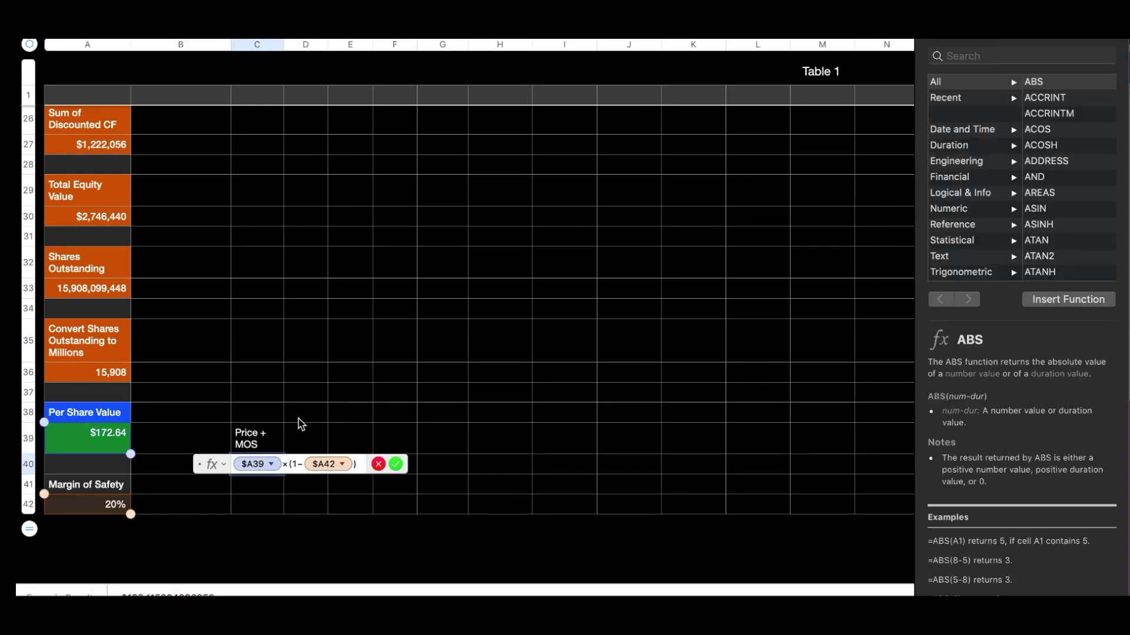
pyautogui.scroll(-3, 316, 402)
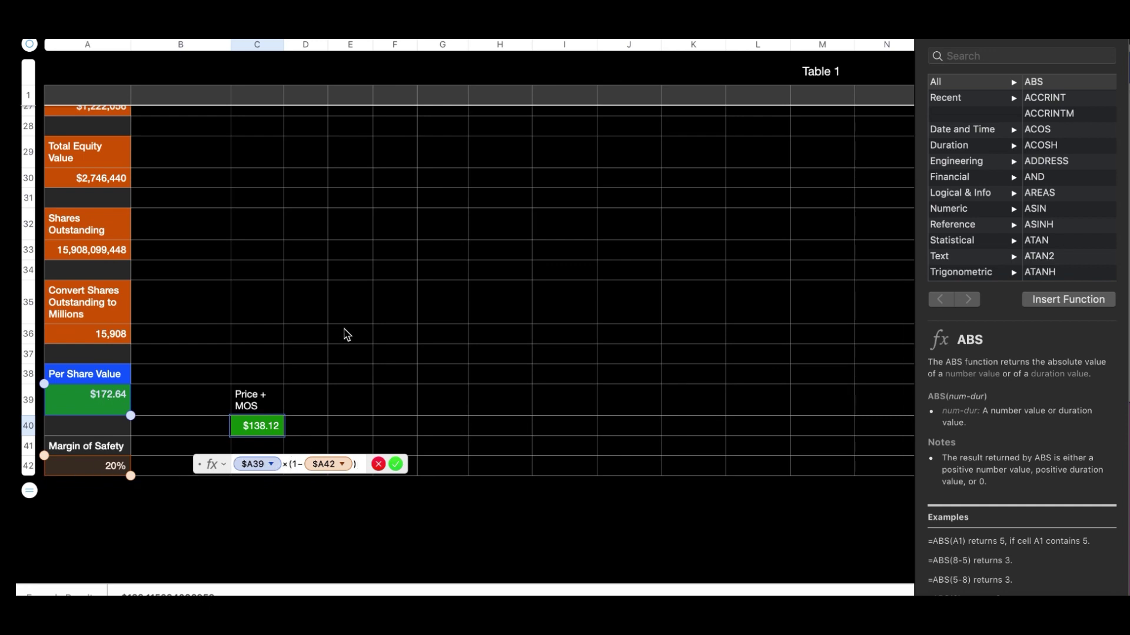
pyautogui.press('Return')
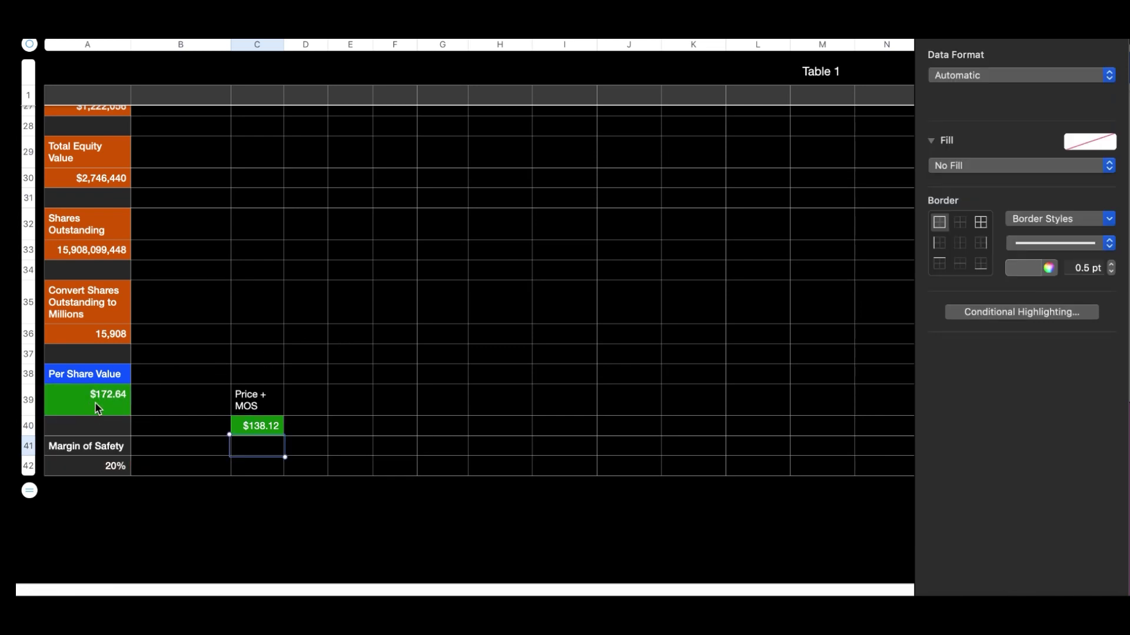
pyautogui.click(347, 432)
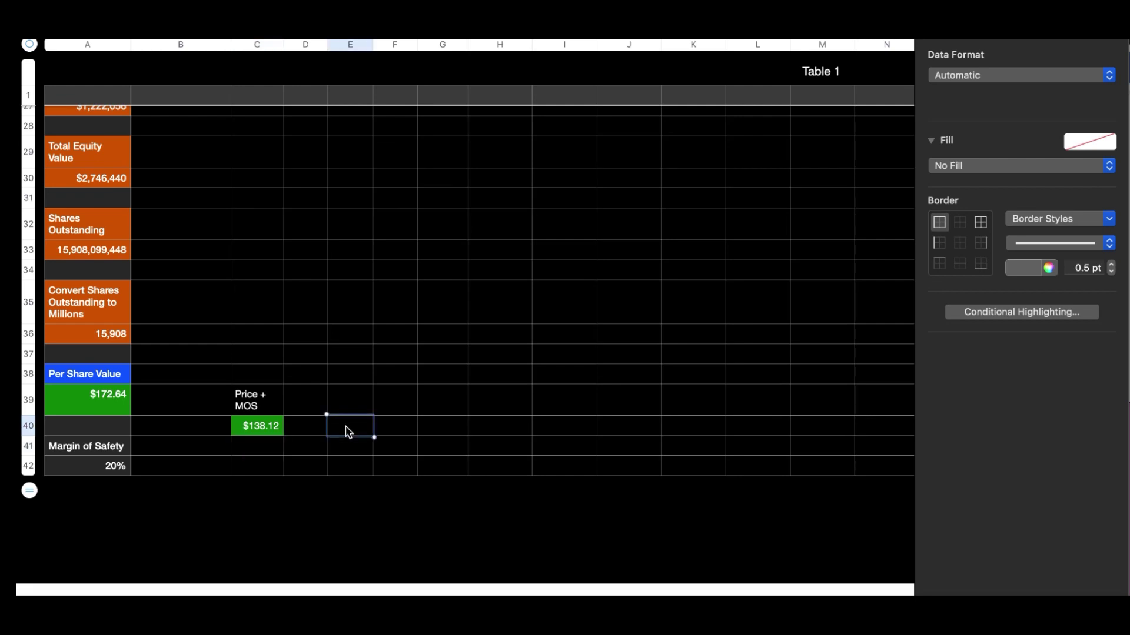
# Review the projected CF Return rates for years 1 to 5 by briefly selecting them, and look over the Per Share Value and Price + MOS.
pyautogui.scroll(10, 347, 432)
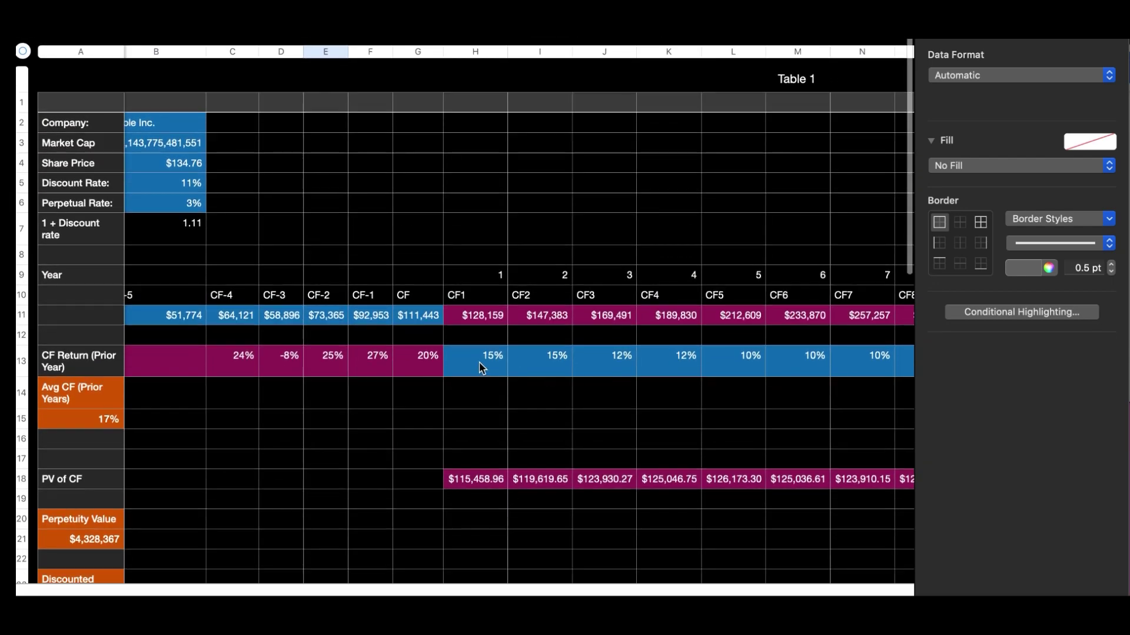
pyautogui.moveTo(478, 362); pyautogui.dragTo(743, 368)
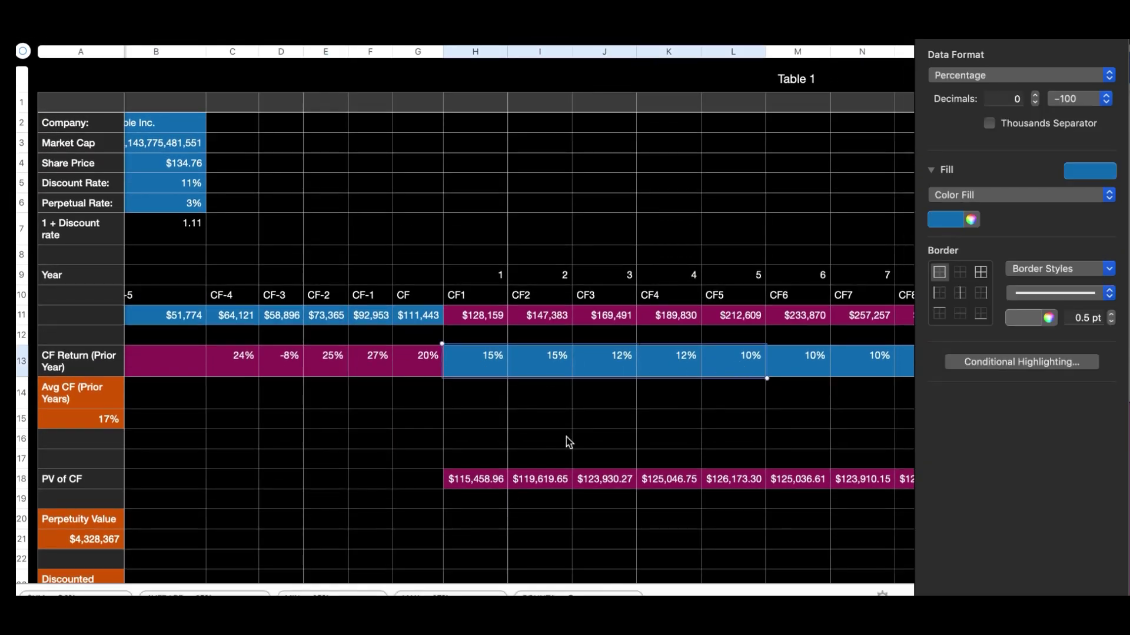
pyautogui.click(353, 458)
pyautogui.scroll(-4, 351, 459)
pyautogui.scroll(-8, 351, 460)
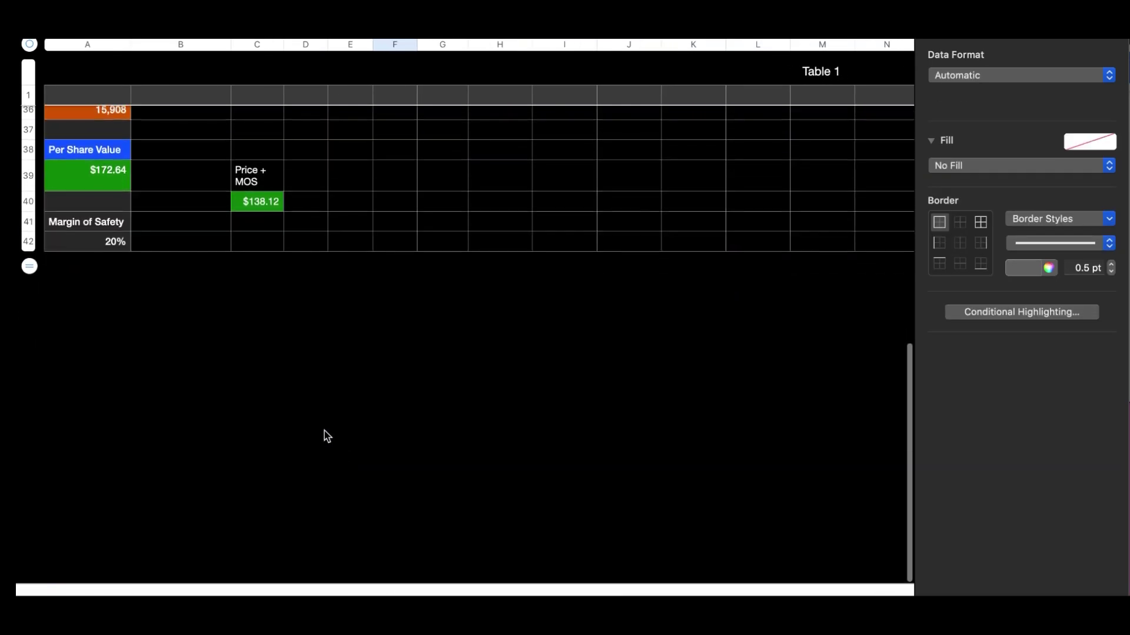
pyautogui.scroll(2, 210, 330)
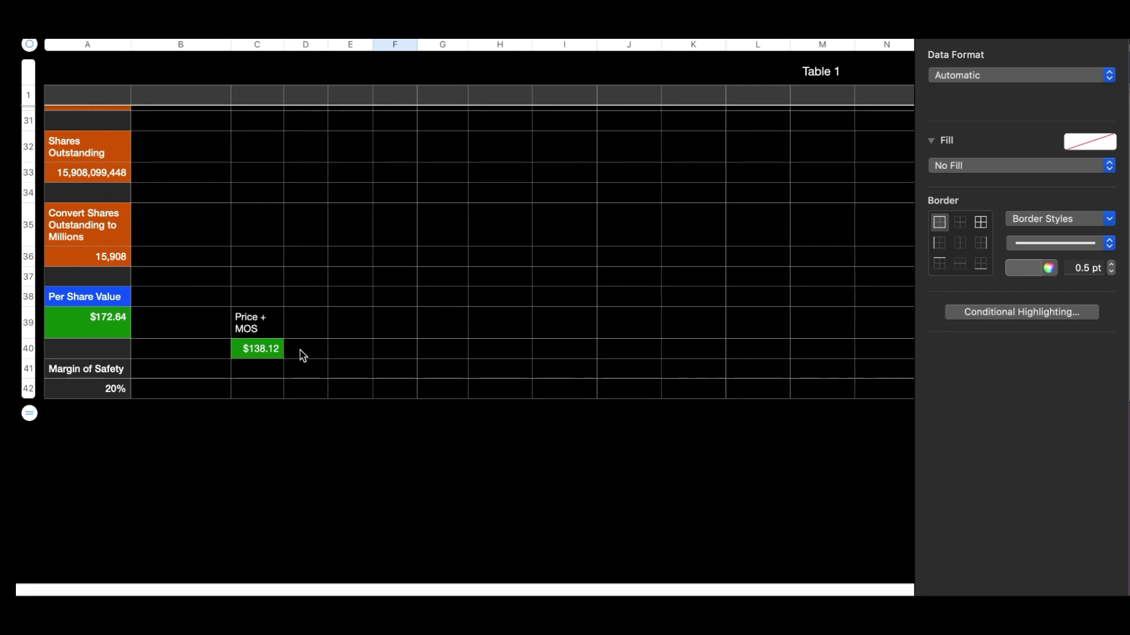
pyautogui.scroll(4, 302, 356)
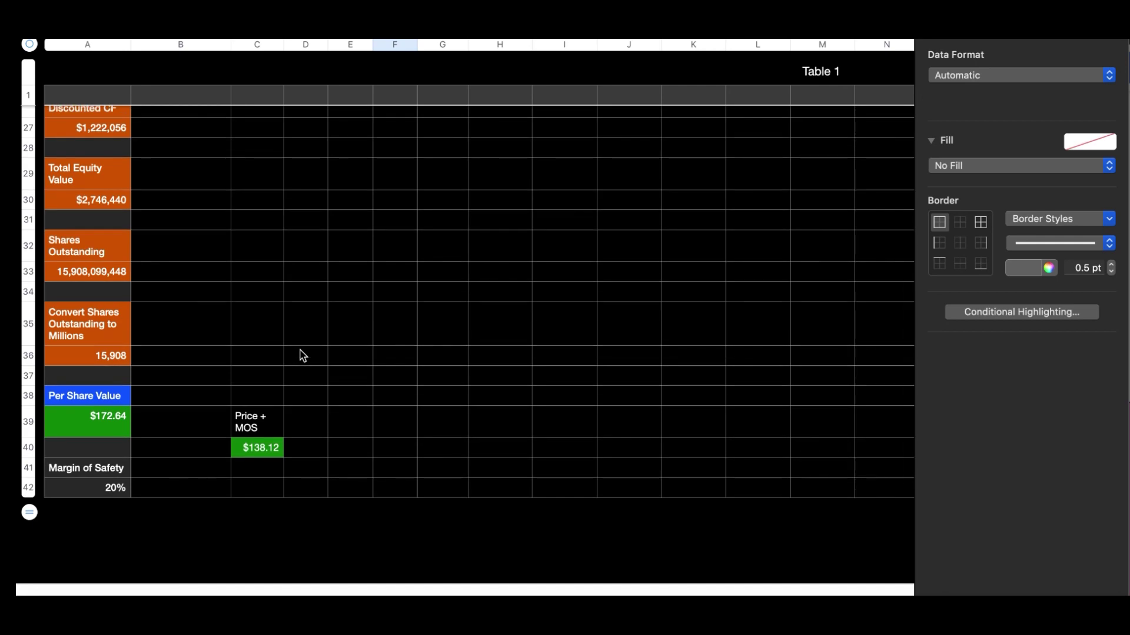
# Review the whole valuation table, from the company inputs and ten projected years down to the Per Share Value and Price + MOS.
pyautogui.scroll(10, 303, 355)
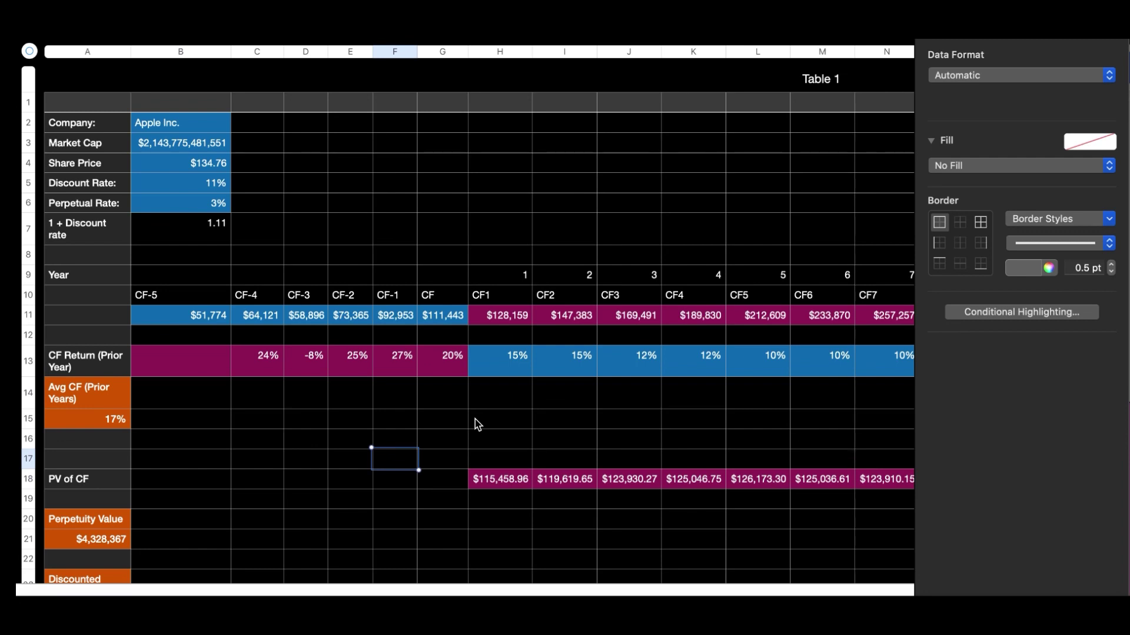
pyautogui.scroll(-5, 478, 424)
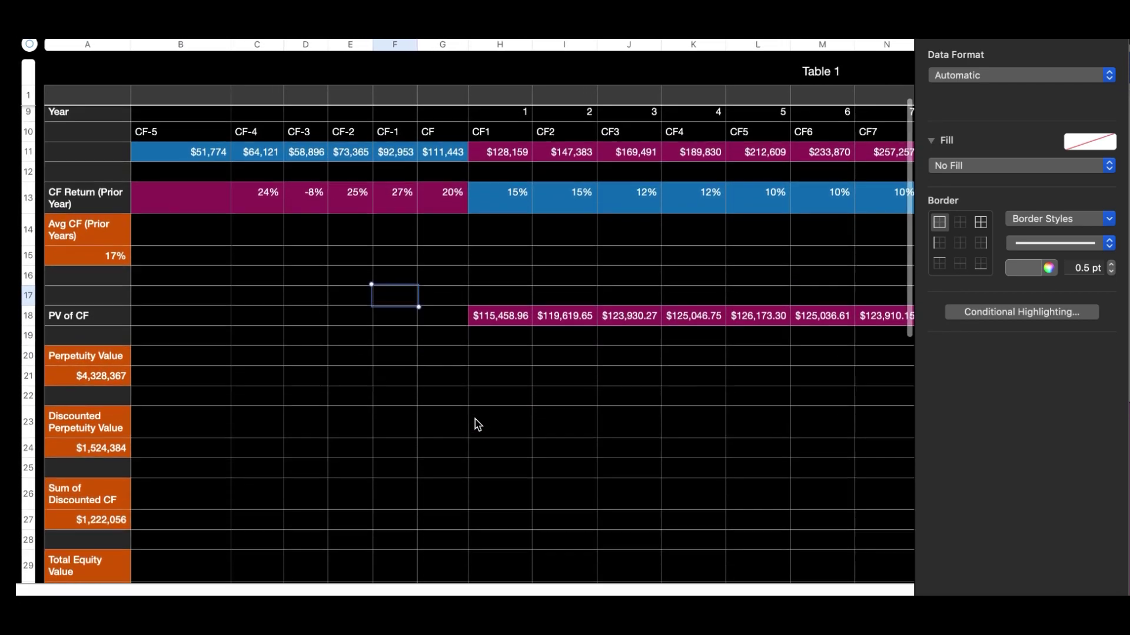
pyautogui.scroll(-5, 274, 432)
pyautogui.scroll(-4, 274, 433)
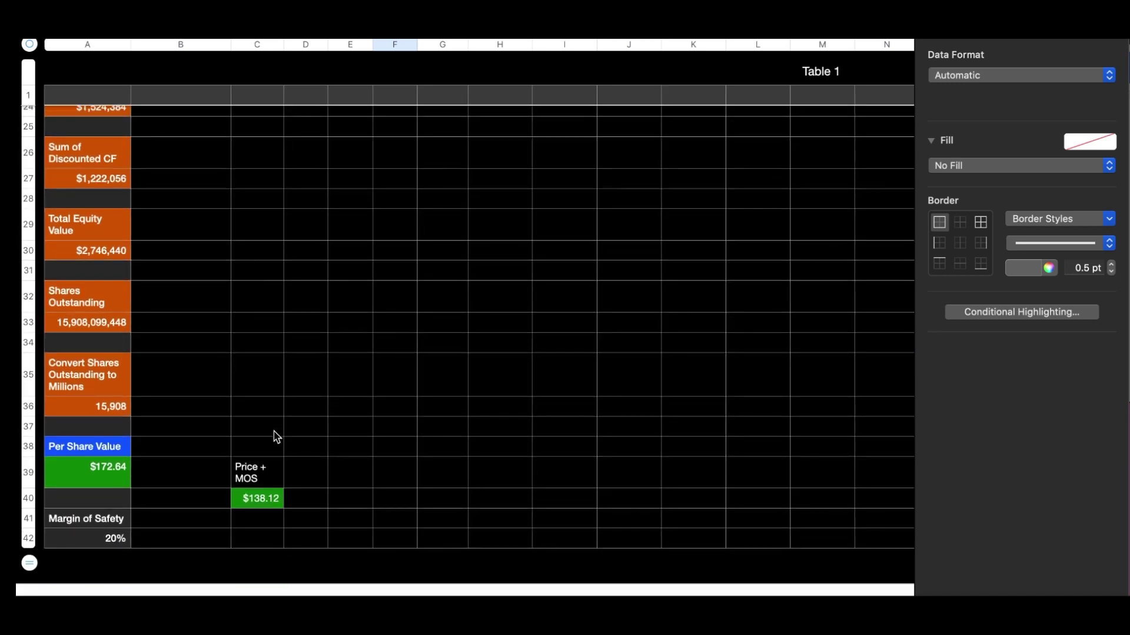
pyautogui.scroll(10, 277, 437)
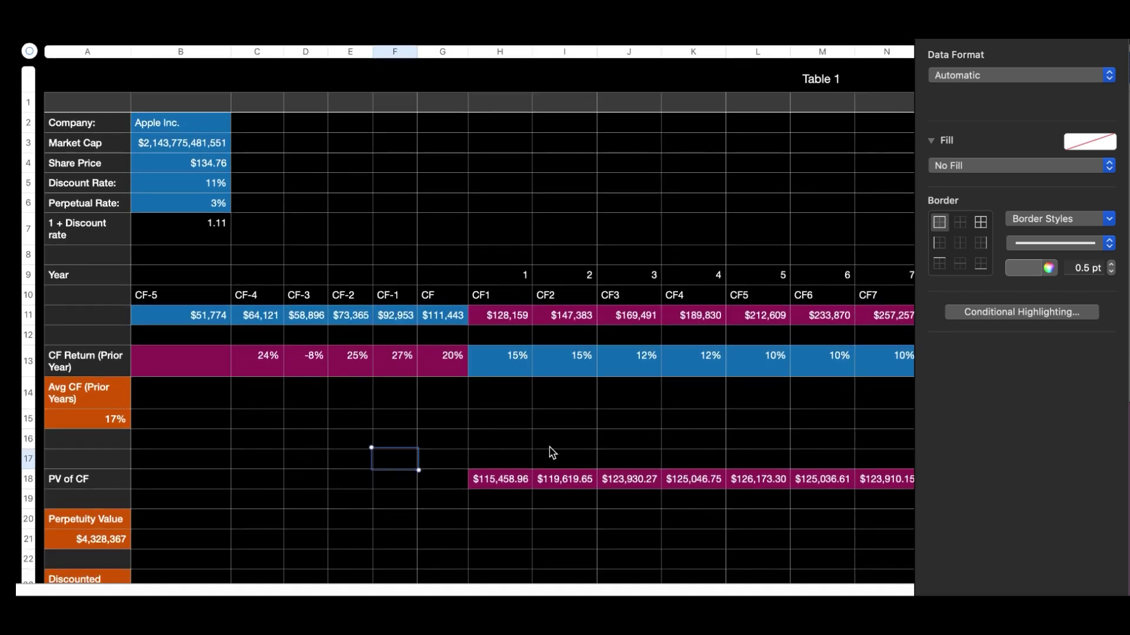
pyautogui.hscroll(5, 626, 417)
pyautogui.hscroll(3, 626, 417)
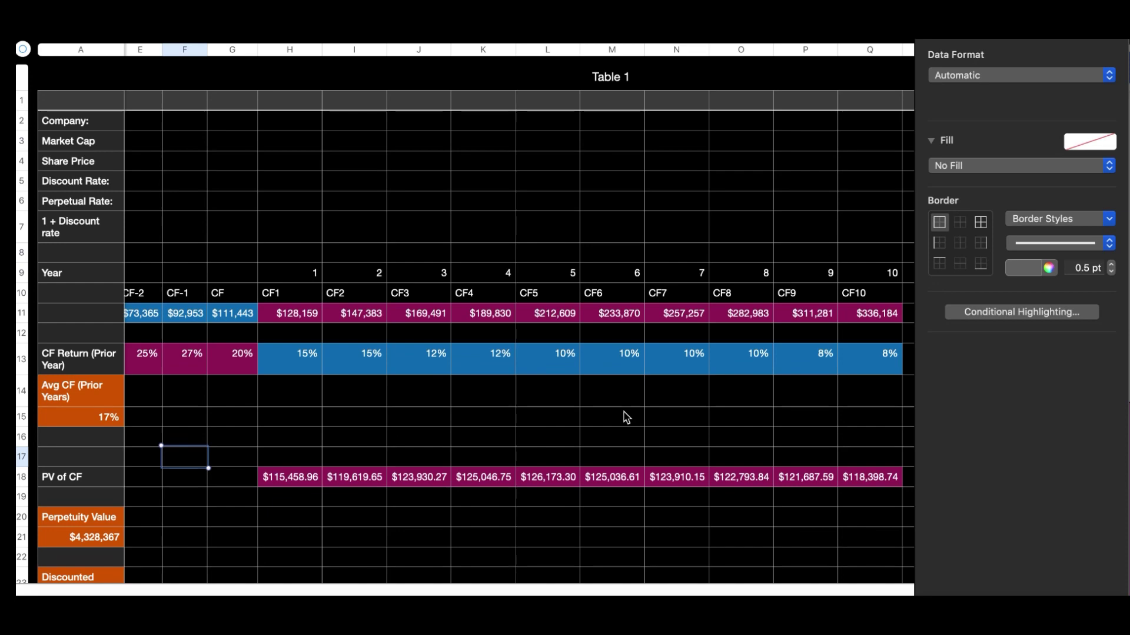
pyautogui.hscroll(-6, 626, 417)
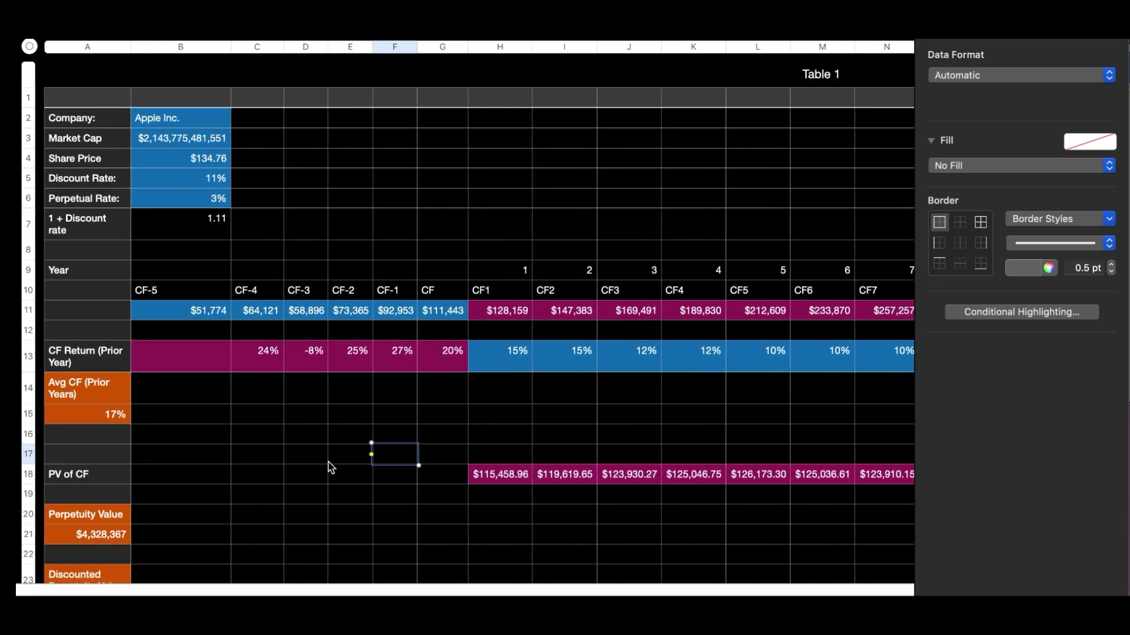
pyautogui.click(259, 444)
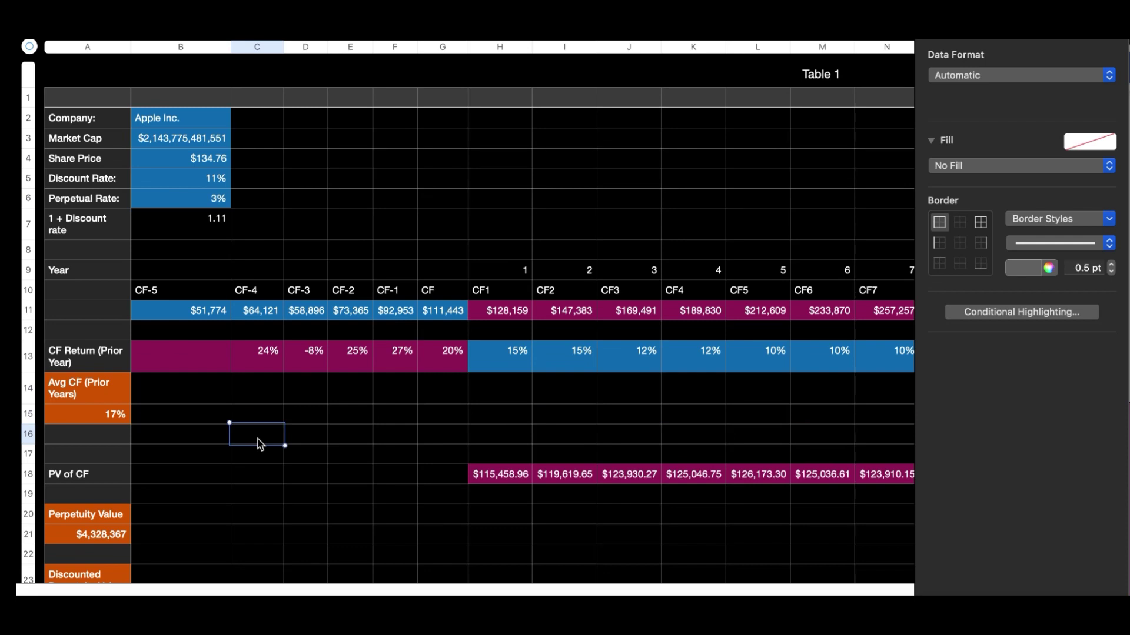
pyautogui.scroll(-10, 261, 444)
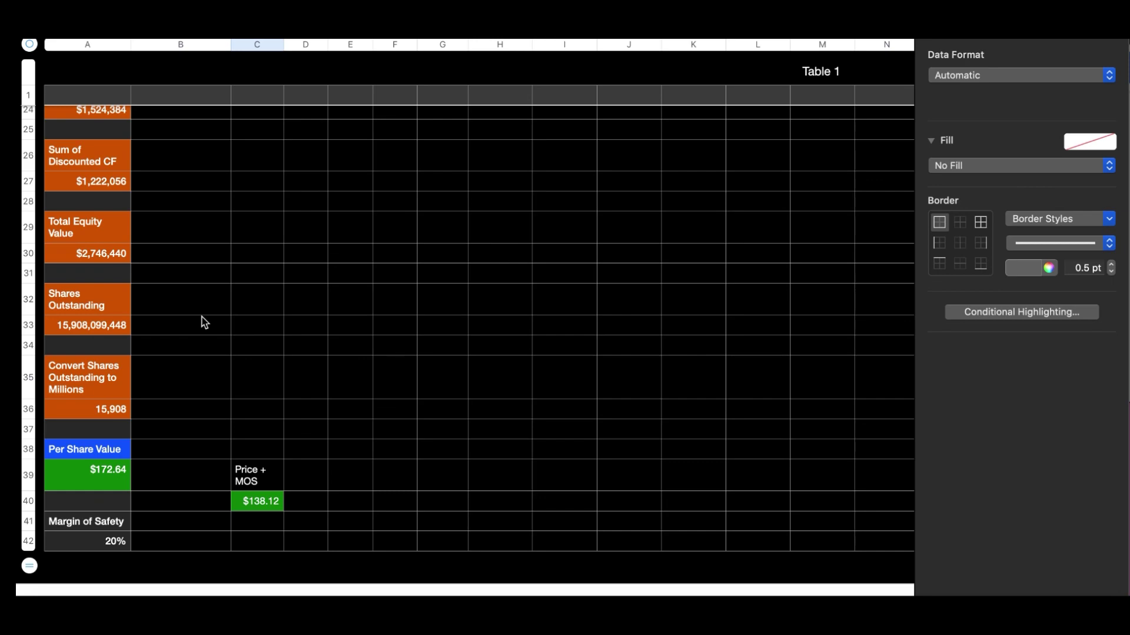
pyautogui.scroll(1, 204, 323)
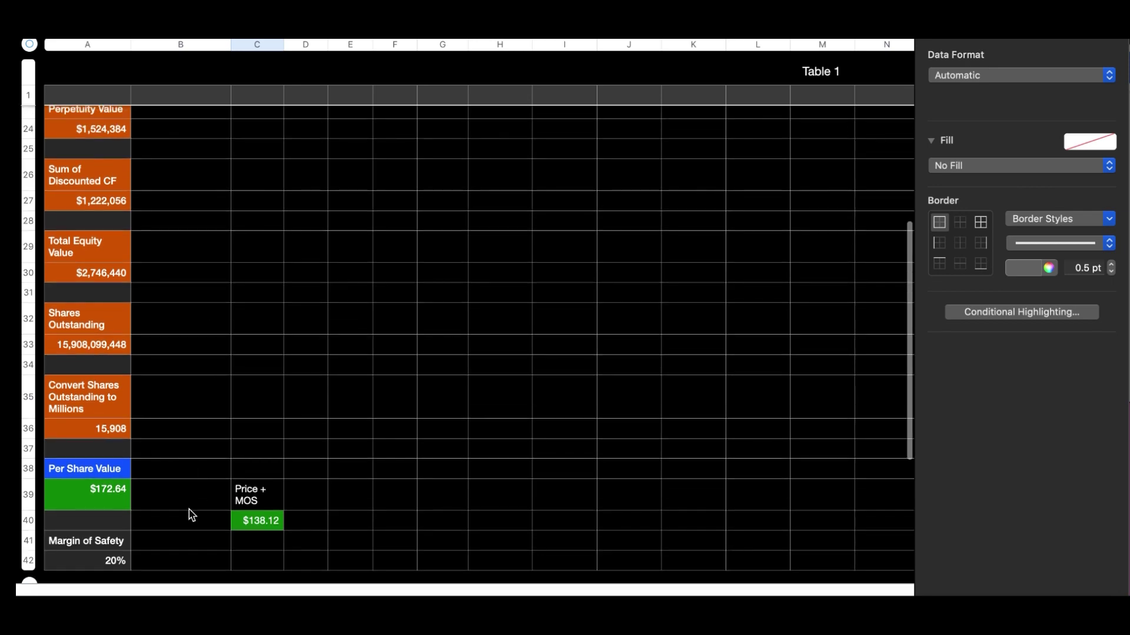
pyautogui.scroll(10, 249, 301)
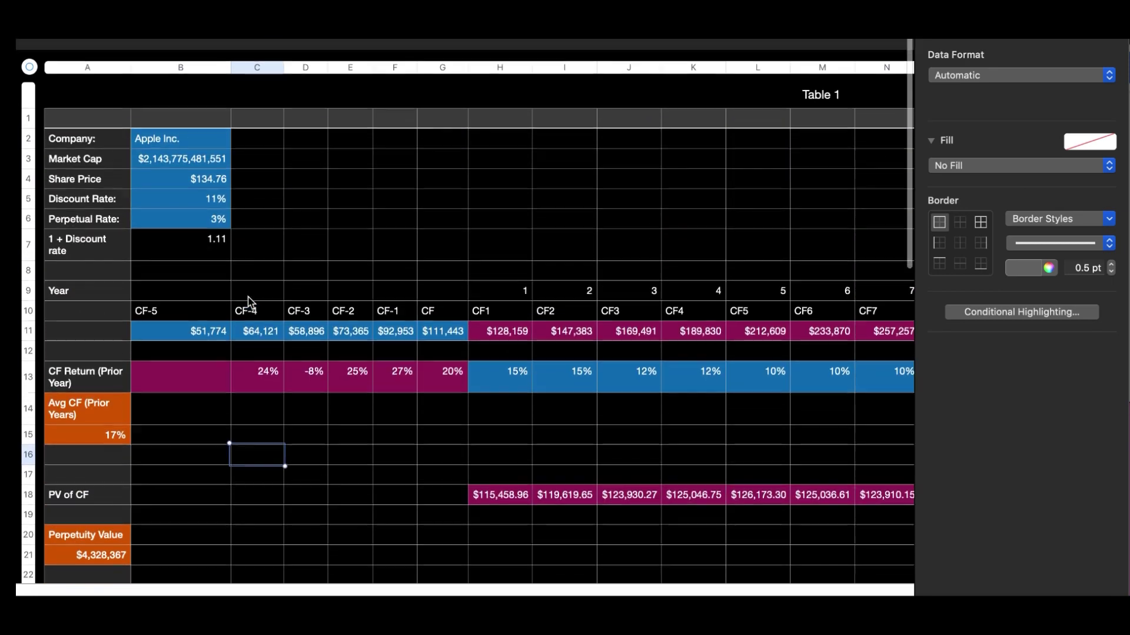